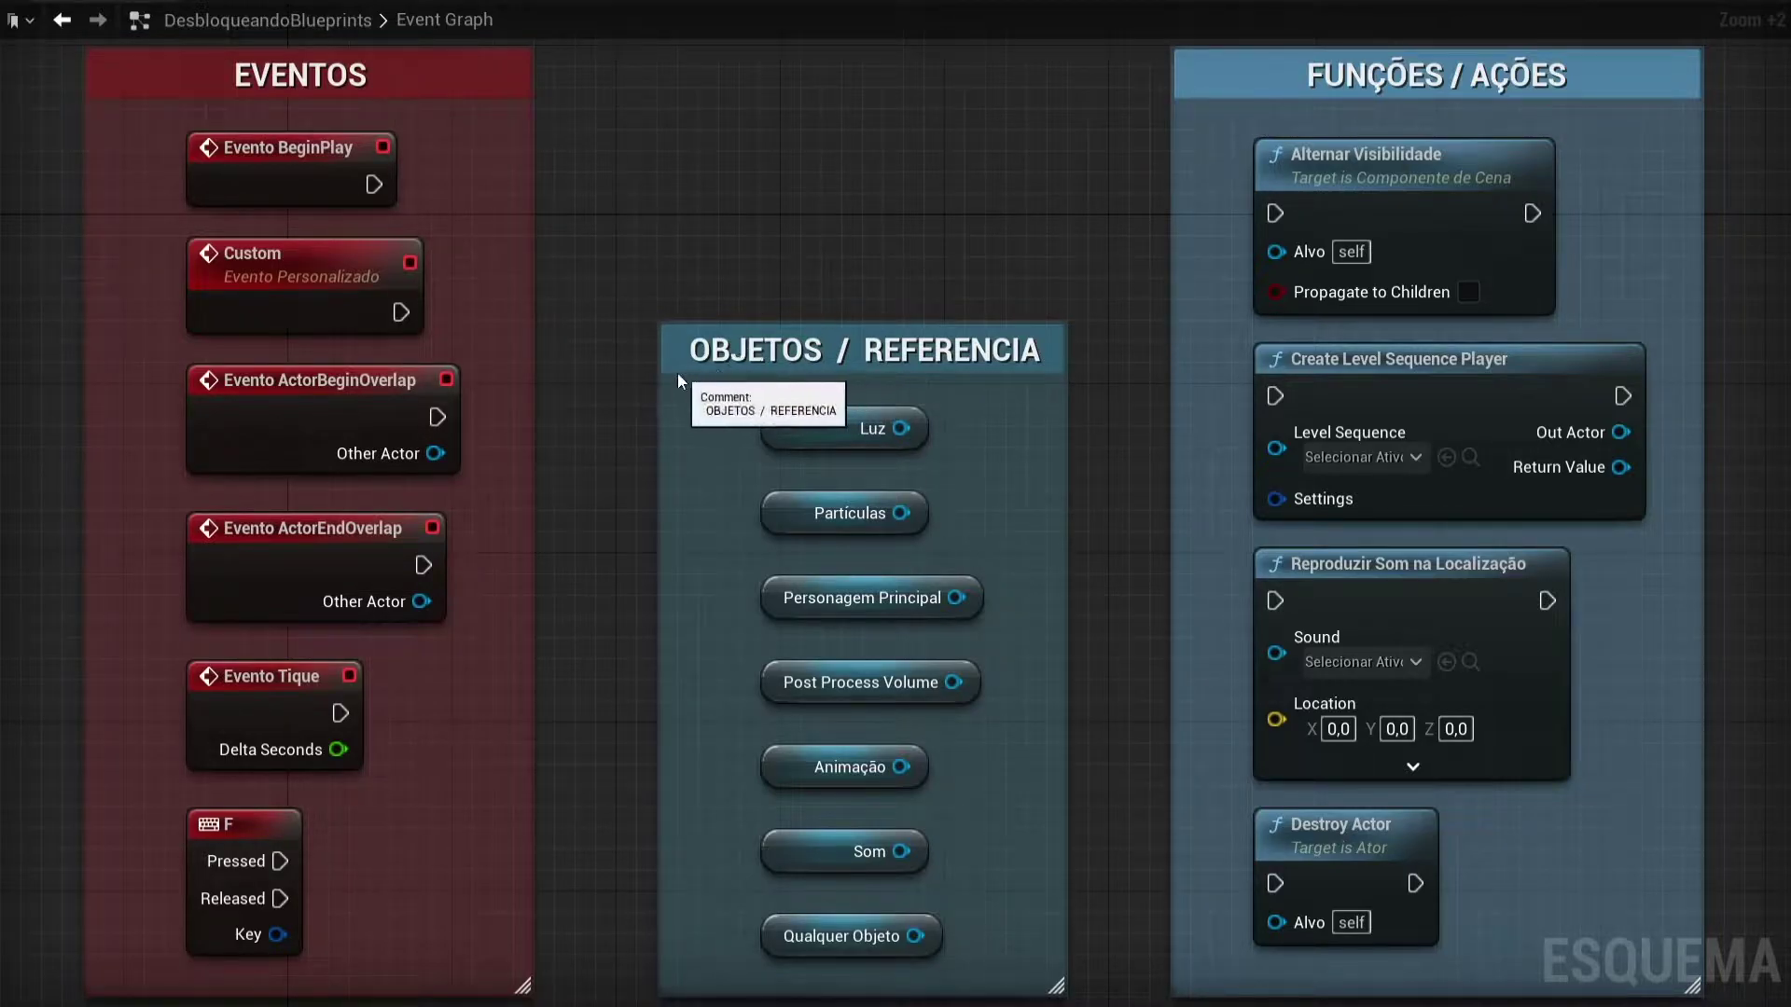
- Select and review the OBJETOS / REFERENCIA, FUNÇÕES / AÇÕES and EVENTOS node groups
click(671, 348)
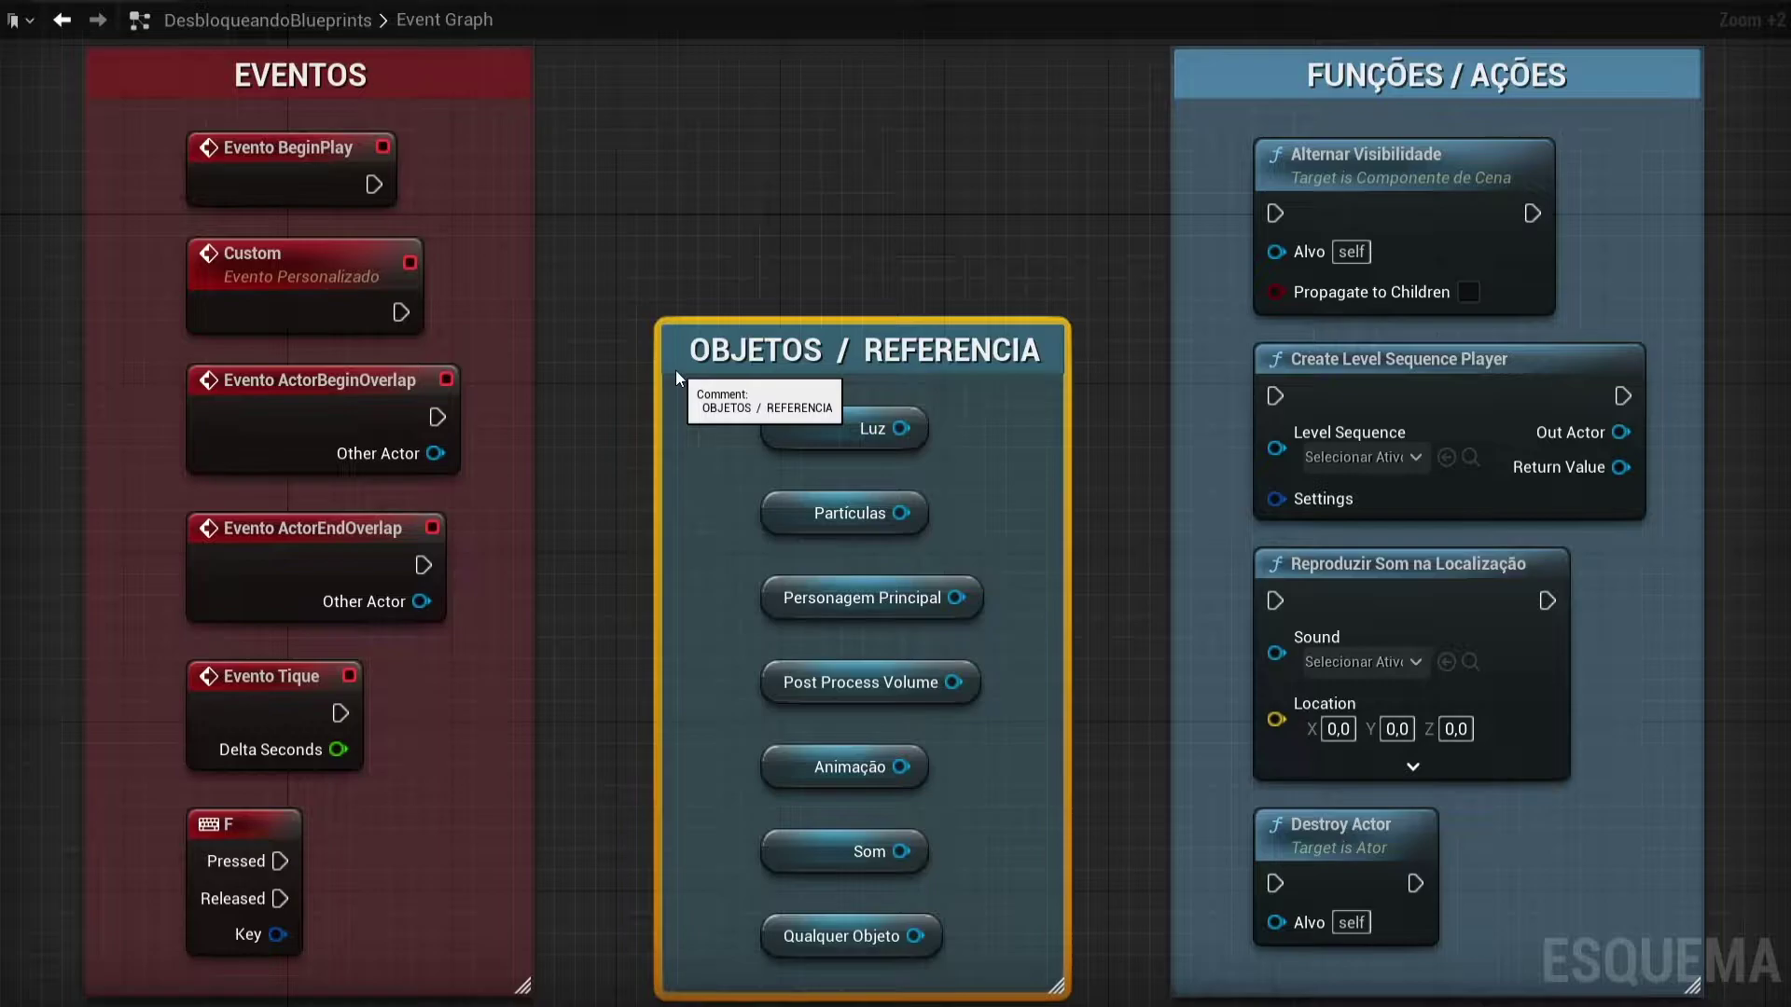
mouse_move(716, 429)
mouse_down()
mouse_move(862, 600)
mouse_move(953, 944)
mouse_up()
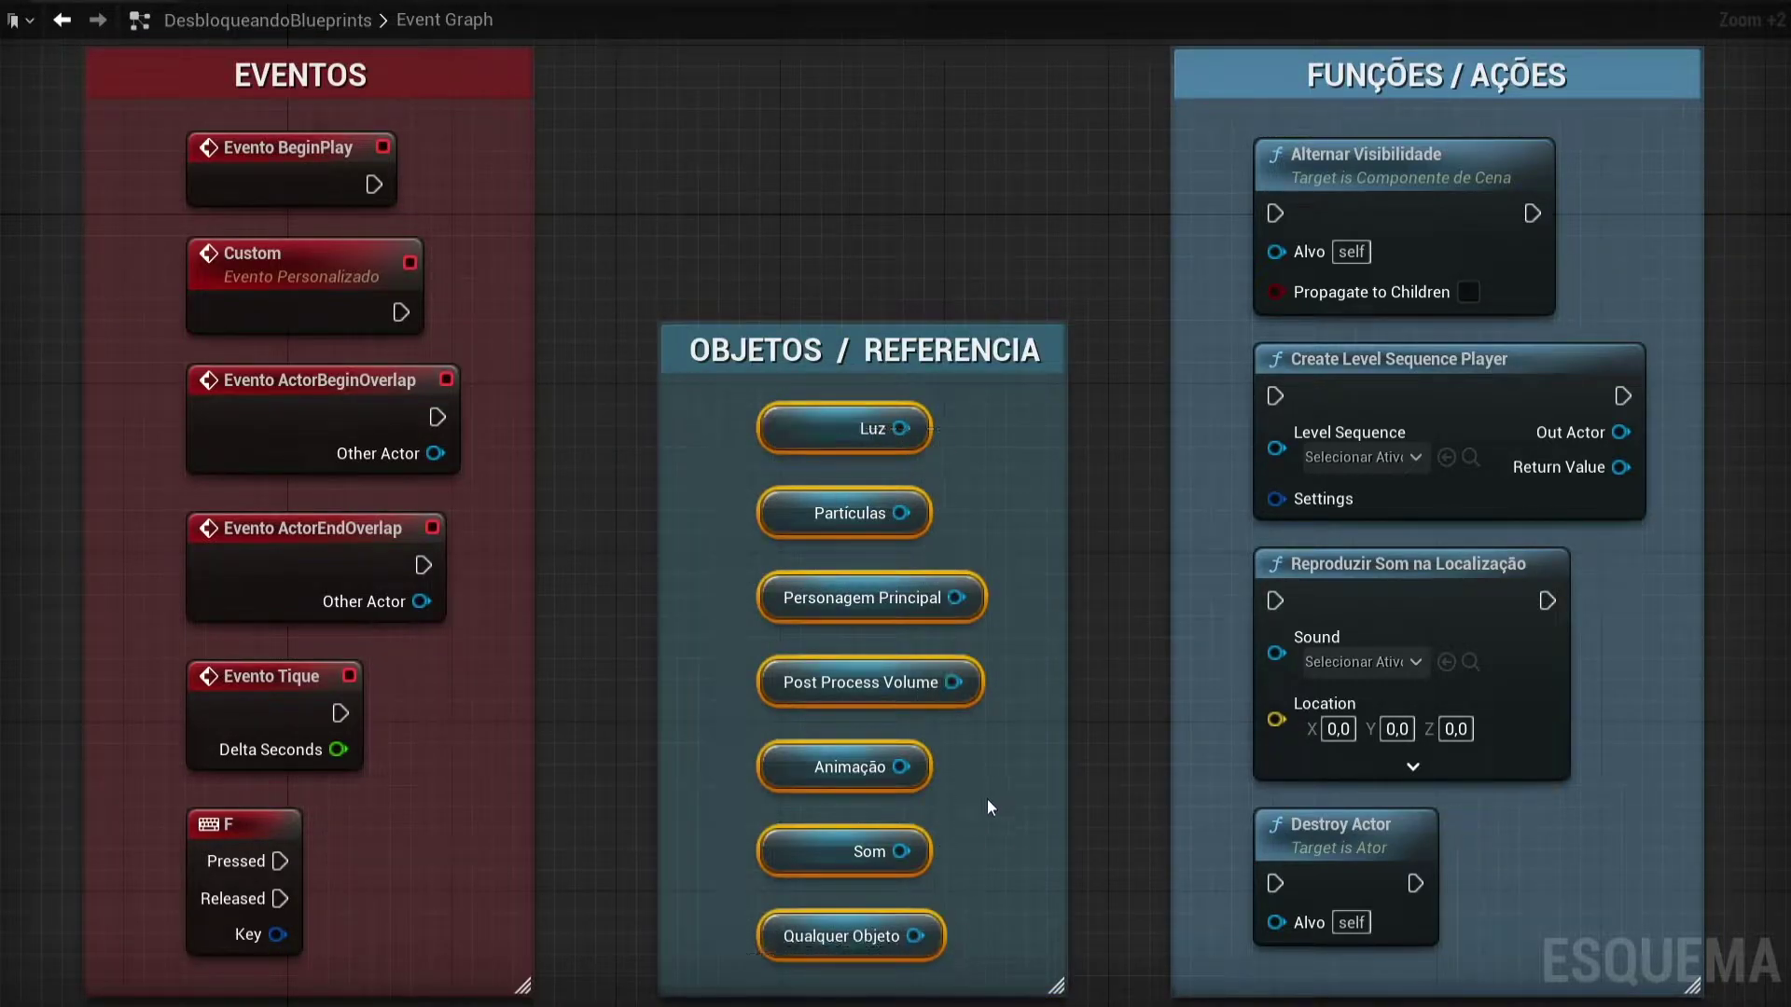
click(995, 486)
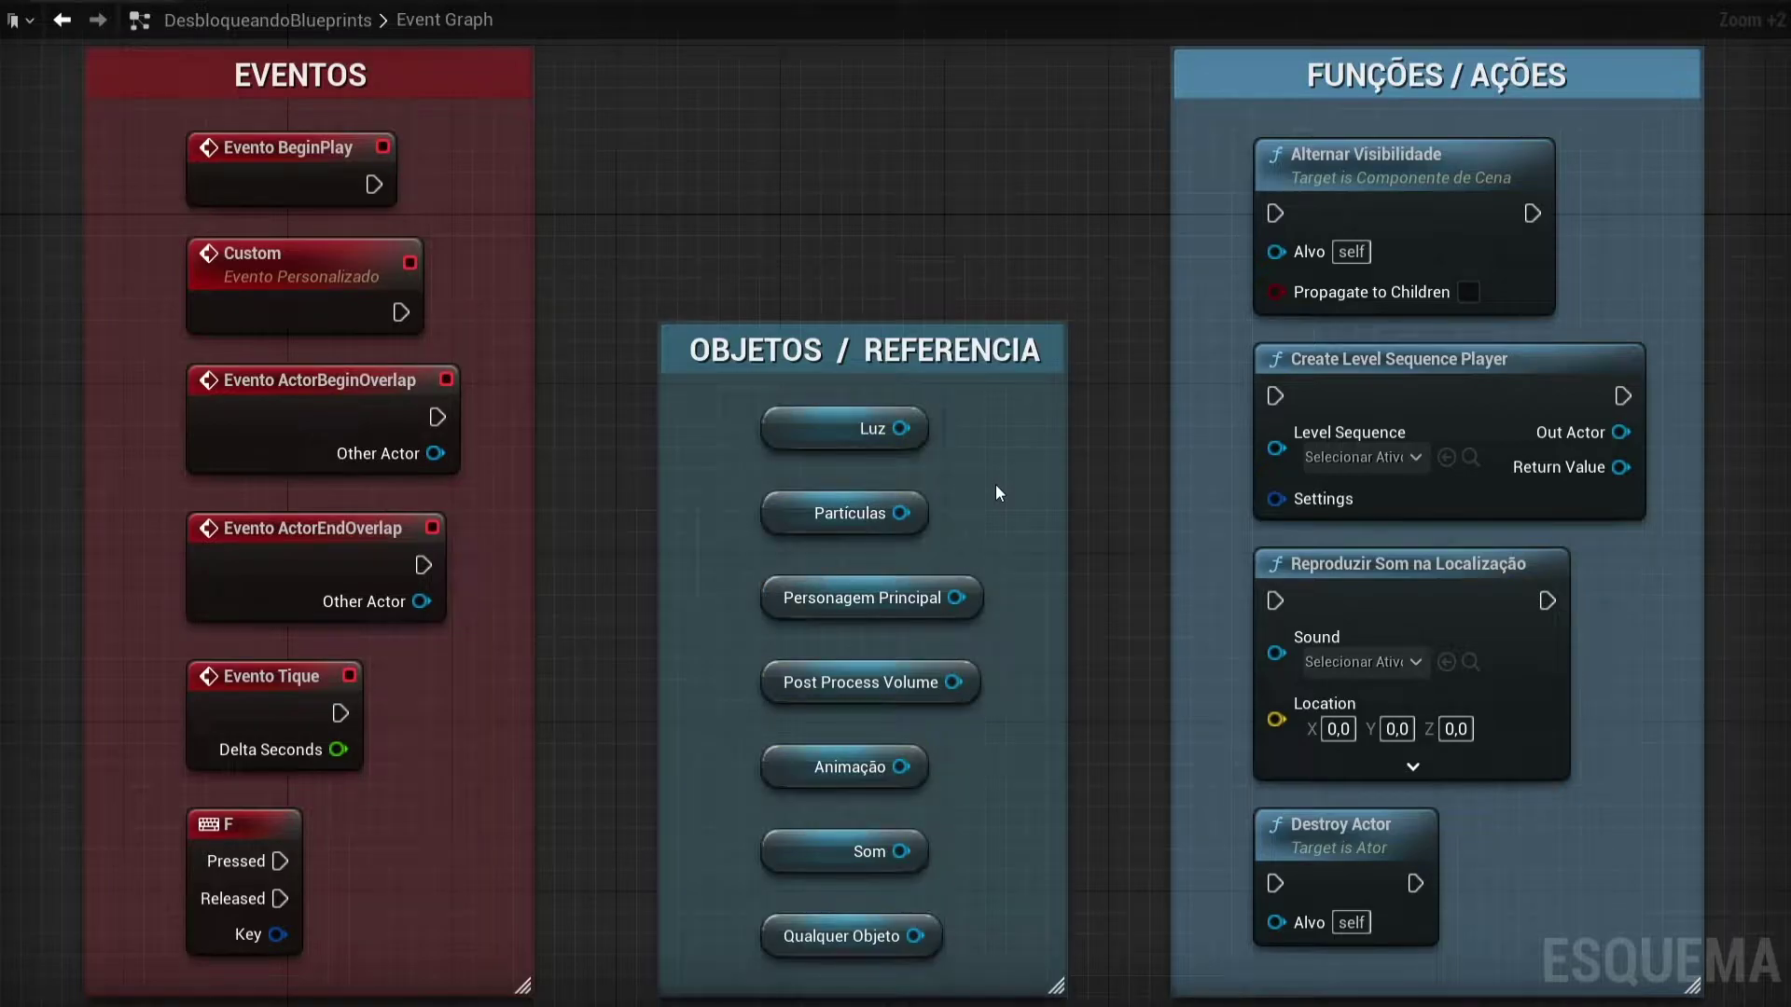
click(1197, 84)
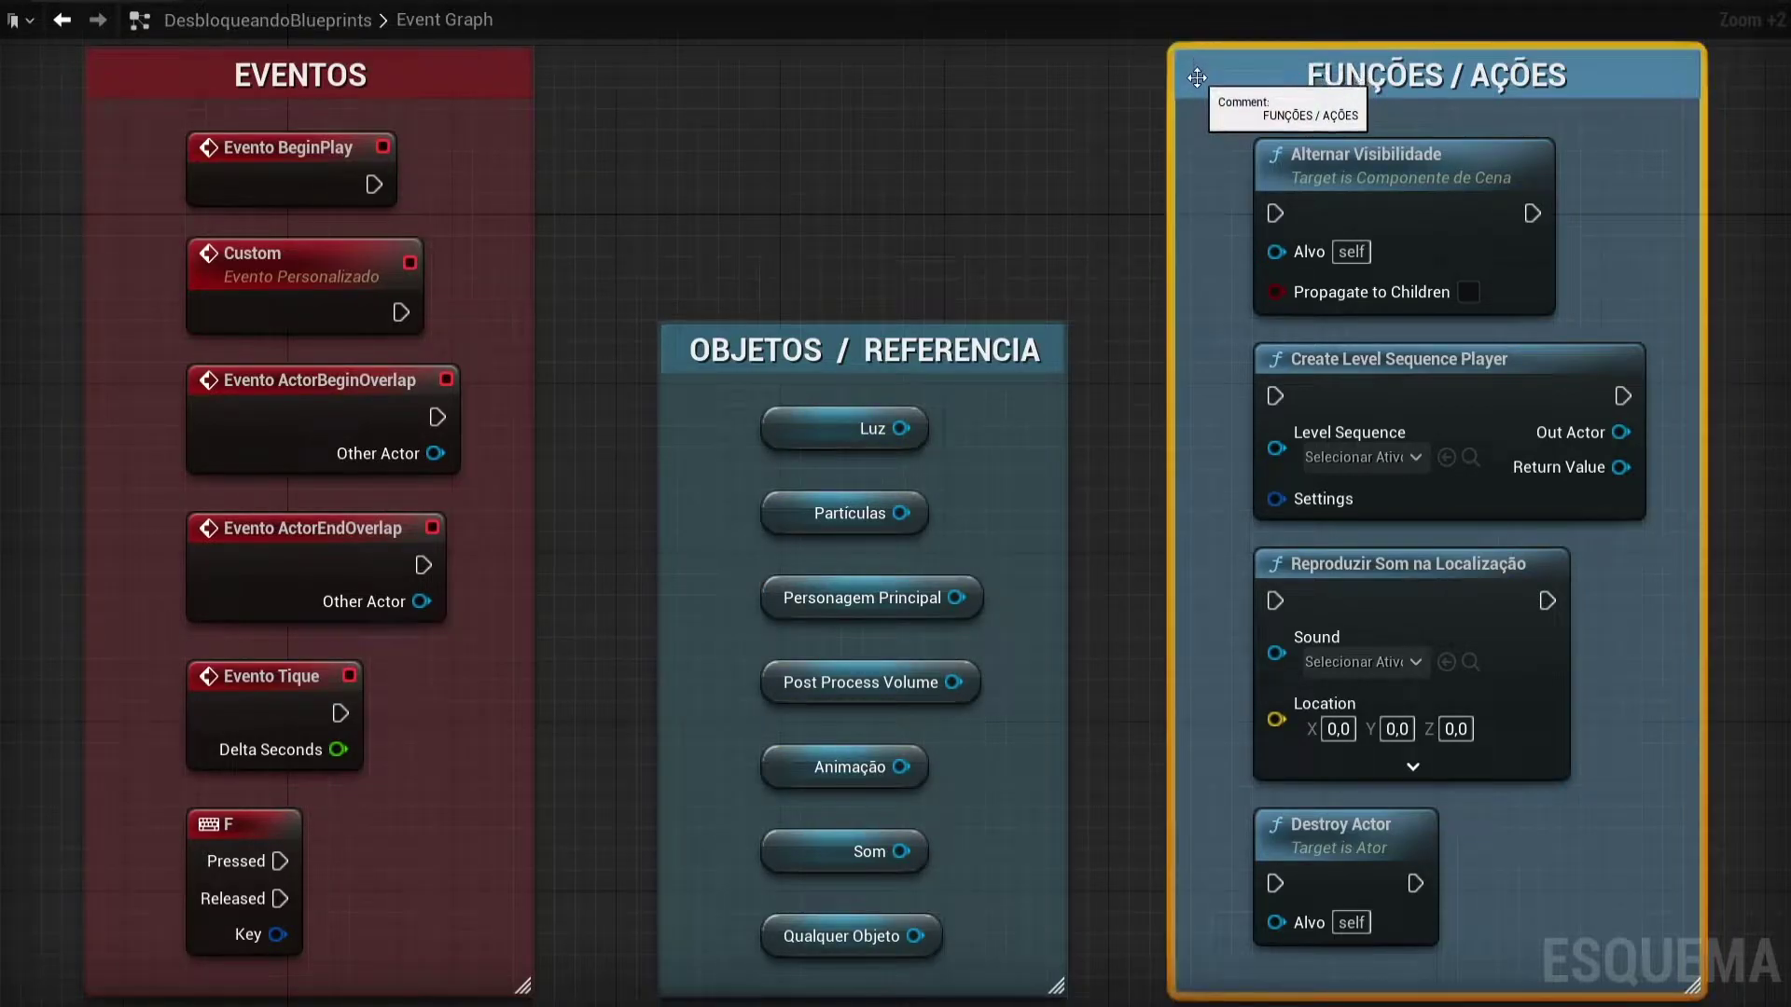
mouse_move(1215, 131)
mouse_down()
mouse_move(1629, 911)
mouse_move(1672, 950)
mouse_up()
click(887, 170)
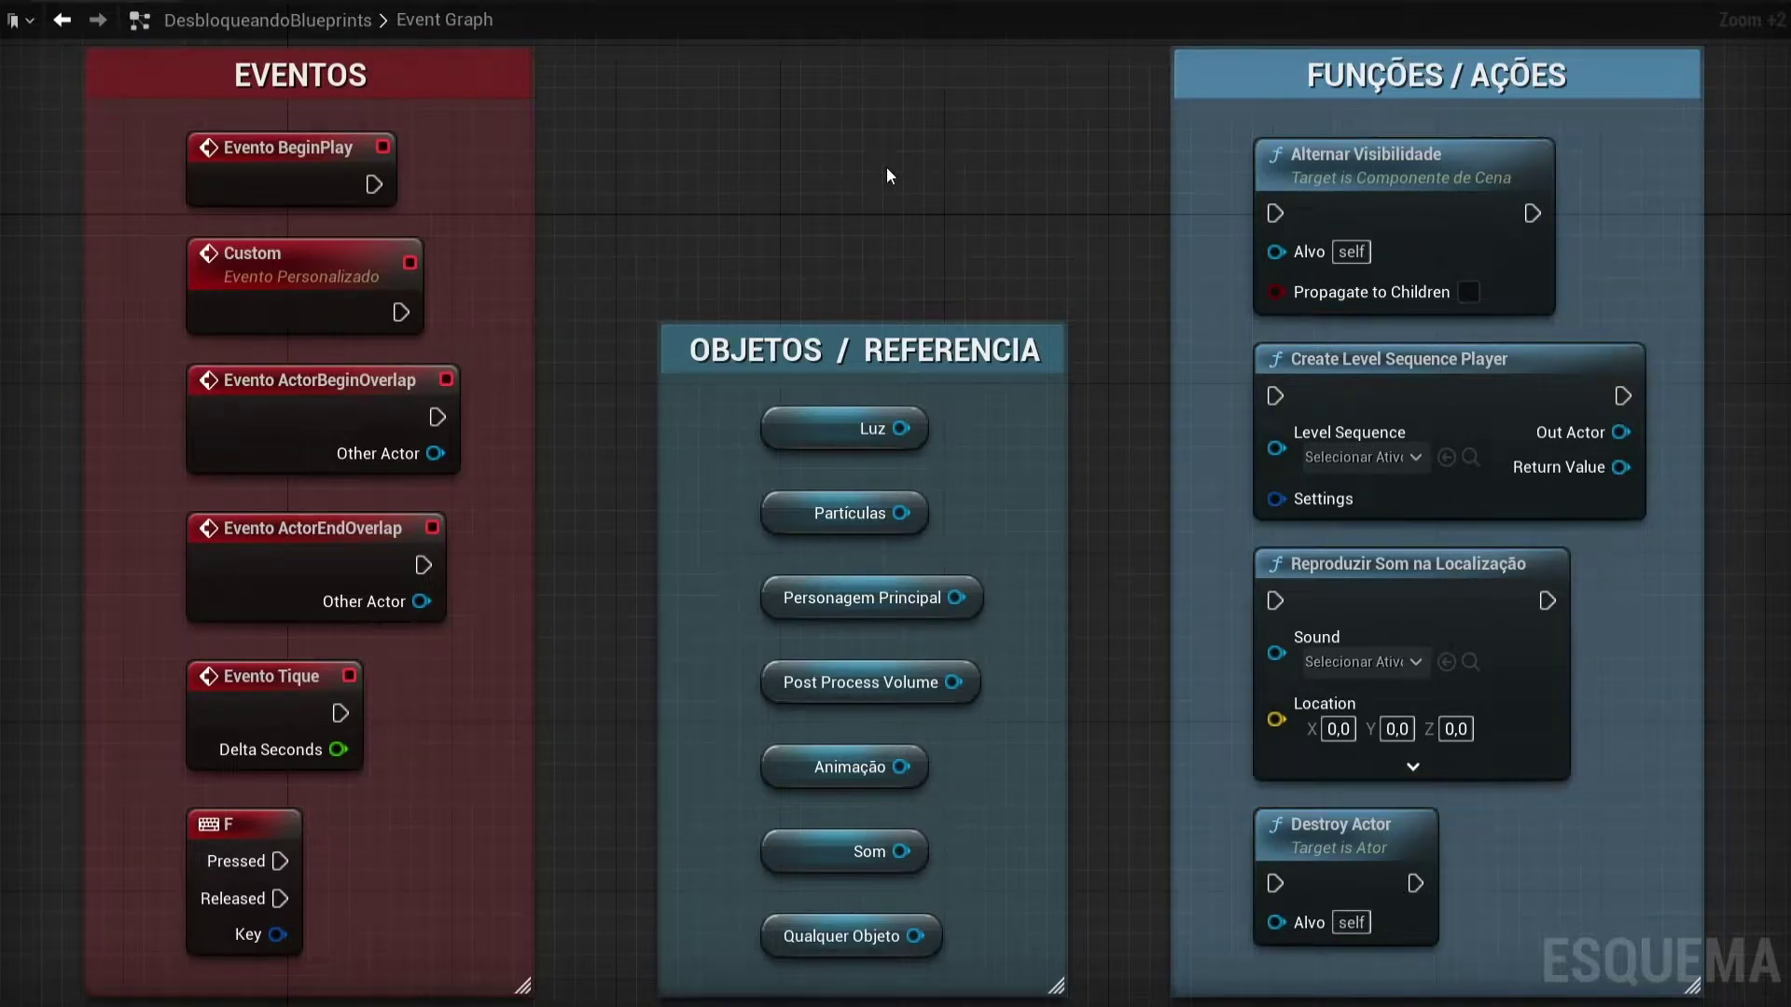
click(513, 61)
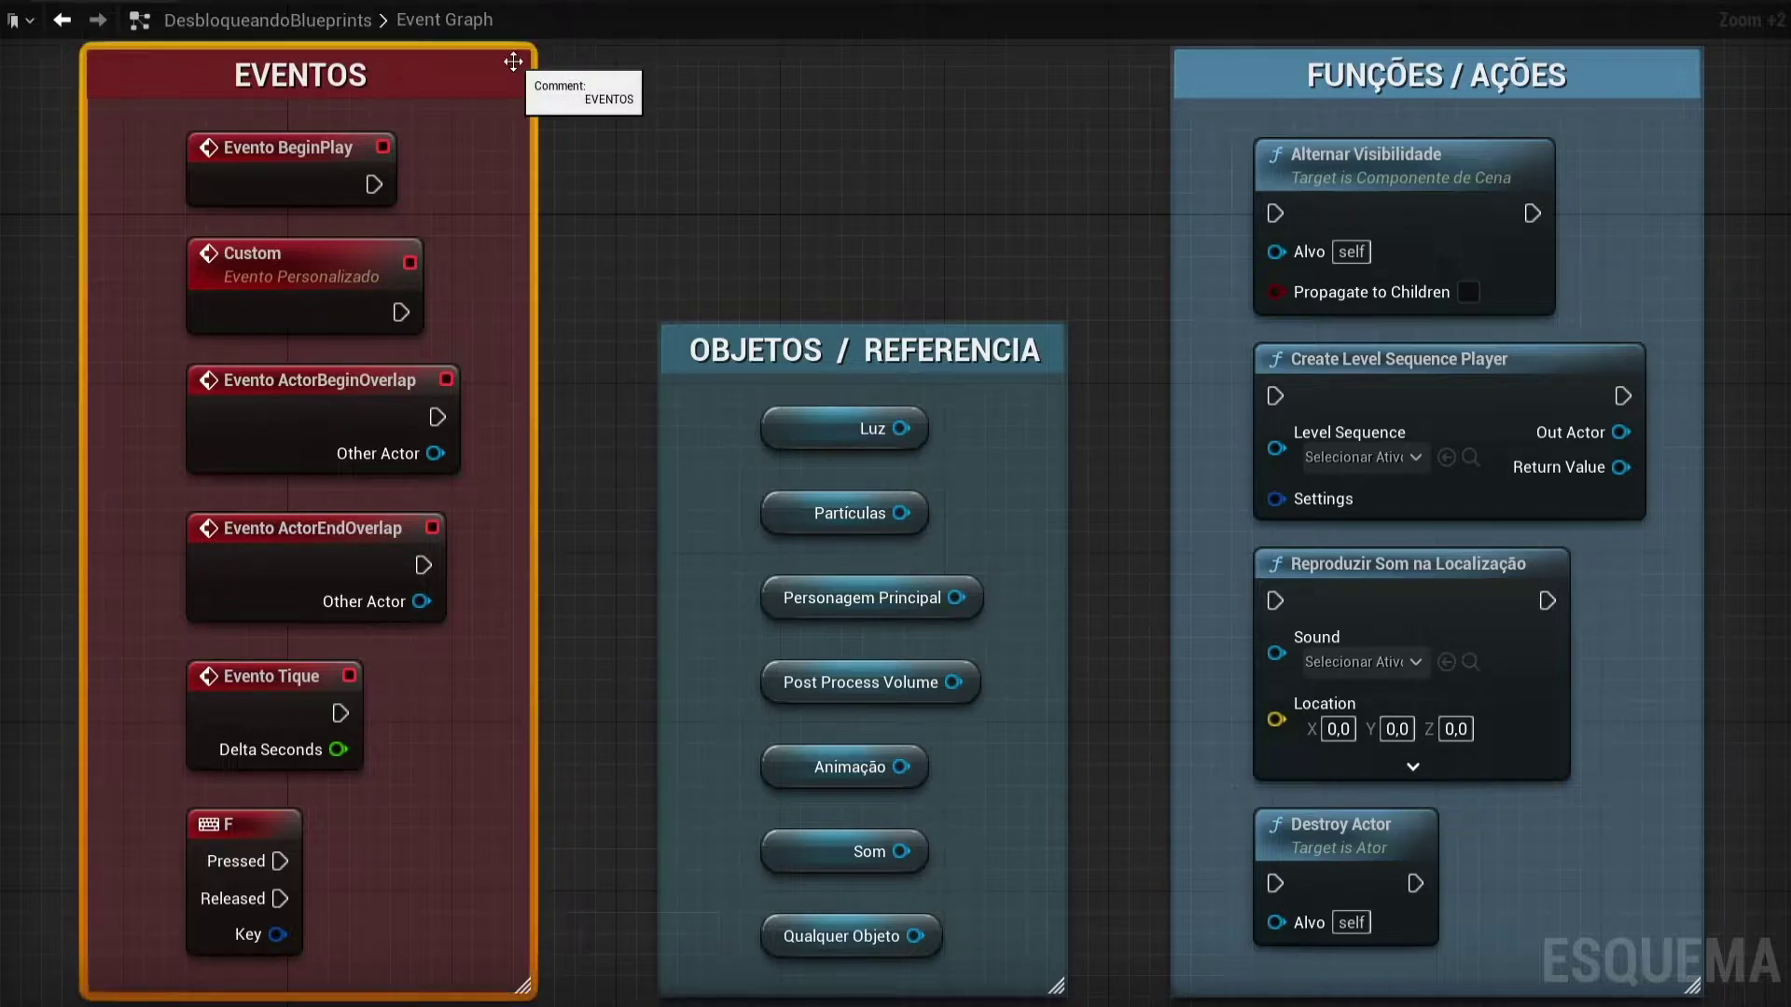
mouse_move(497, 157)
mouse_down()
mouse_move(263, 820)
mouse_move(187, 924)
mouse_up()
click(438, 189)
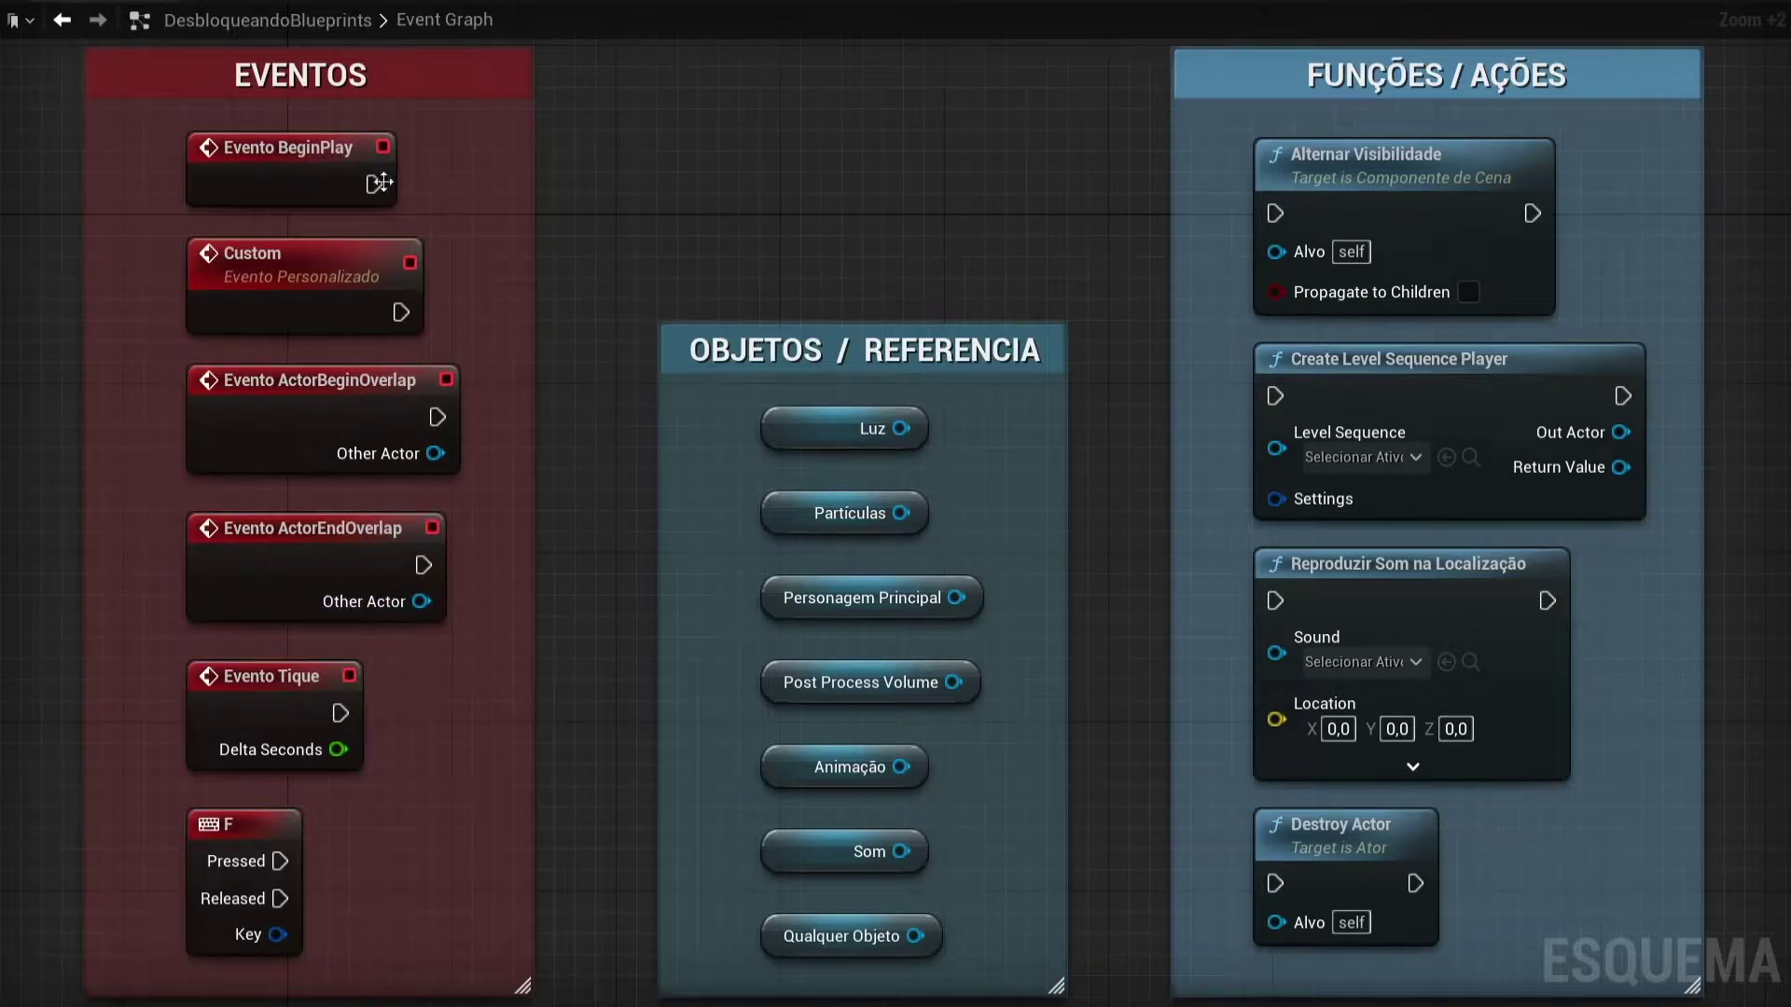
- Try wiring BeginPlay and Luz, abandoning the incompatible Luz-to-Location link
drag(374, 183, 679, 224)
click(484, 86)
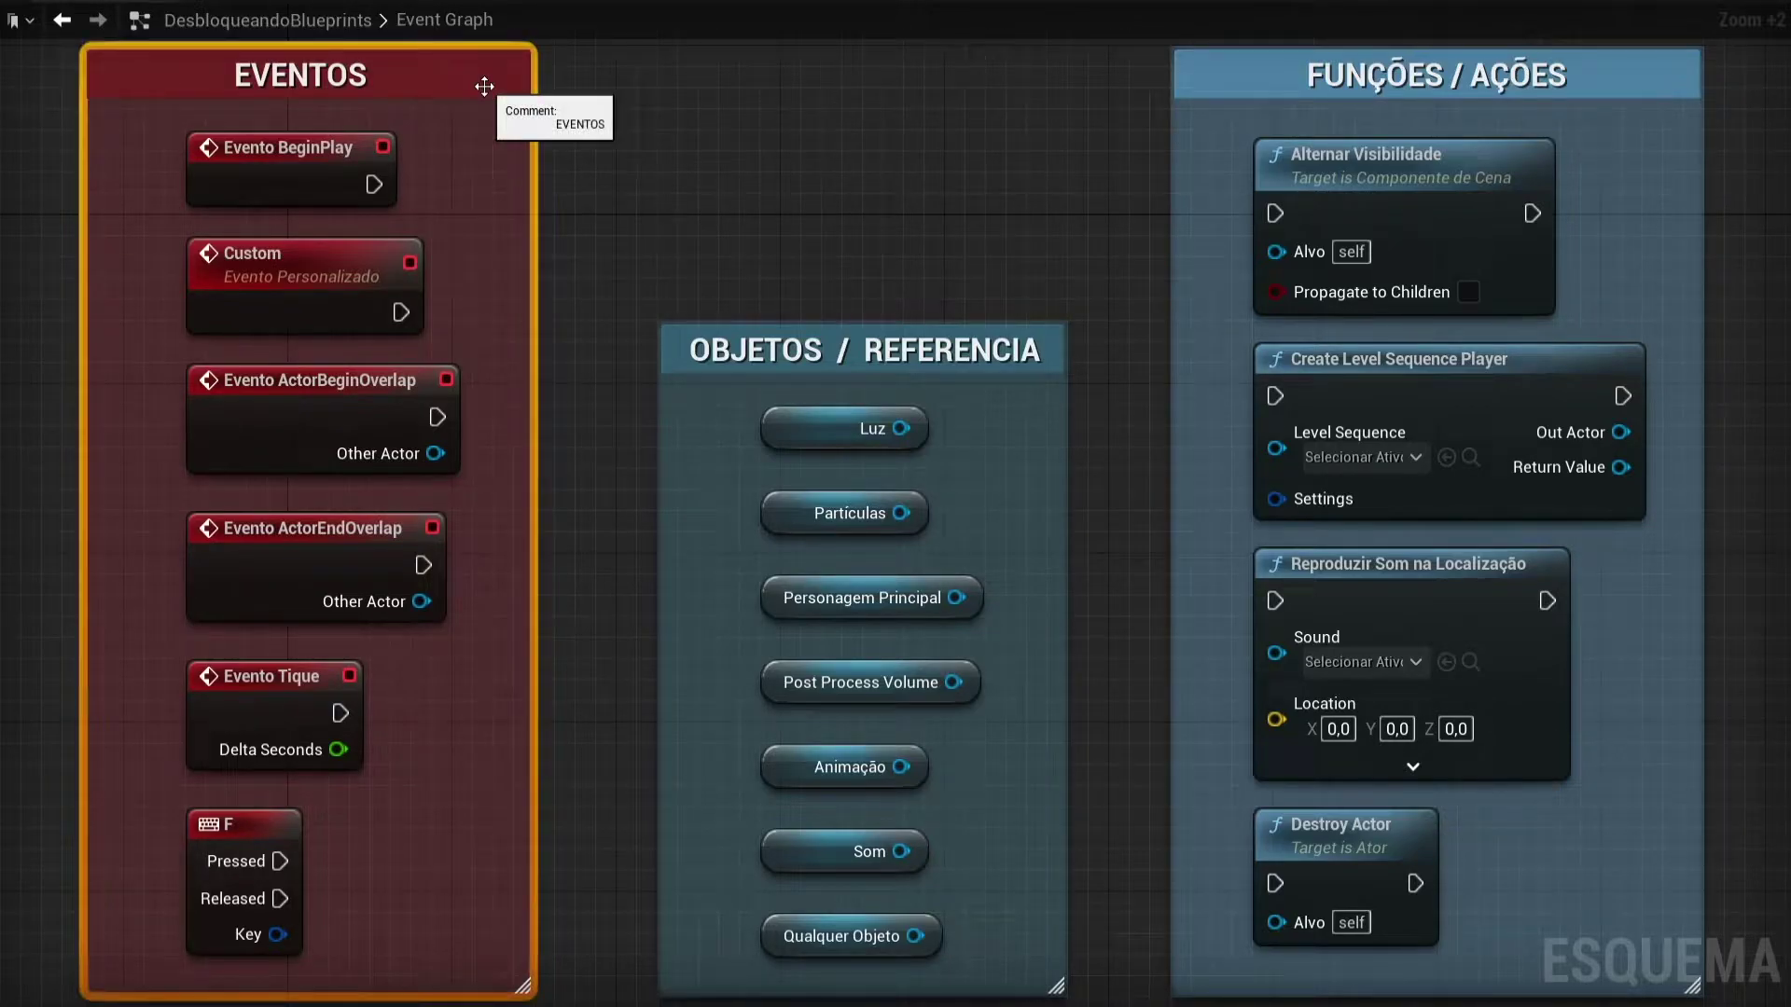
click(1195, 88)
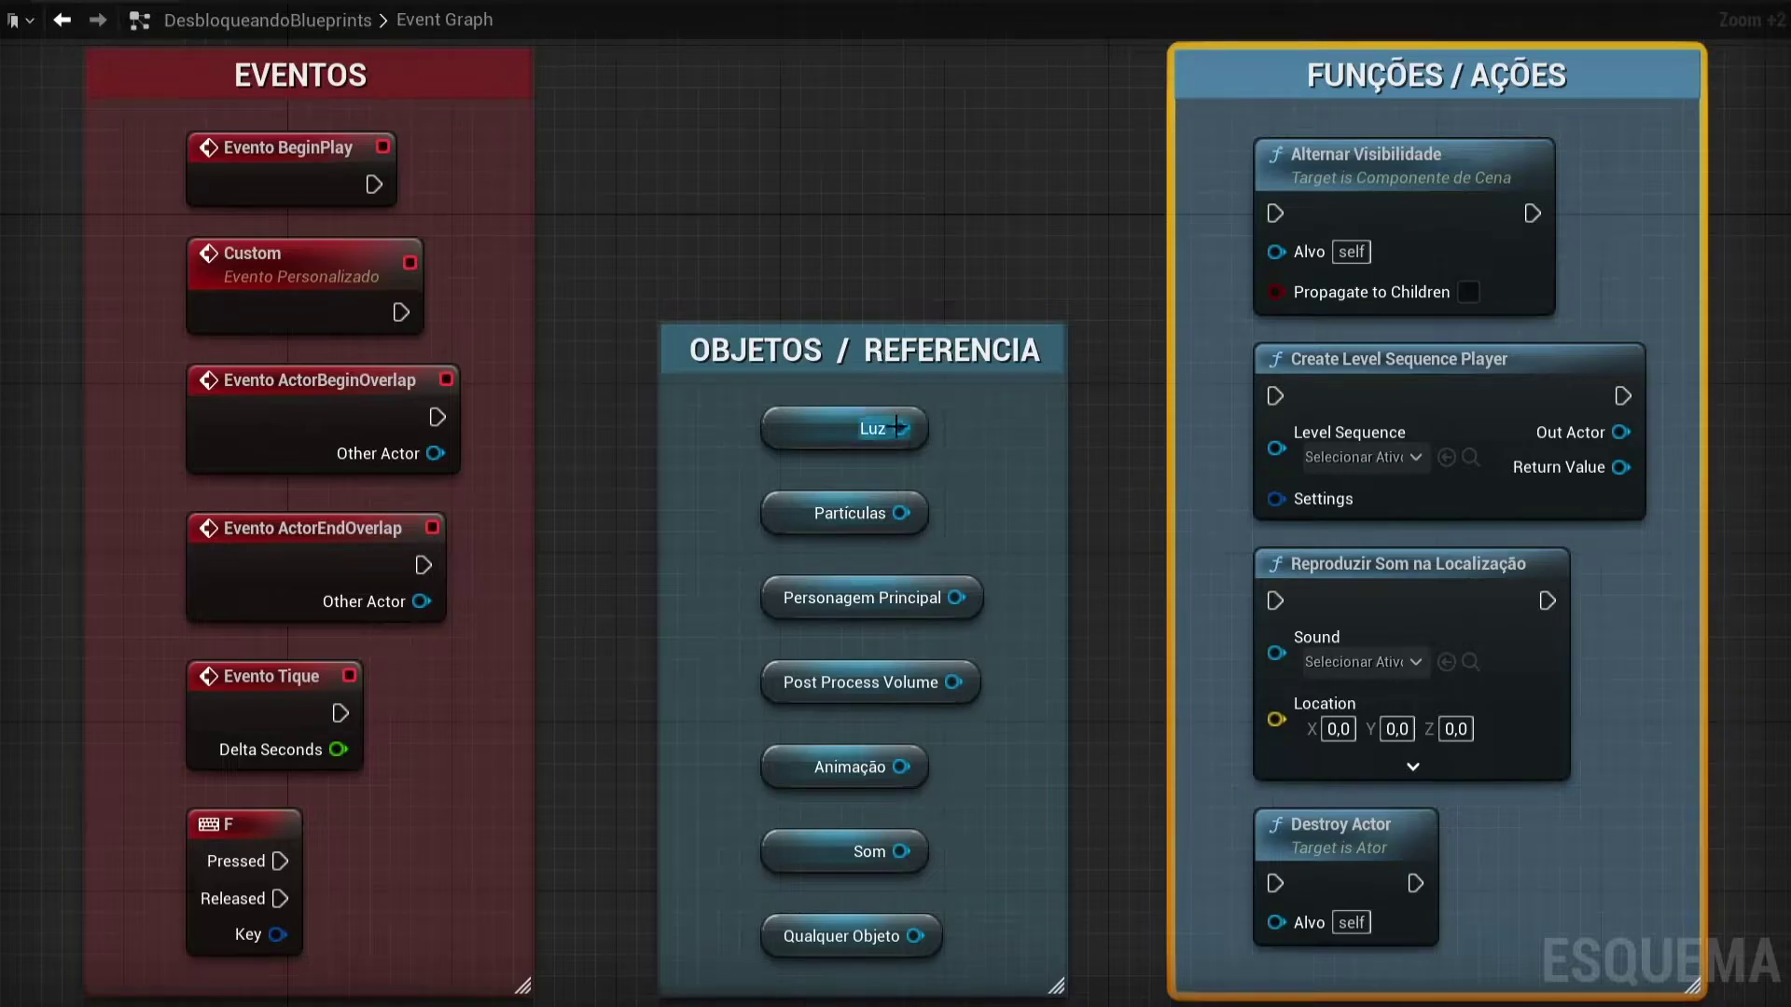
drag(900, 428, 1274, 723)
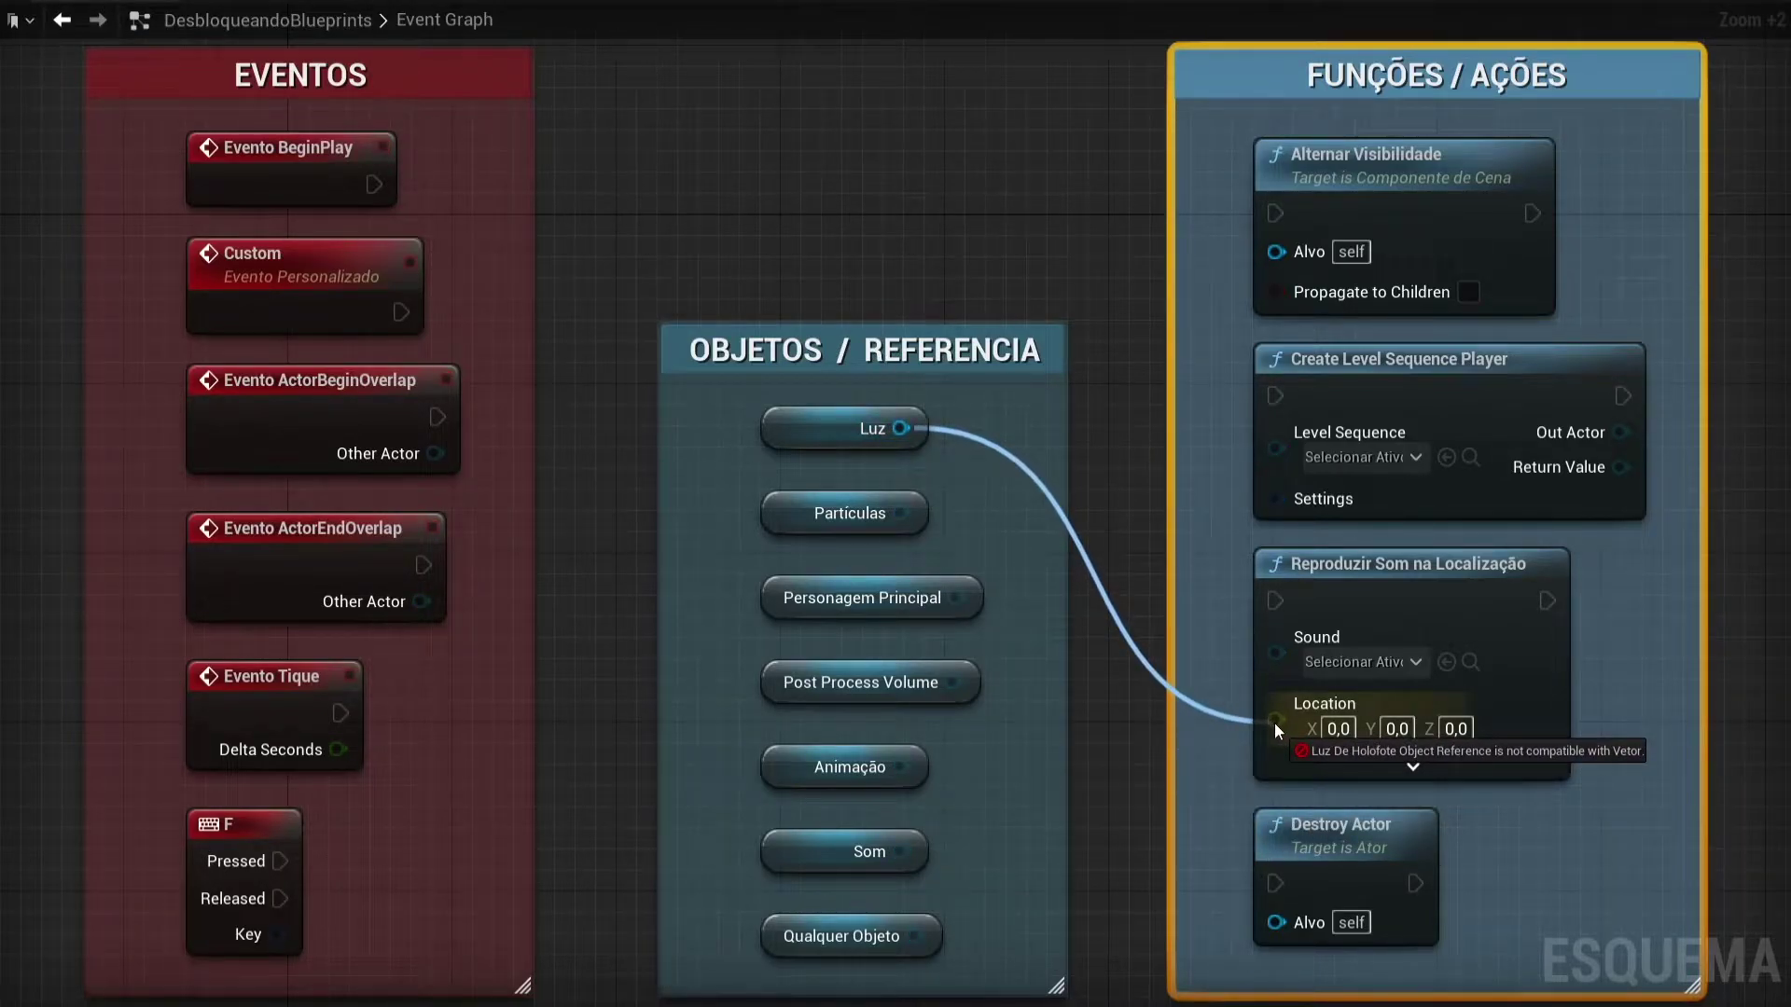
drag(1274, 724, 1274, 724)
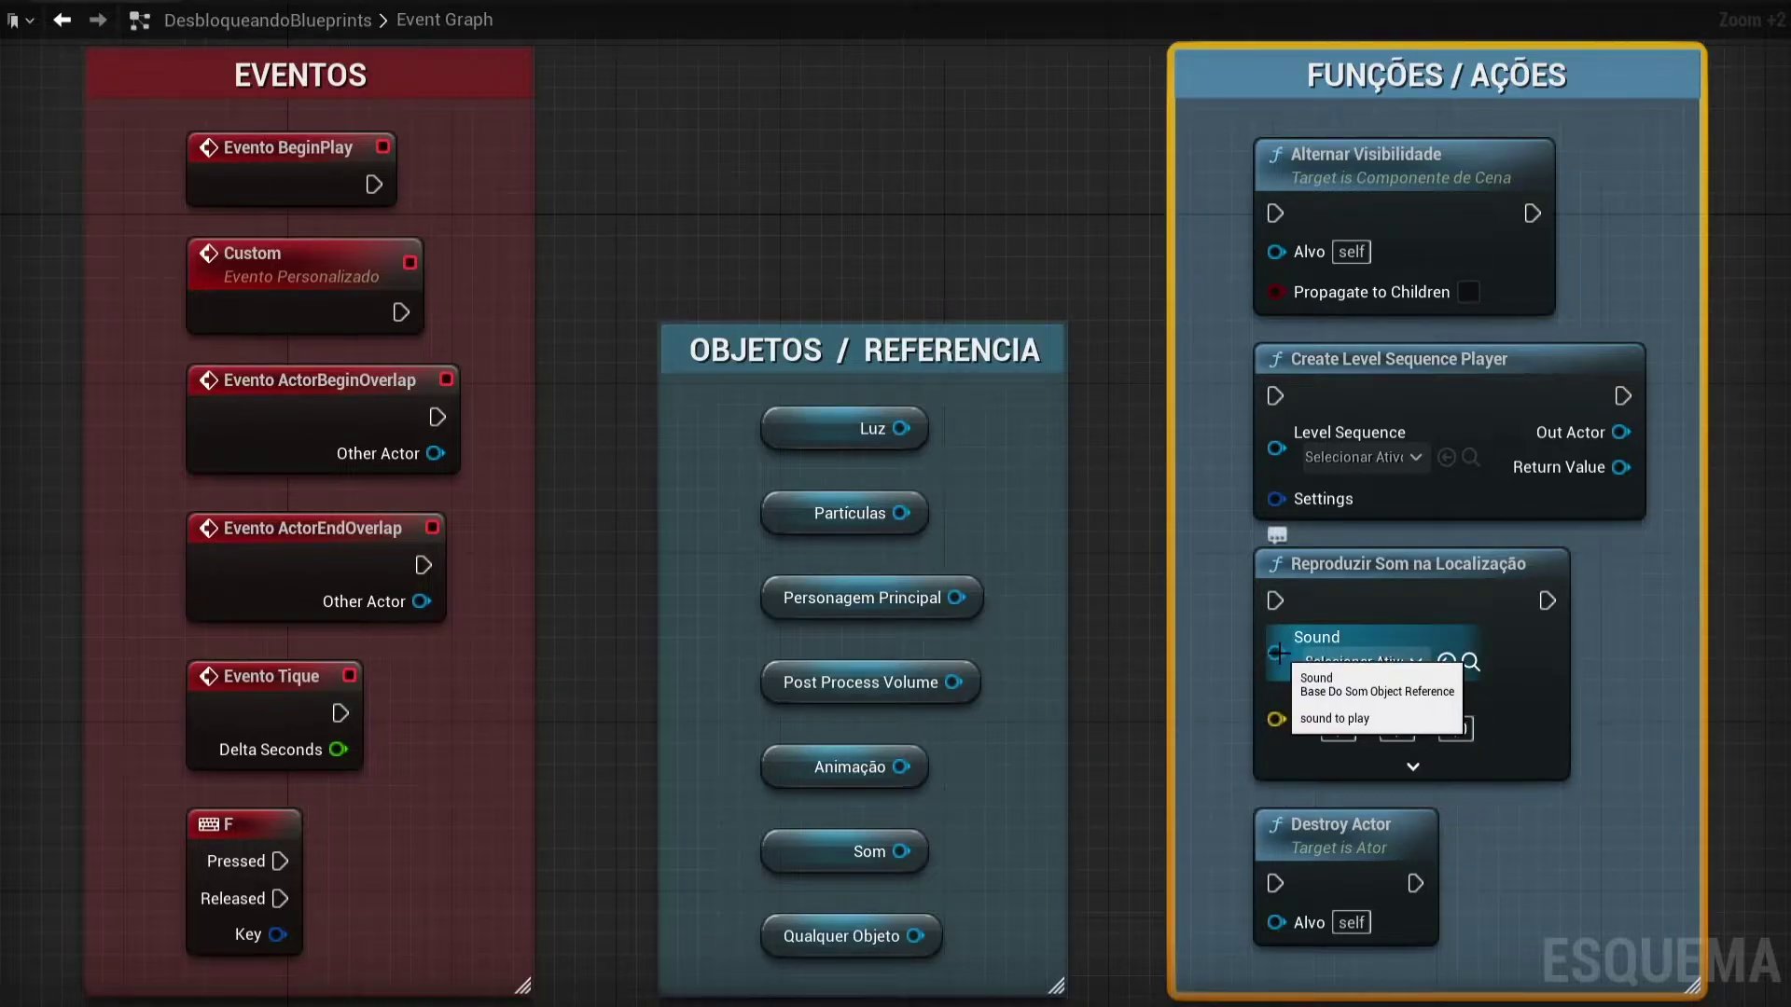
- Wire Som into Sound, Luz into Alternar Visibilidade's target, and BeginPlay into Alternar Visibilidade
drag(1276, 652, 907, 431)
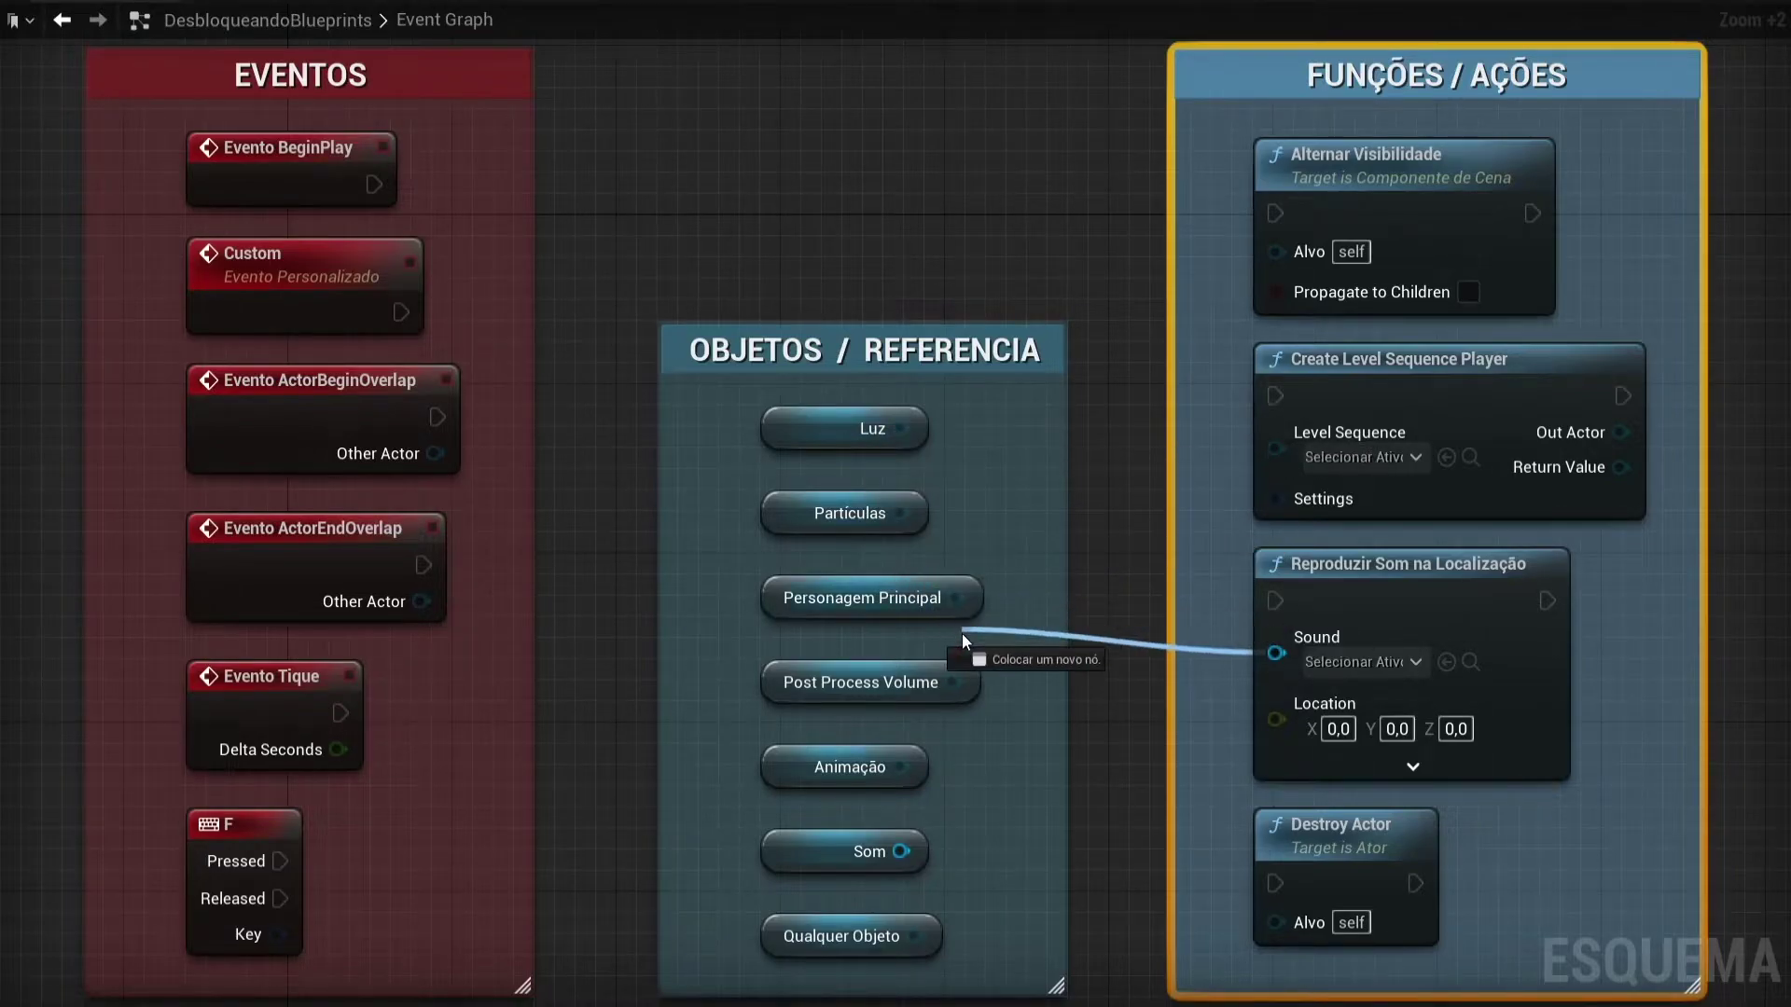
mouse_move(905, 425)
mouse_down()
mouse_move(955, 680)
mouse_move(898, 852)
mouse_up()
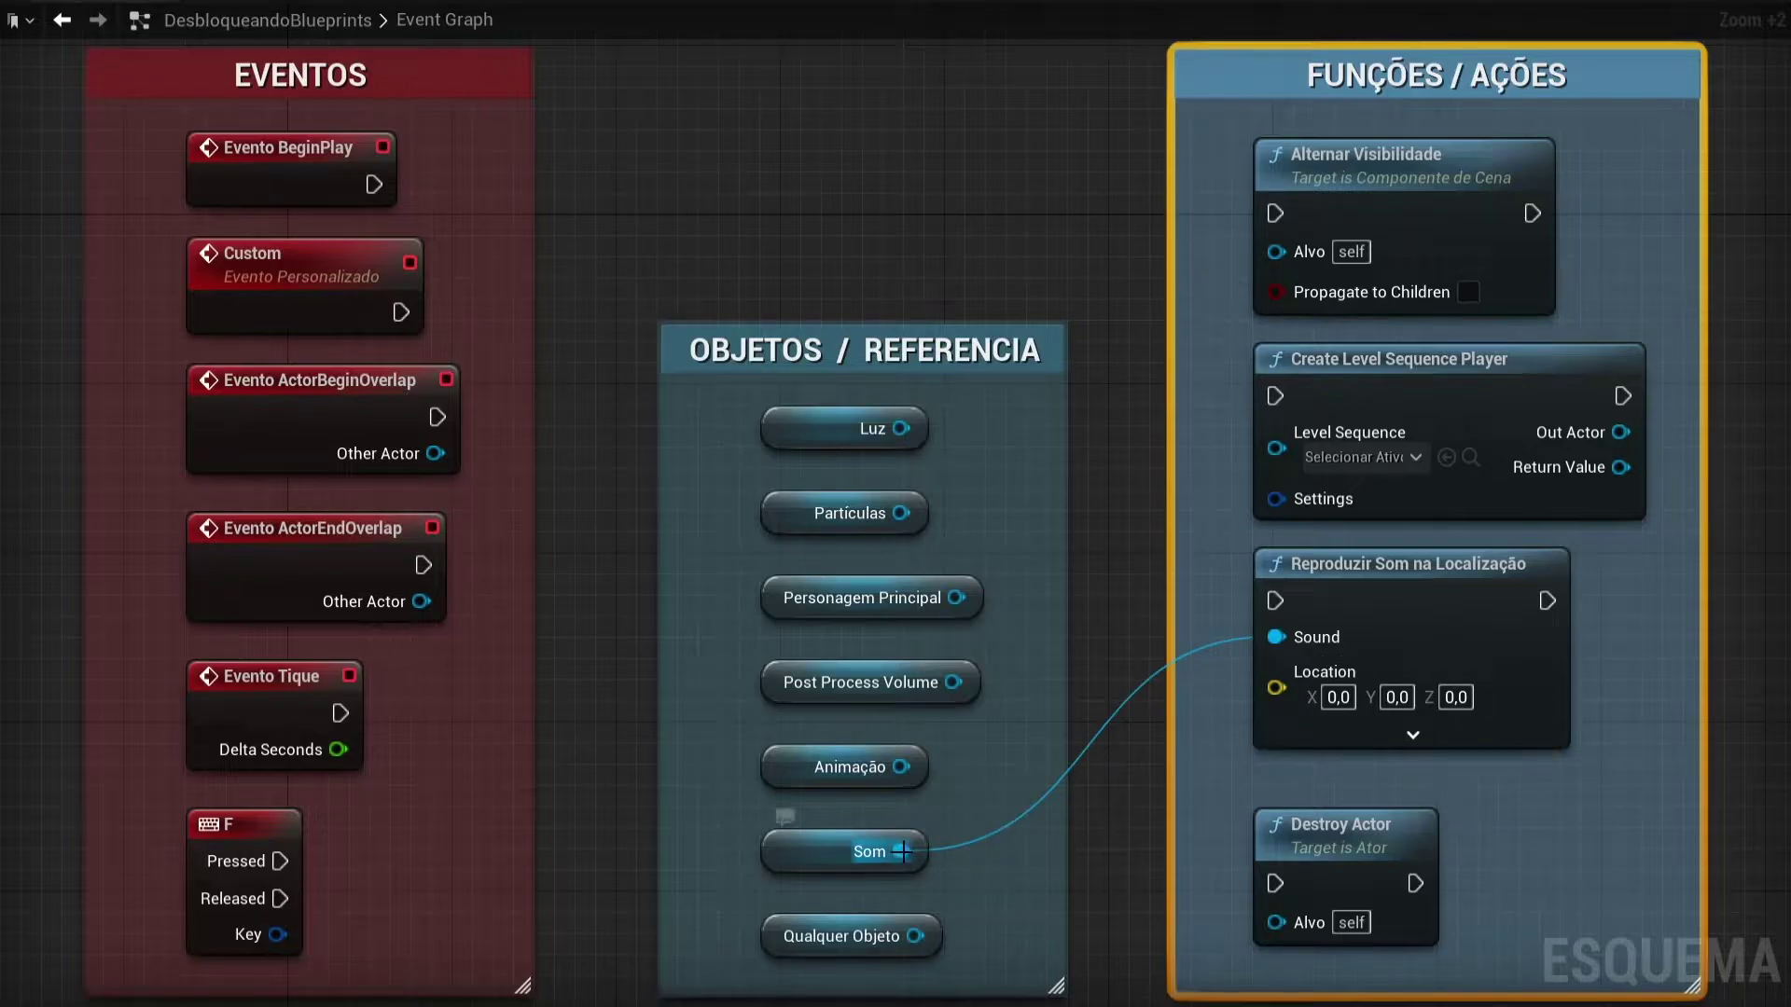
click(1094, 820)
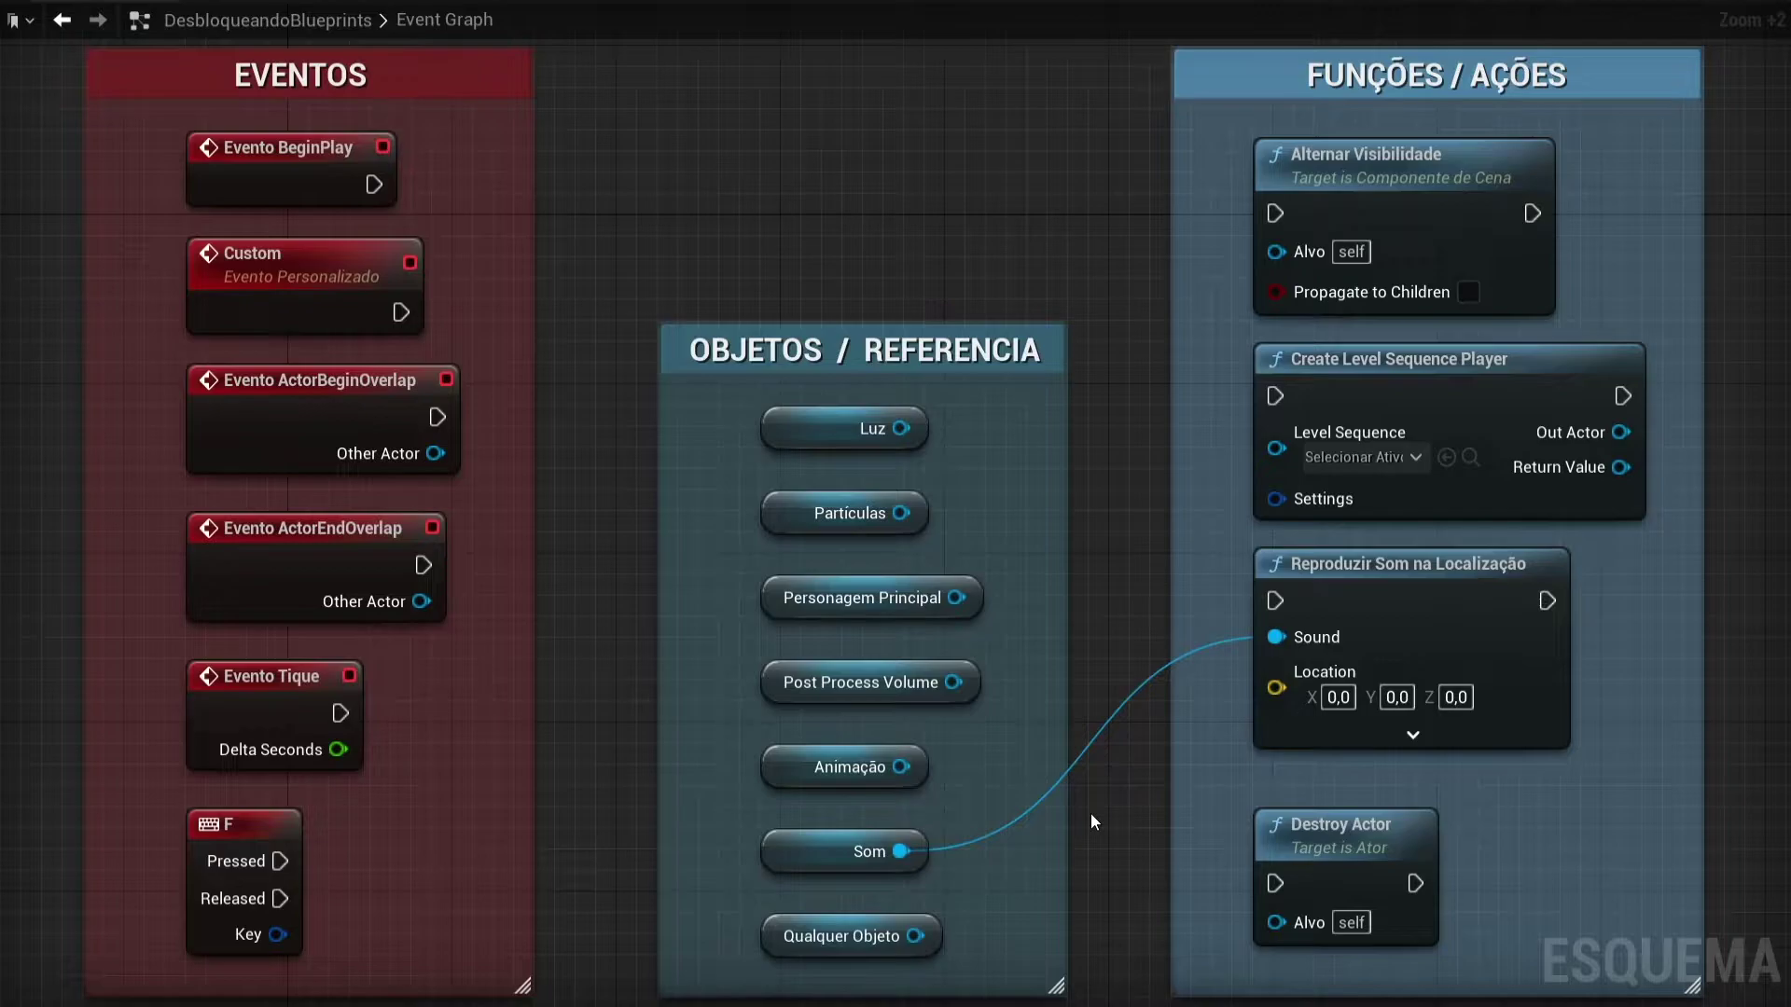
click(825, 437)
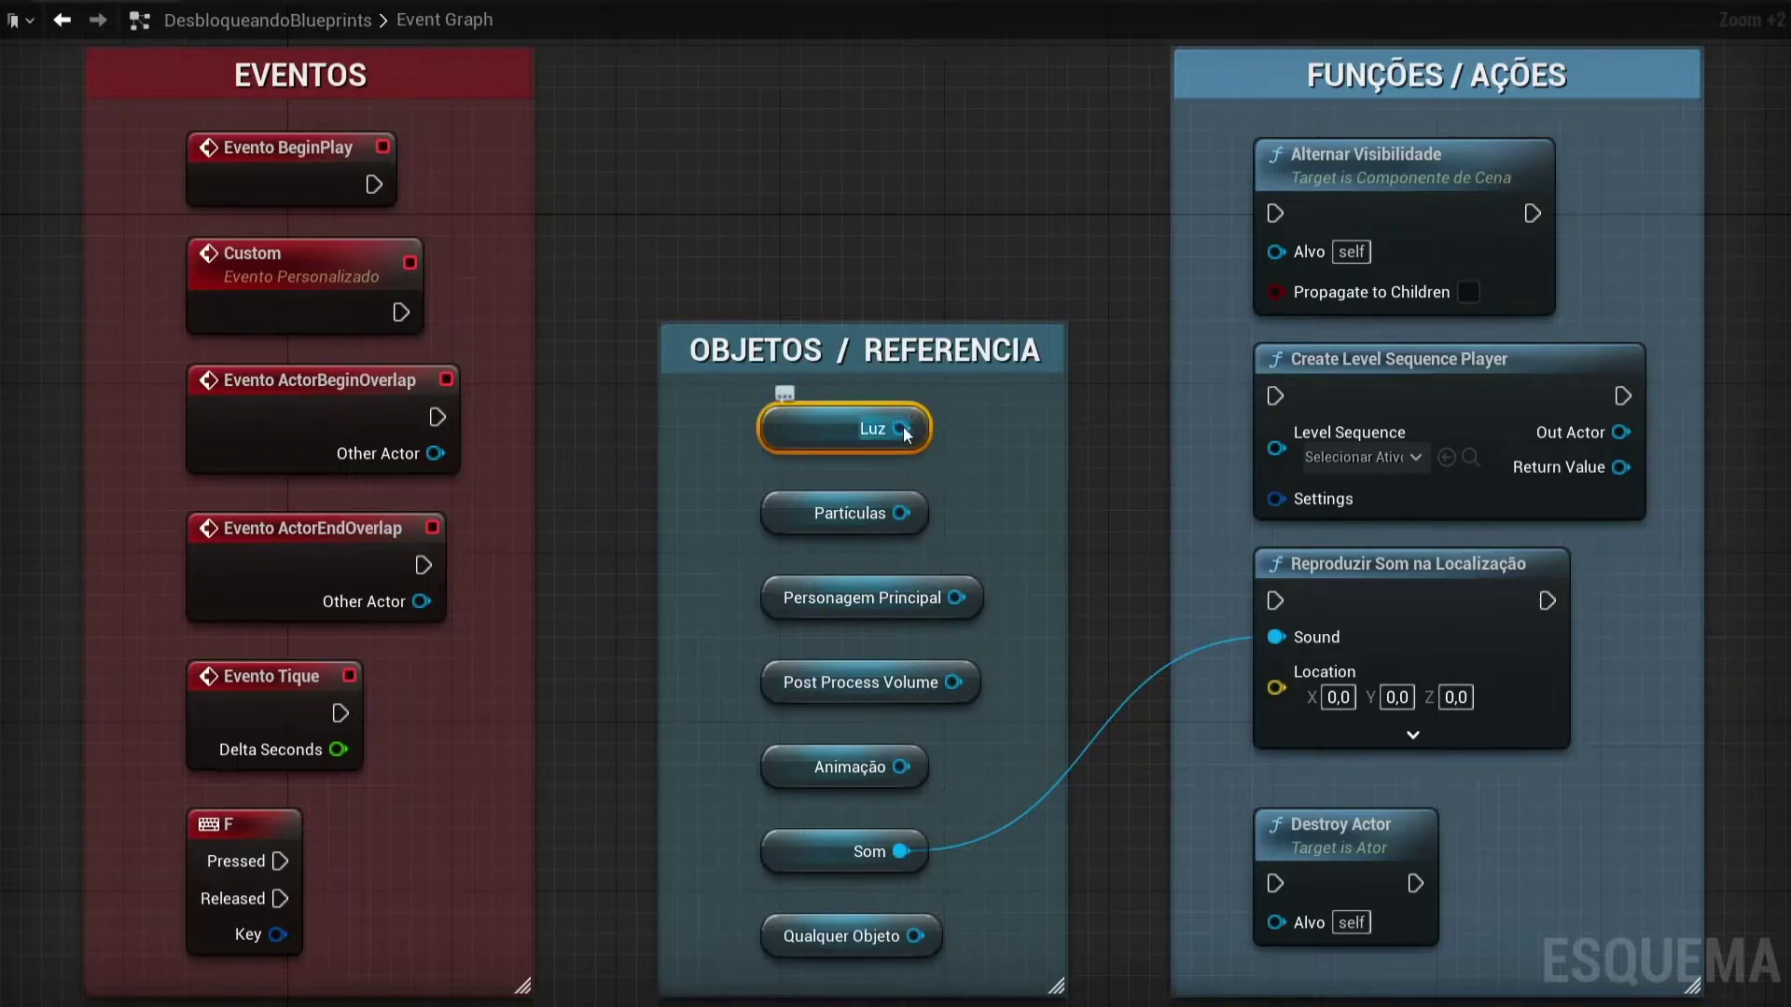
drag(903, 427, 1278, 252)
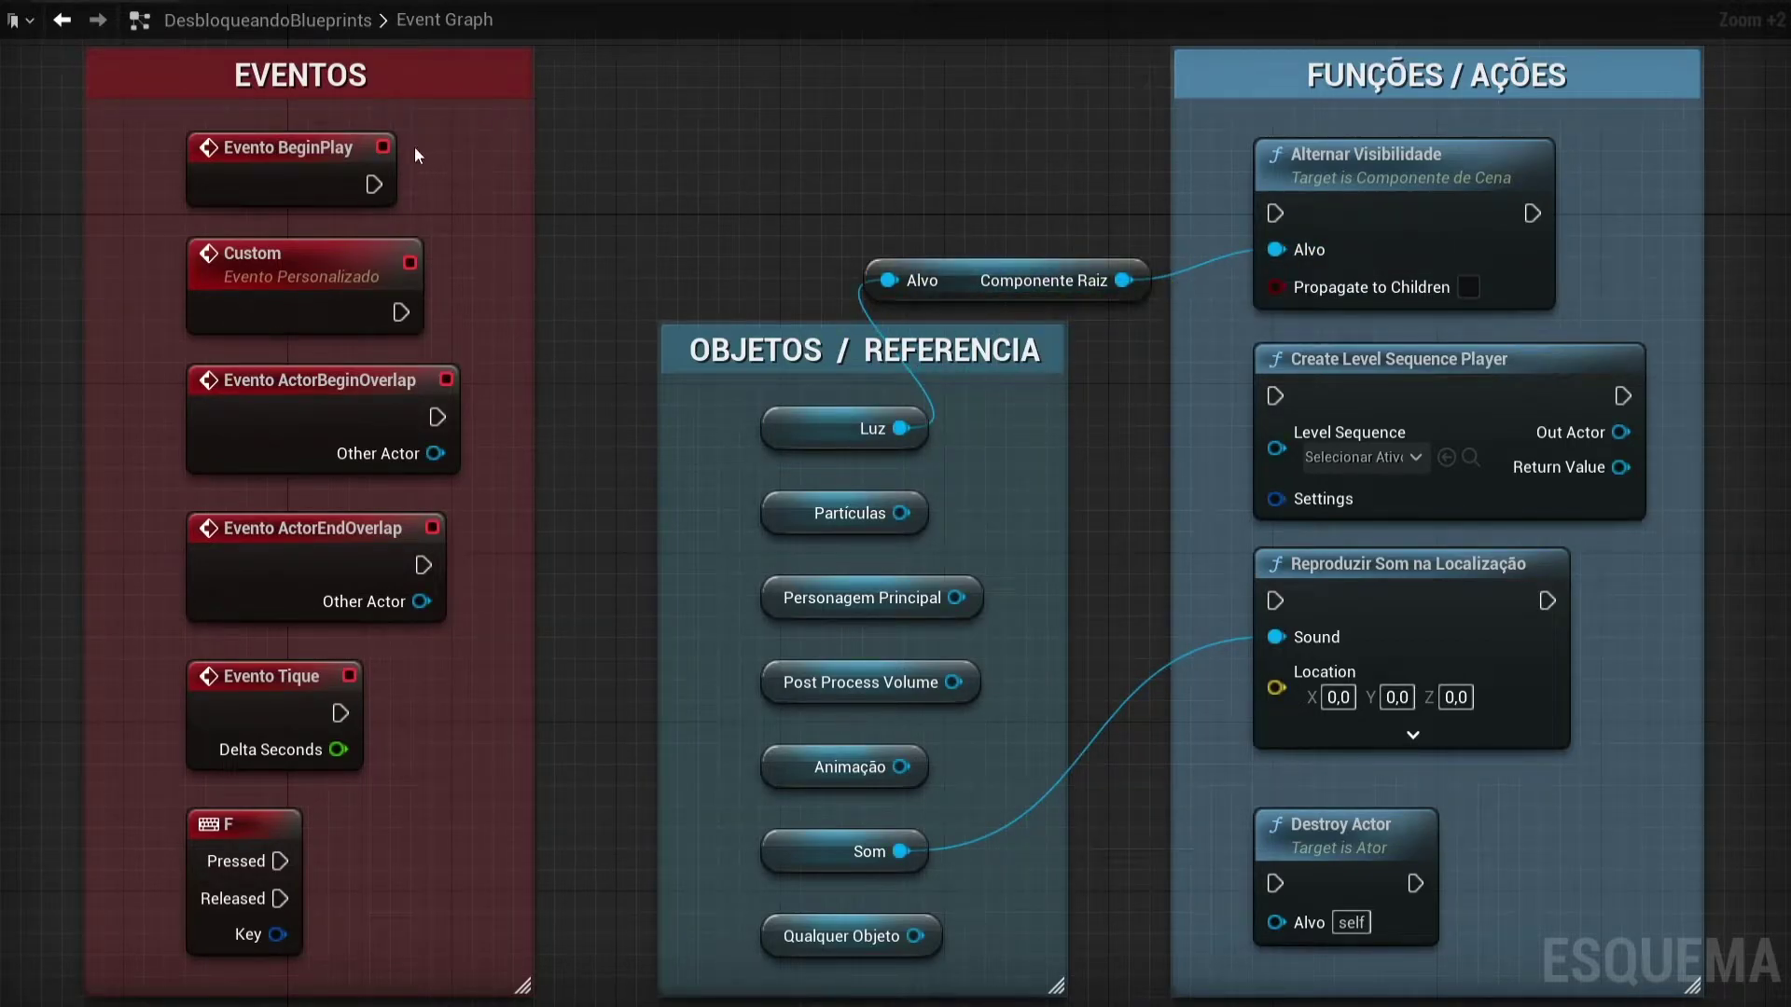
drag(374, 184, 1276, 214)
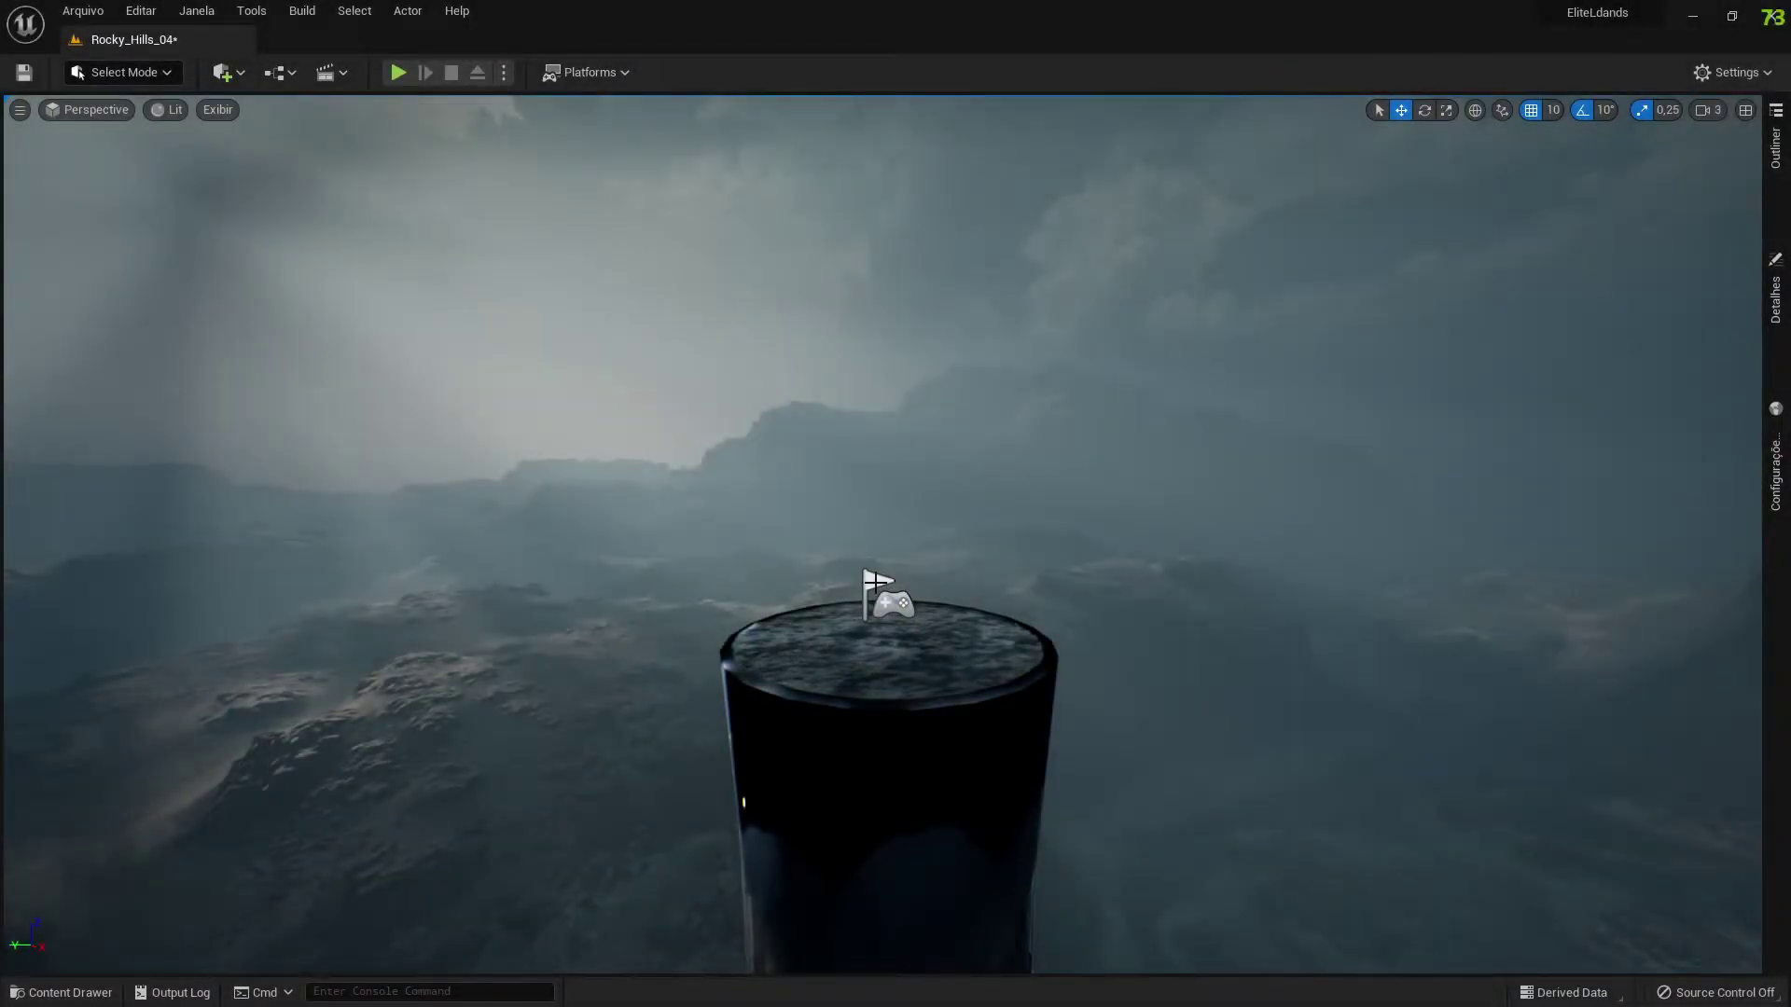
- Drag a Luz de Holofote spot light from Quickly Add > Luzes onto the pillar's top
click(233, 81)
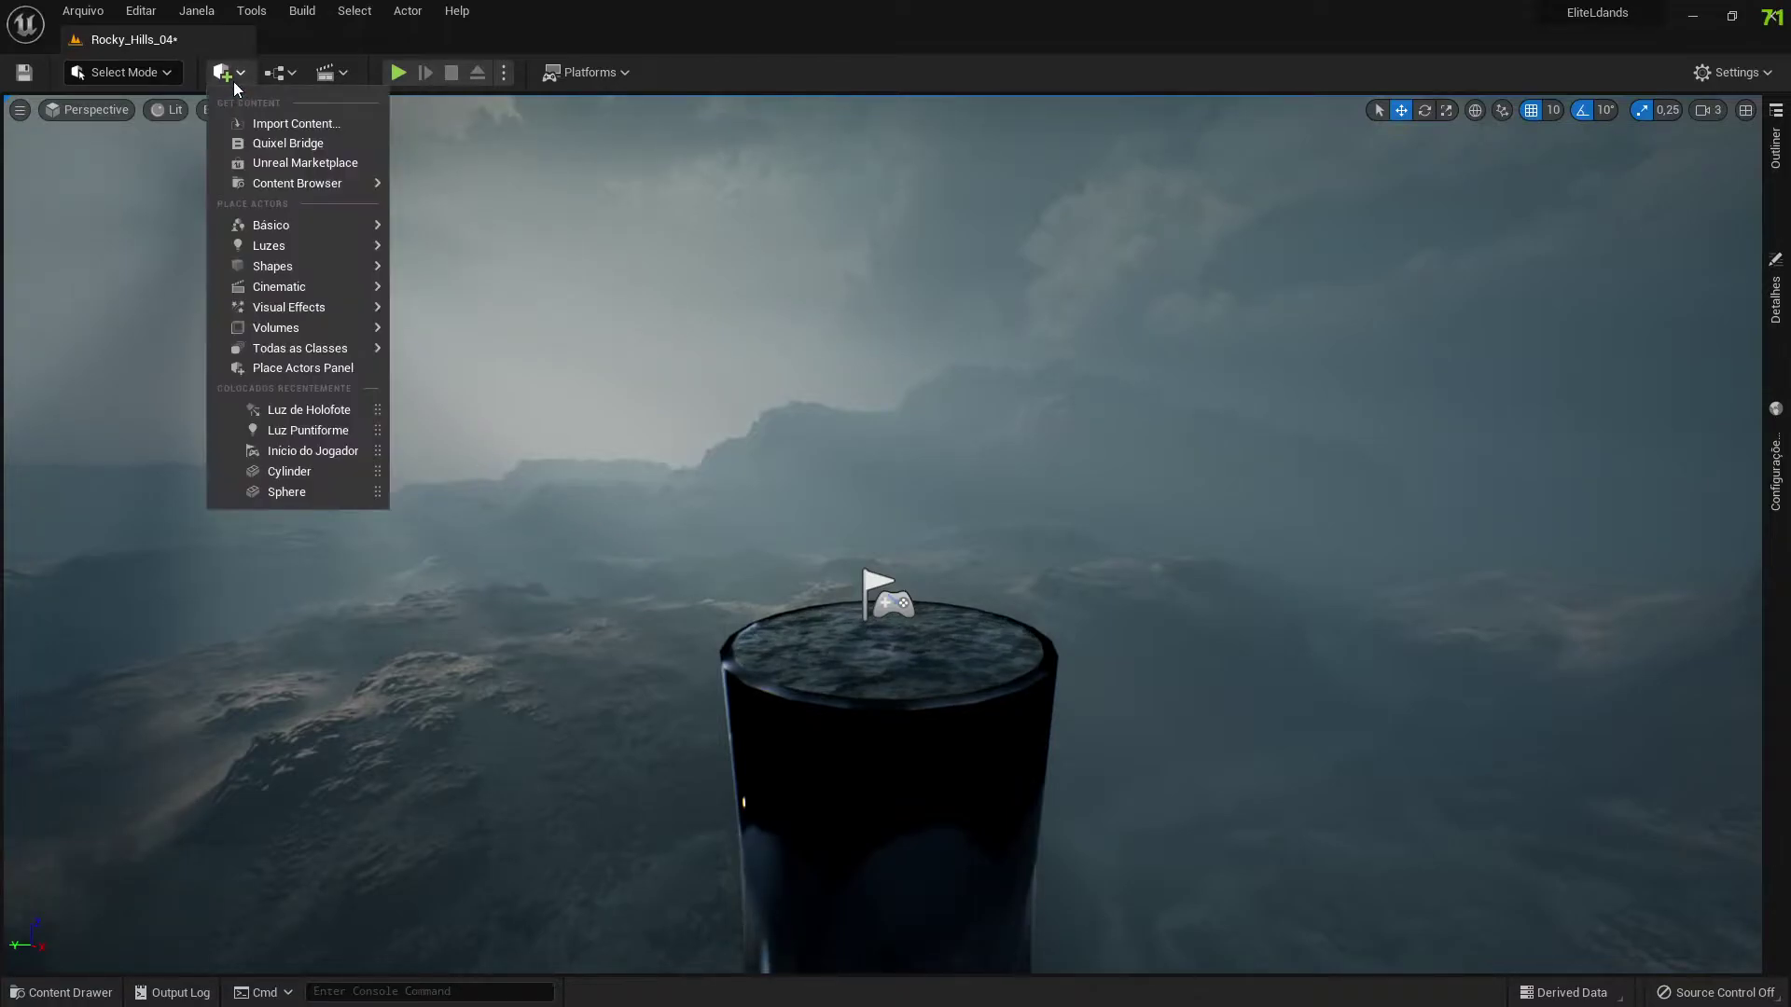
mouse_move(261, 244)
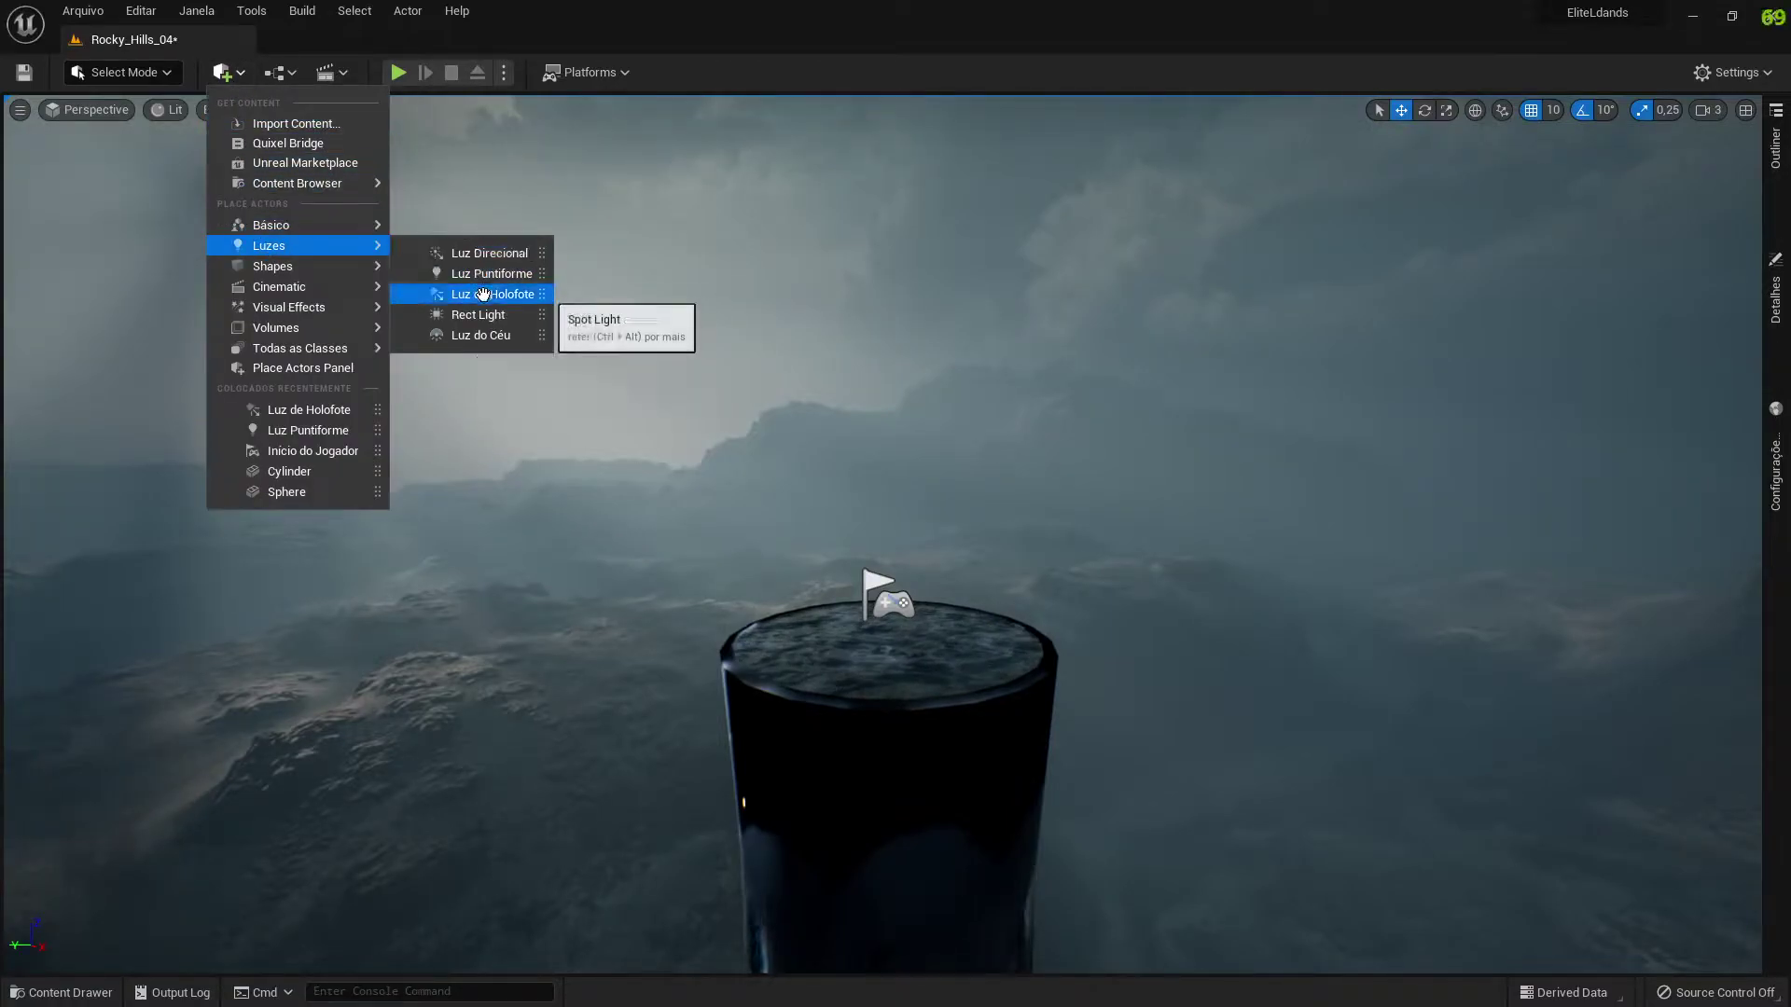
mouse_move(471, 293)
mouse_down()
mouse_move(896, 653)
mouse_move(877, 338)
mouse_up()
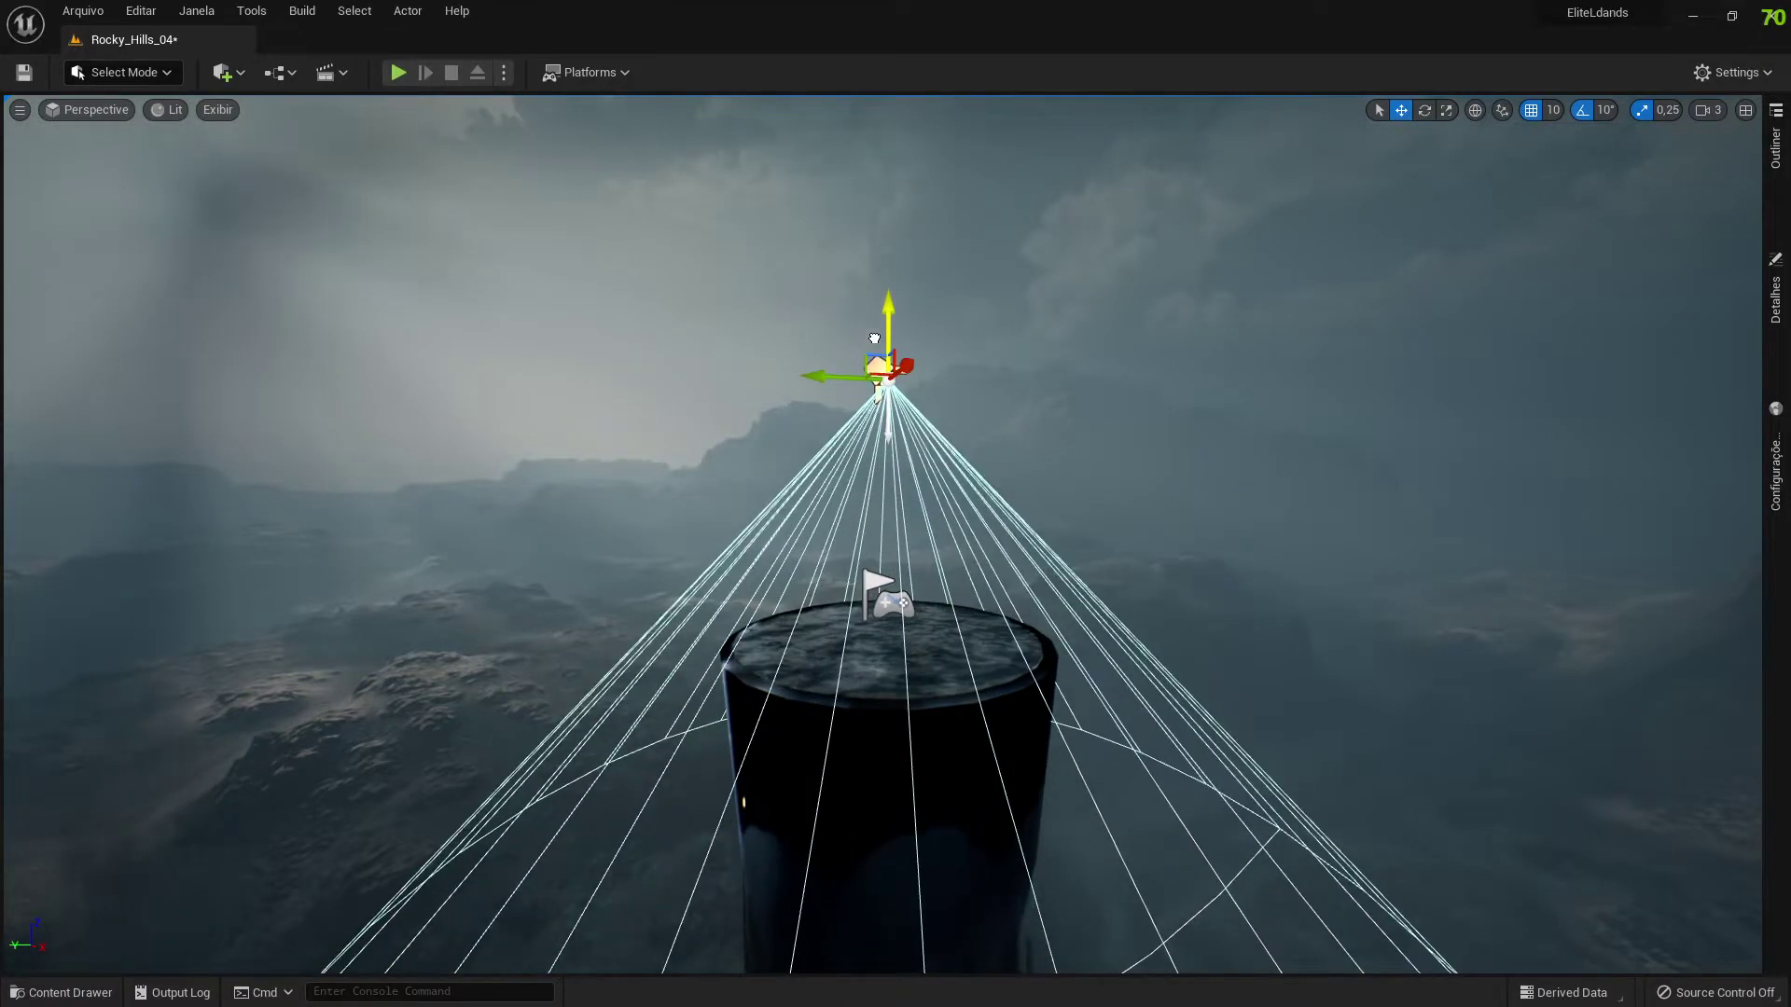
- Make the spot light Movable, narrow its cone to 23° and set intensity to 2000
click(1777, 307)
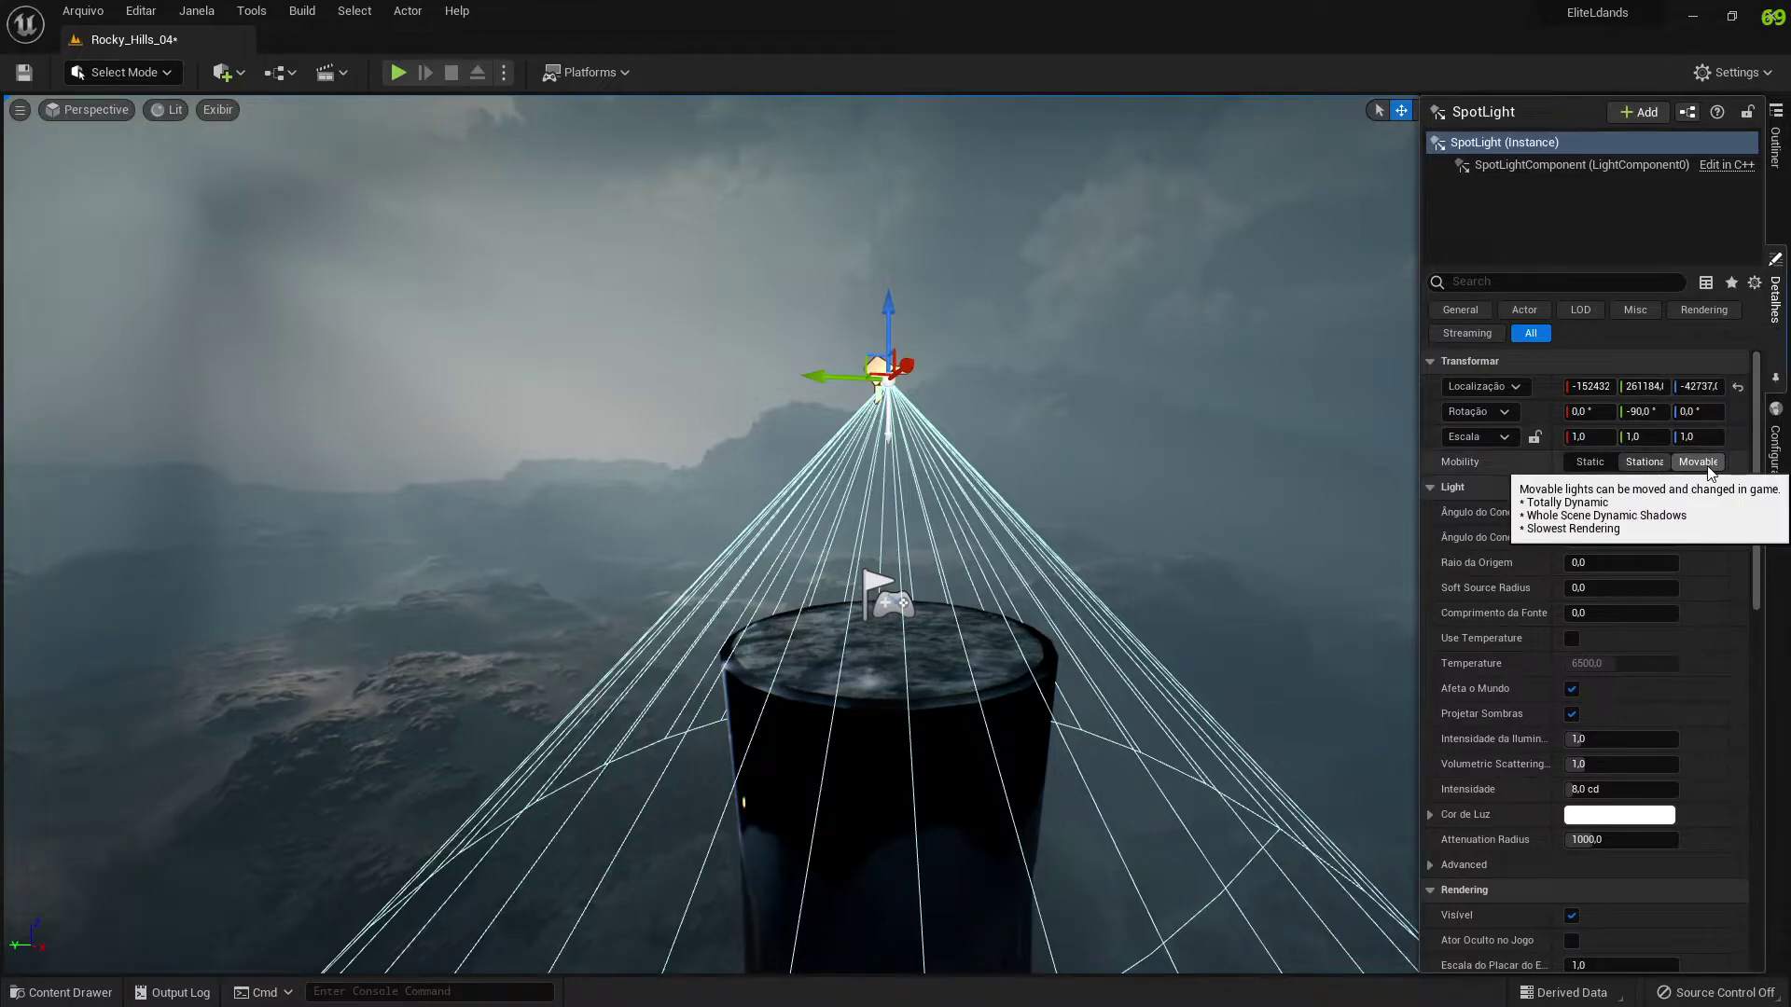
click(1697, 462)
mouse_move(1626, 512)
mouse_down()
mouse_move(1679, 512)
mouse_move(1576, 537)
mouse_up()
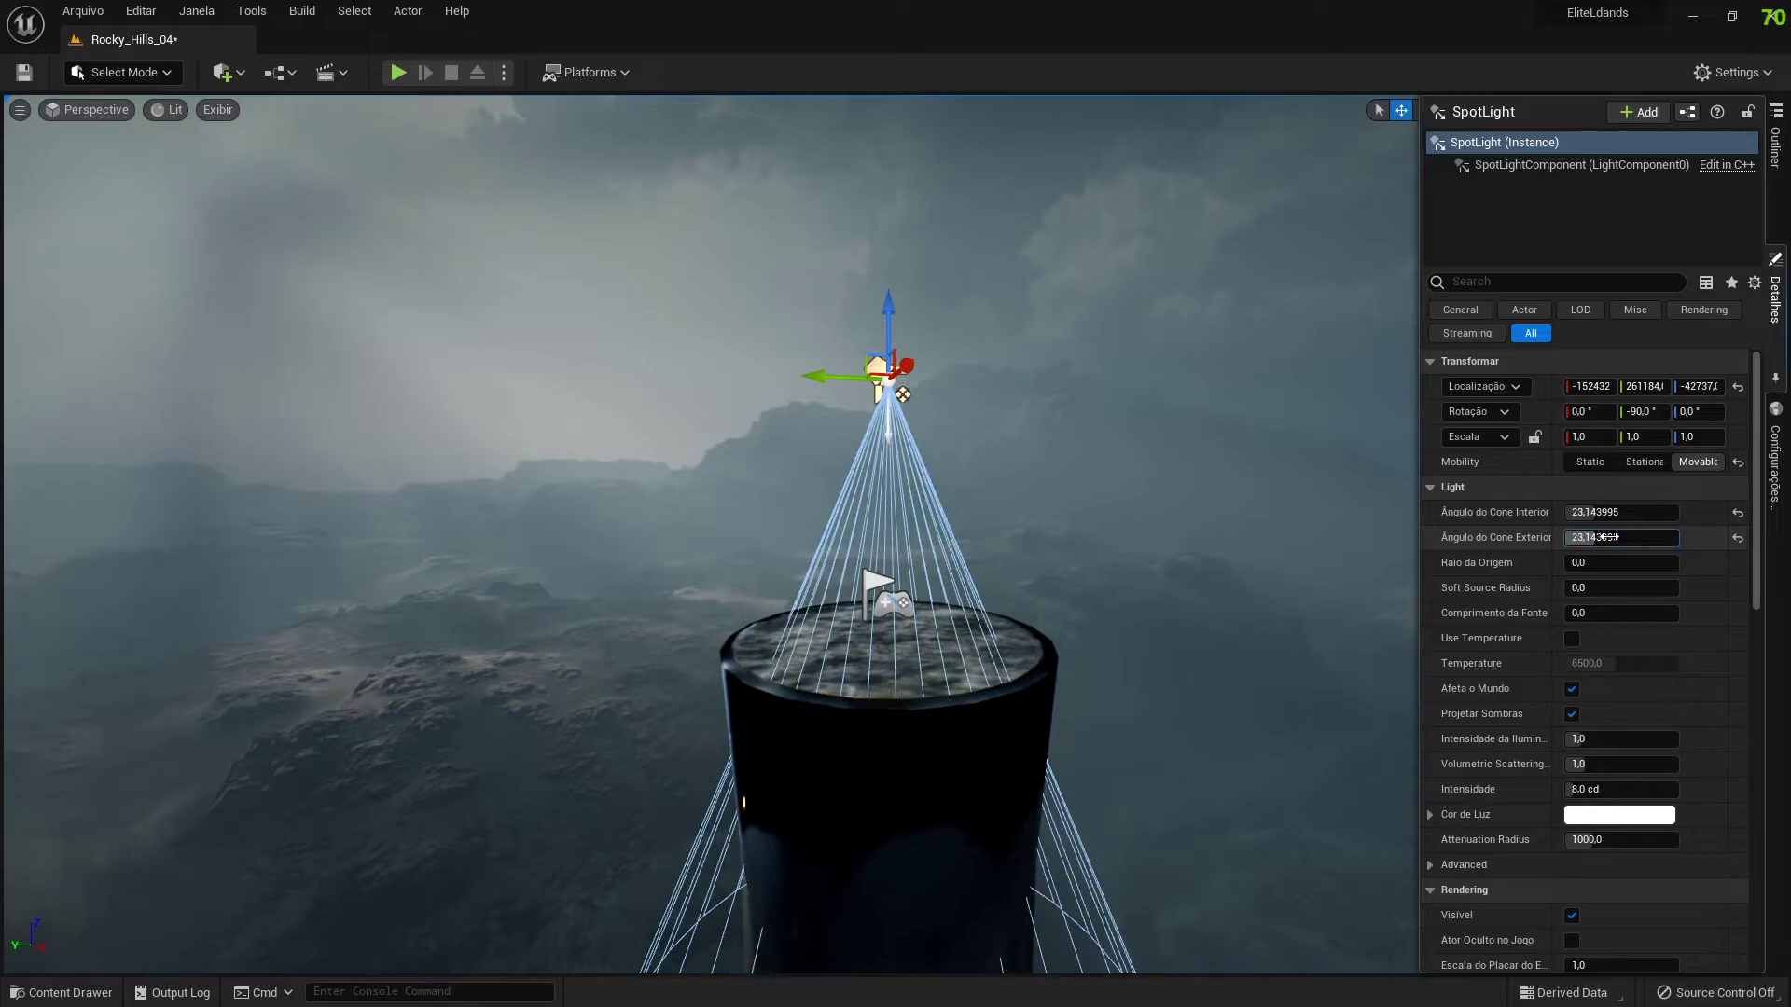
click(1623, 789)
text(2000)
- Colour the spotlight red and Alt-drag two copies side by side along Y
click(1619, 814)
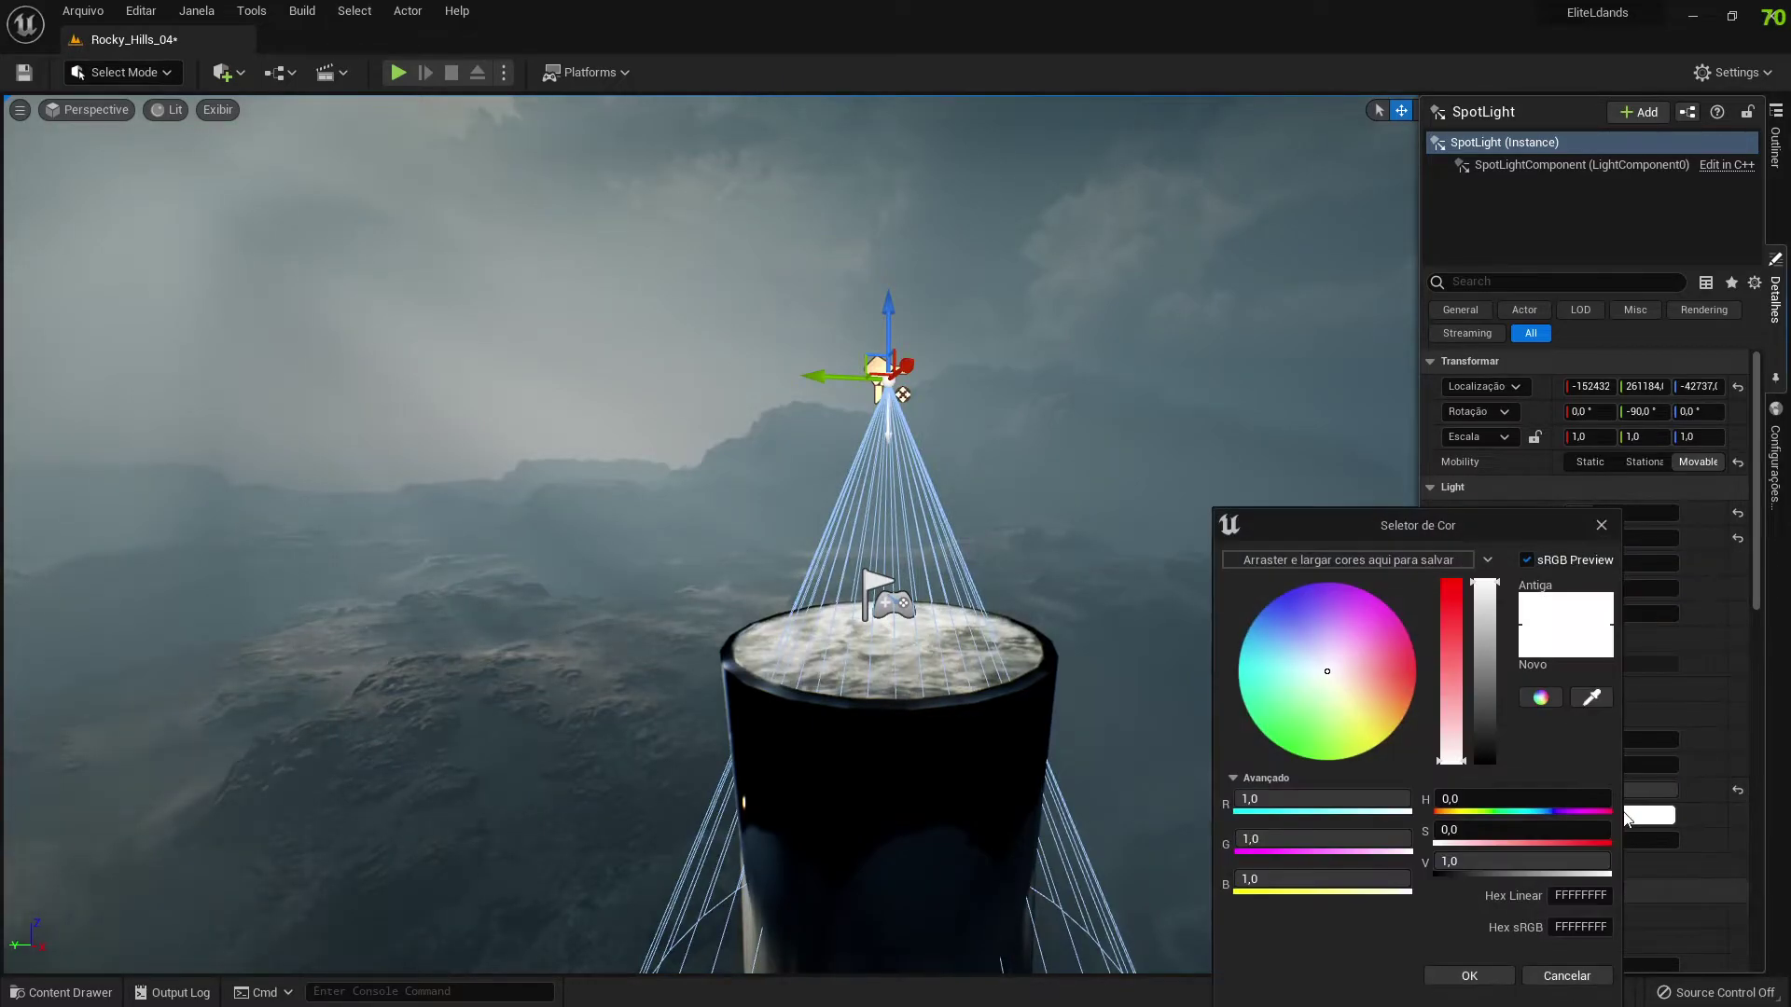
drag(1362, 674, 1518, 691)
click(1469, 976)
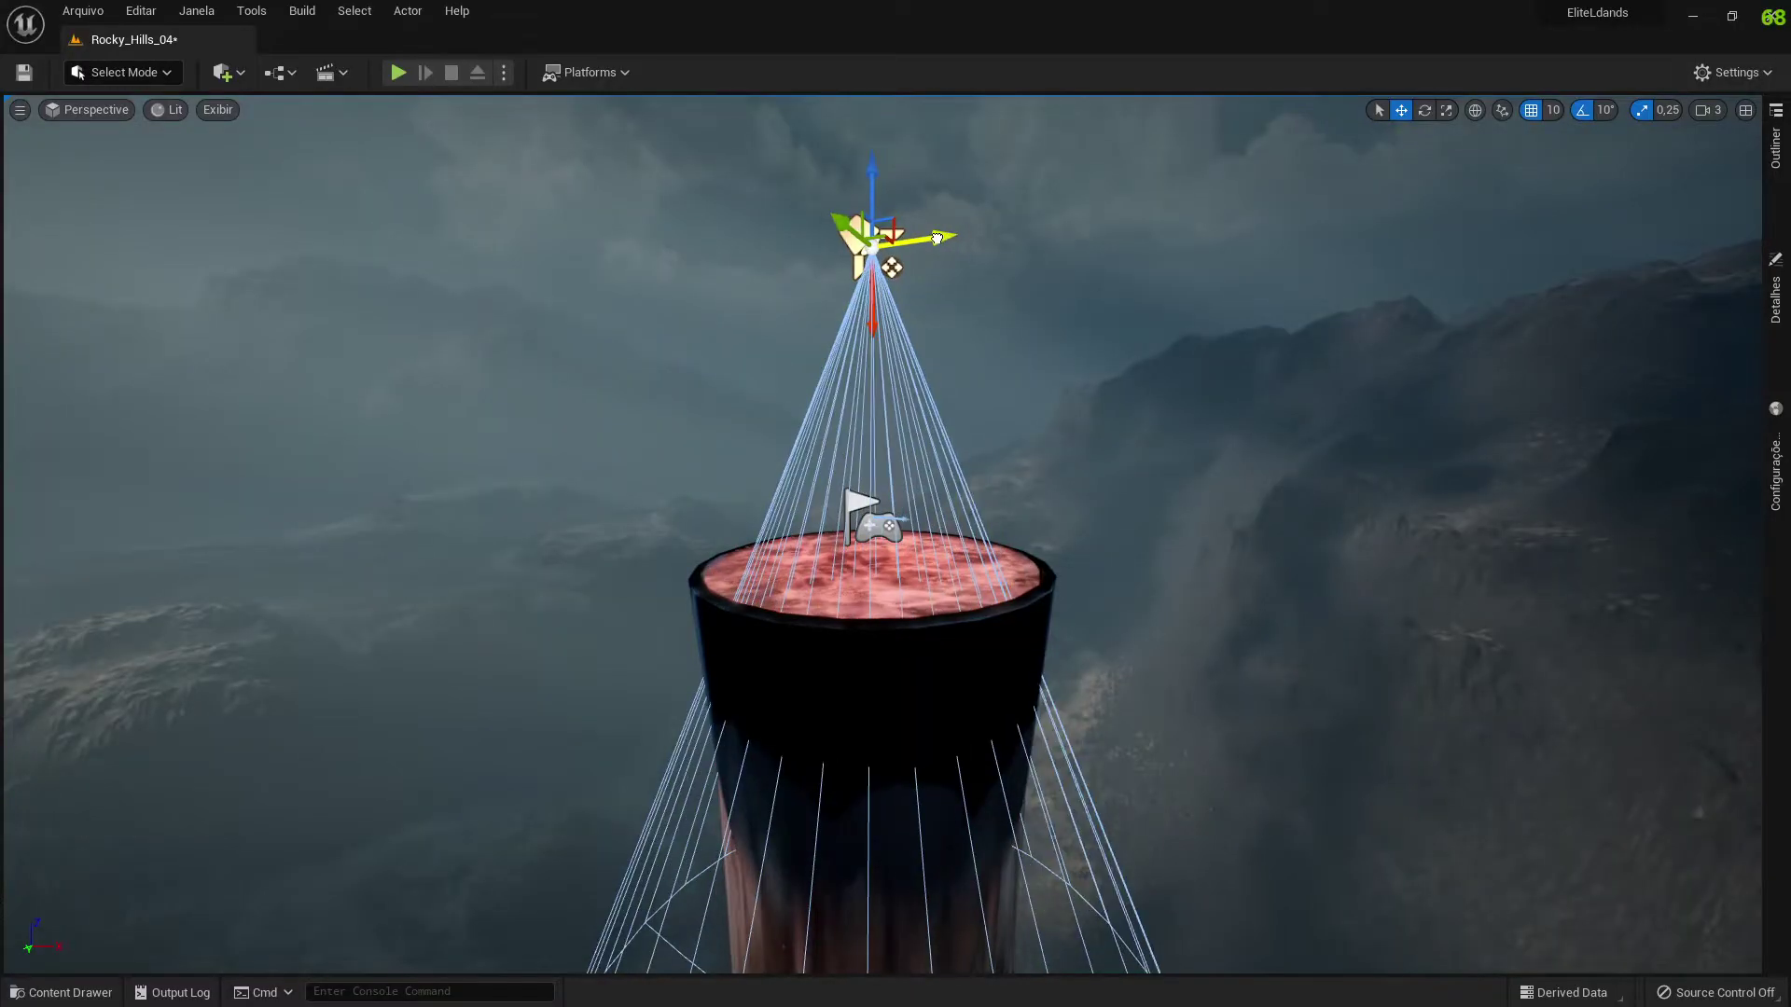
right_drag(964, 268, 942, 308)
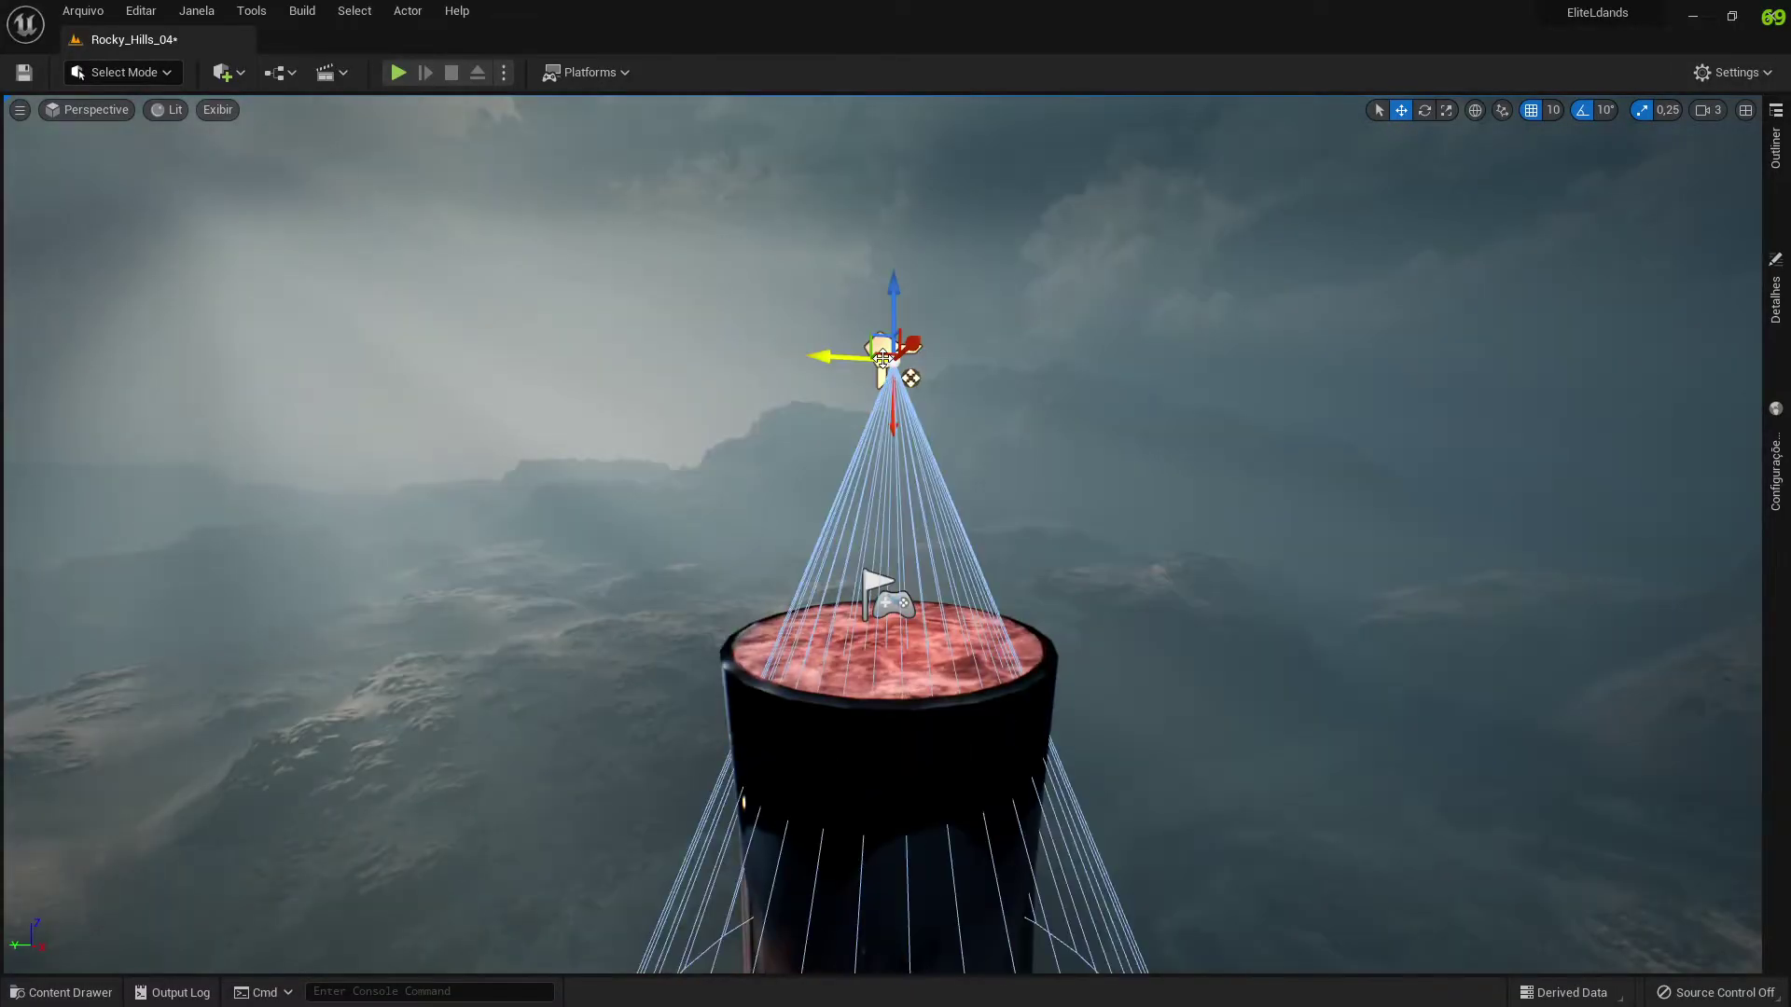
mouse_move(804, 352)
alt+mouse_down()
mouse_move(985, 356)
mouse_move(624, 355)
alt+mouse_up()
- Switch to rotate mode and change SpotLight3's light colour to green
key(e)
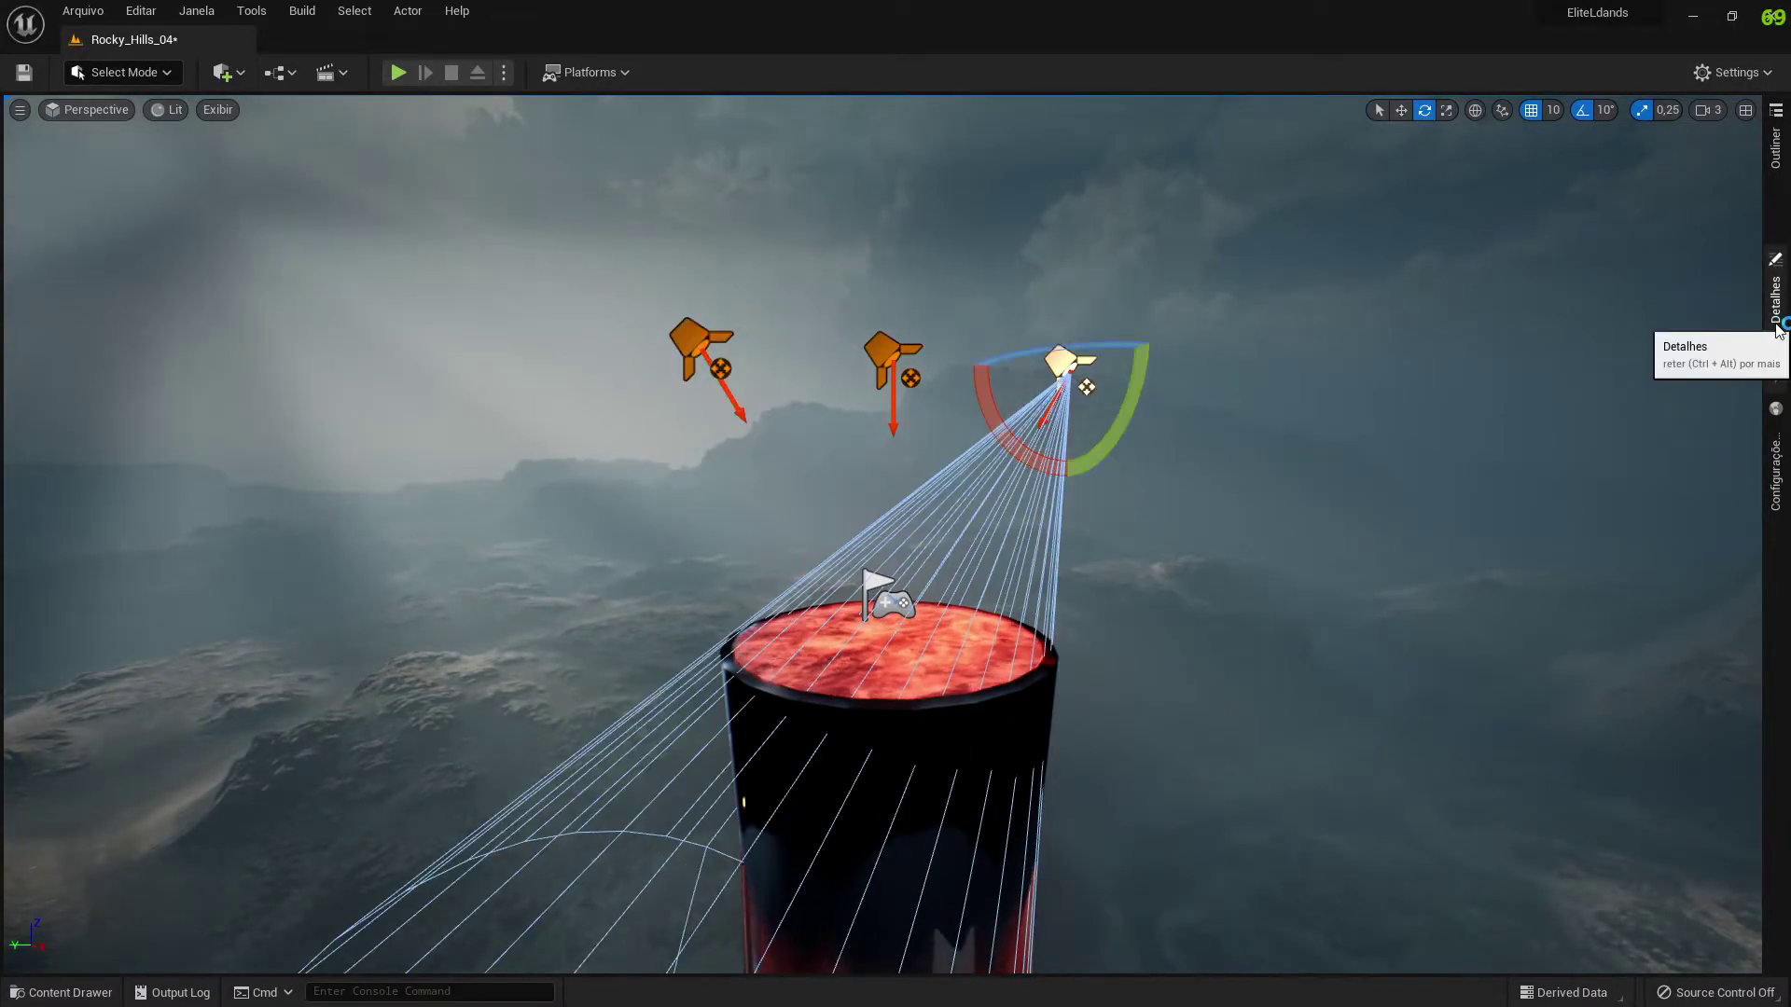
click(1775, 308)
click(1775, 326)
click(1775, 317)
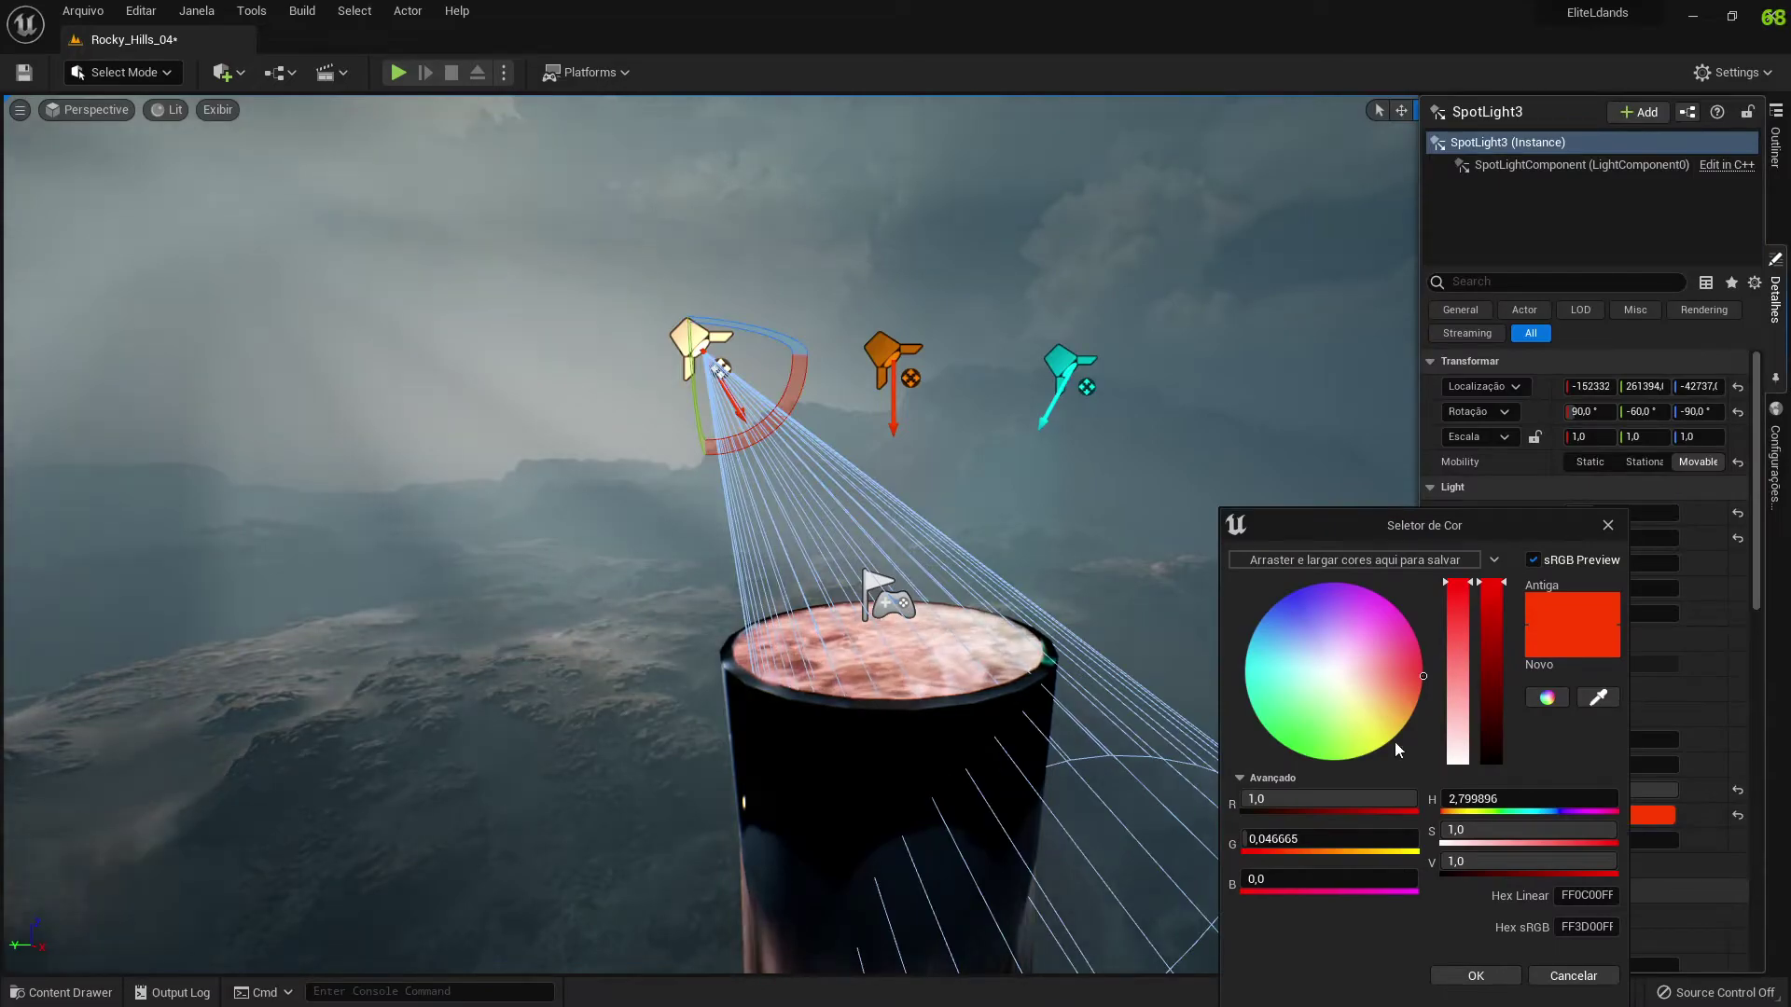
click(1282, 744)
click(1473, 974)
- Select all three spotlights and uncheck Rendering > Visível so they are hidden
ctrl+click(890, 359)
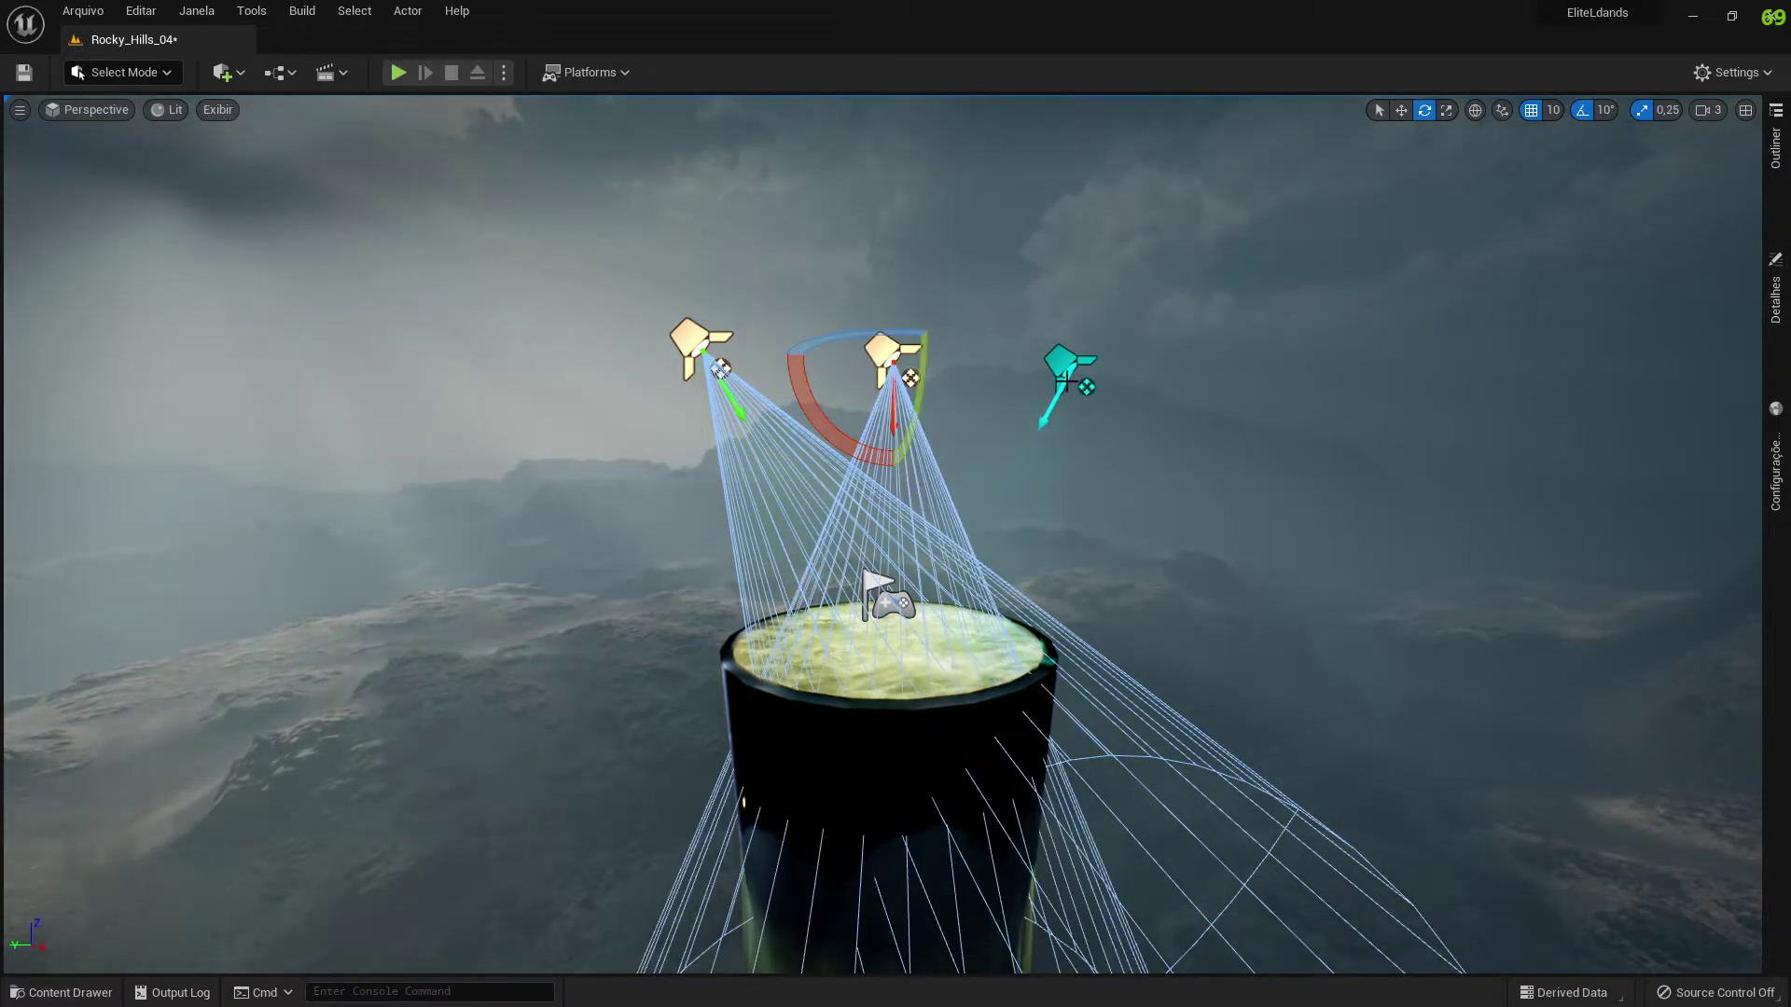
ctrl+click(1068, 364)
click(1774, 299)
scroll(1759, 452, down, 1)
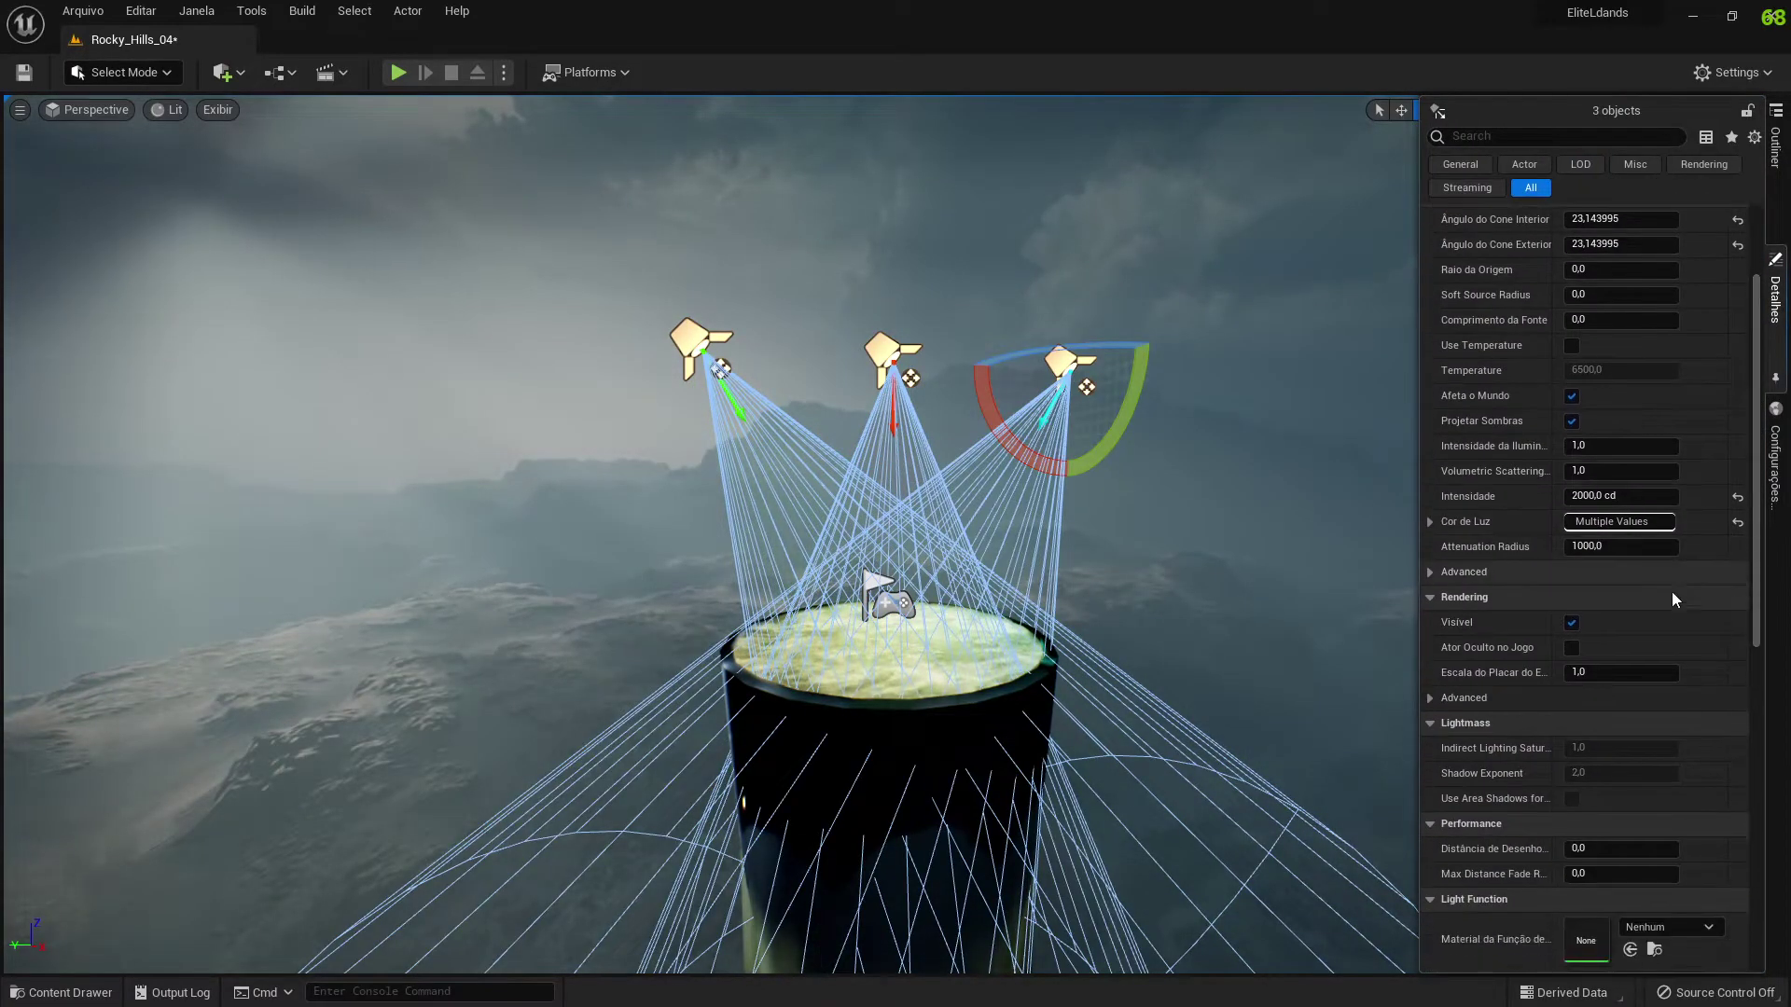
click(1571, 623)
click(1573, 627)
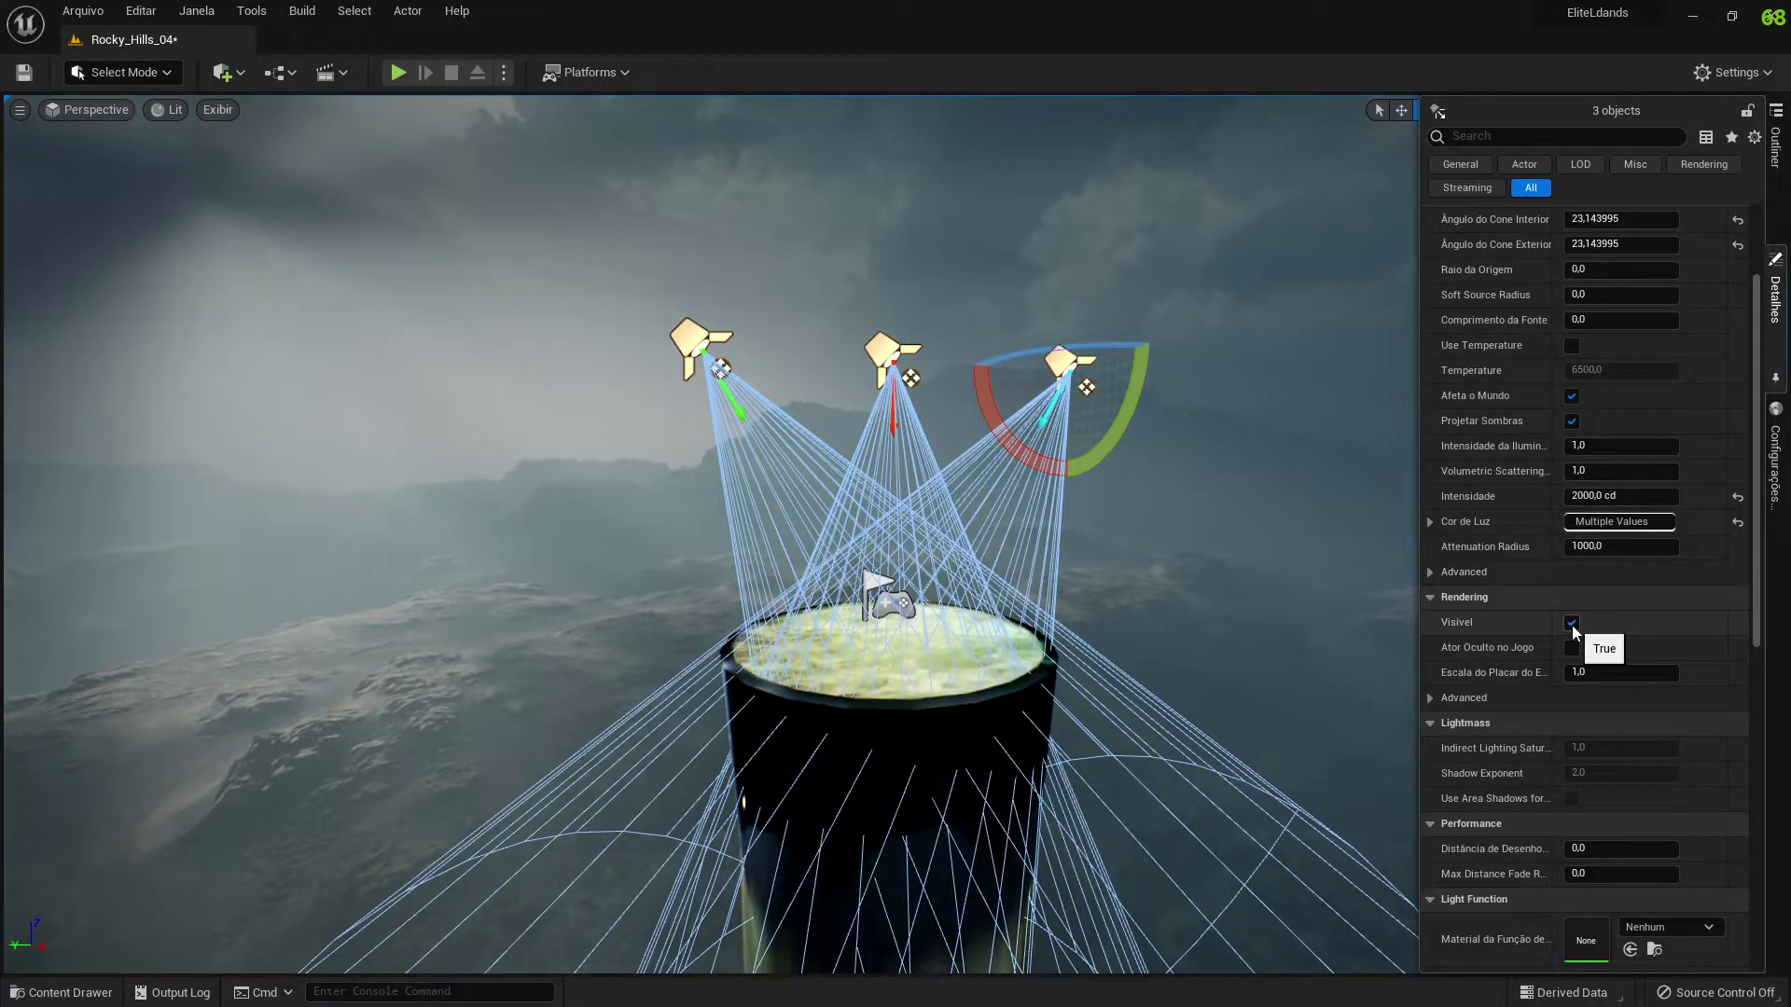
click(1572, 627)
click(1572, 627)
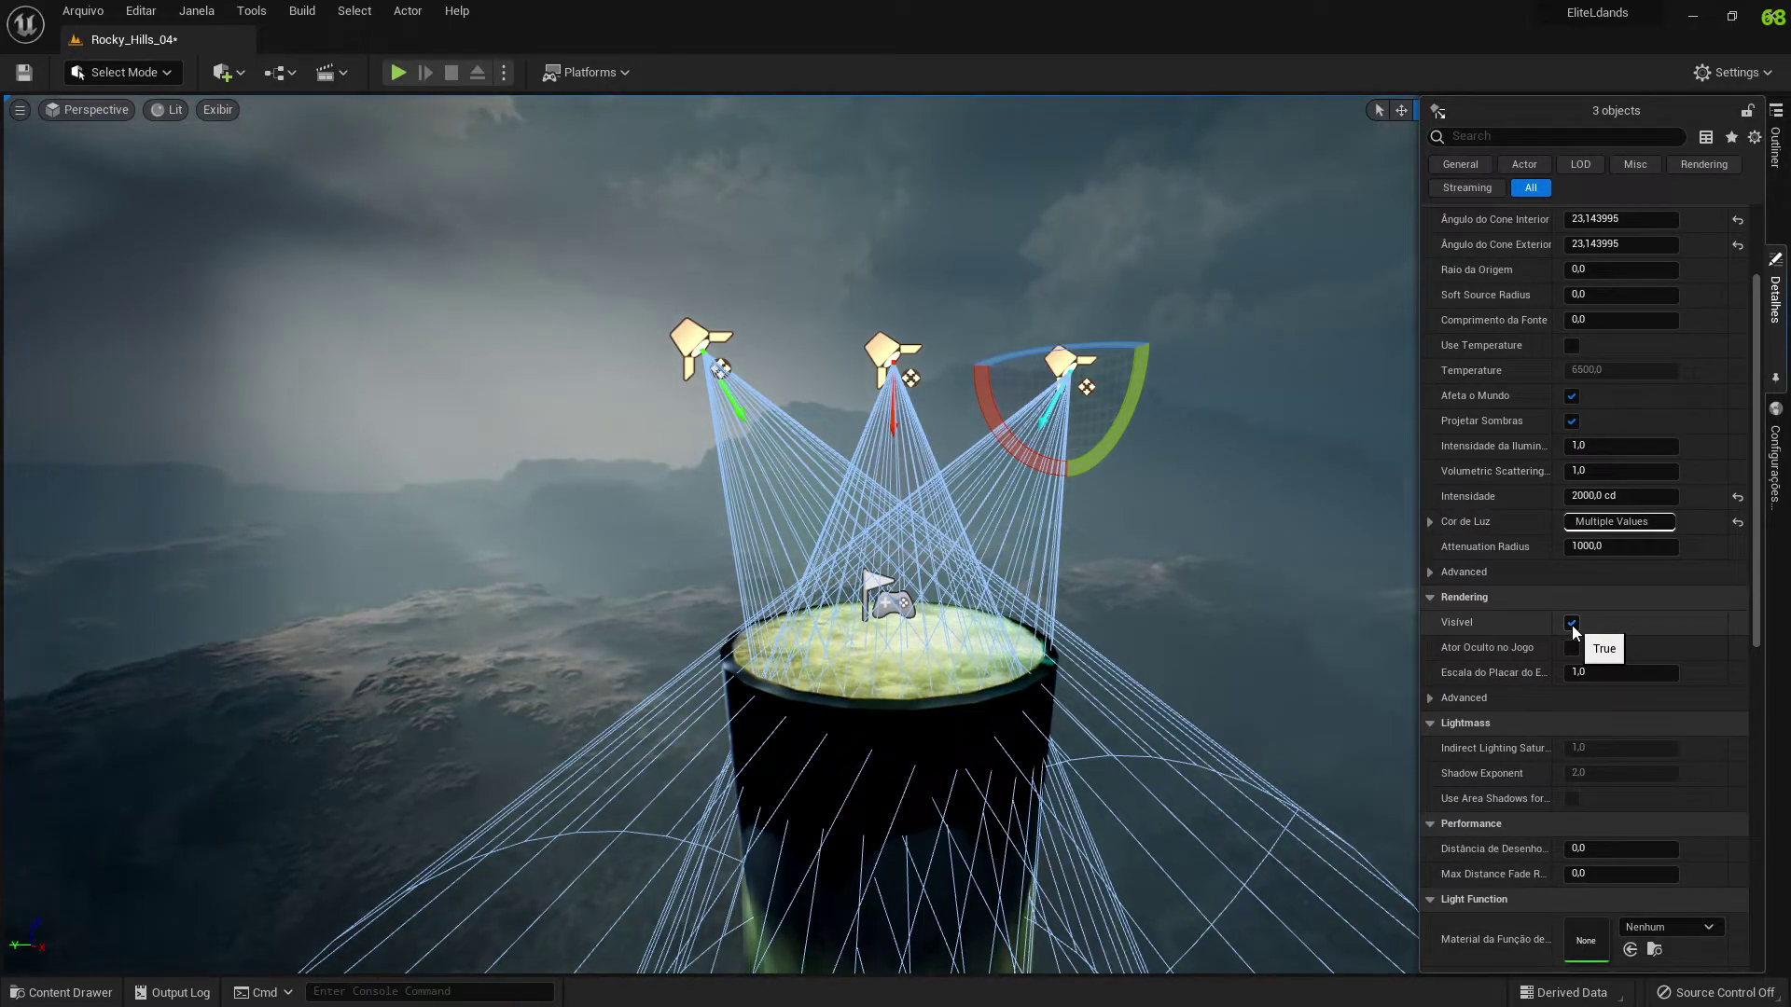
click(1572, 623)
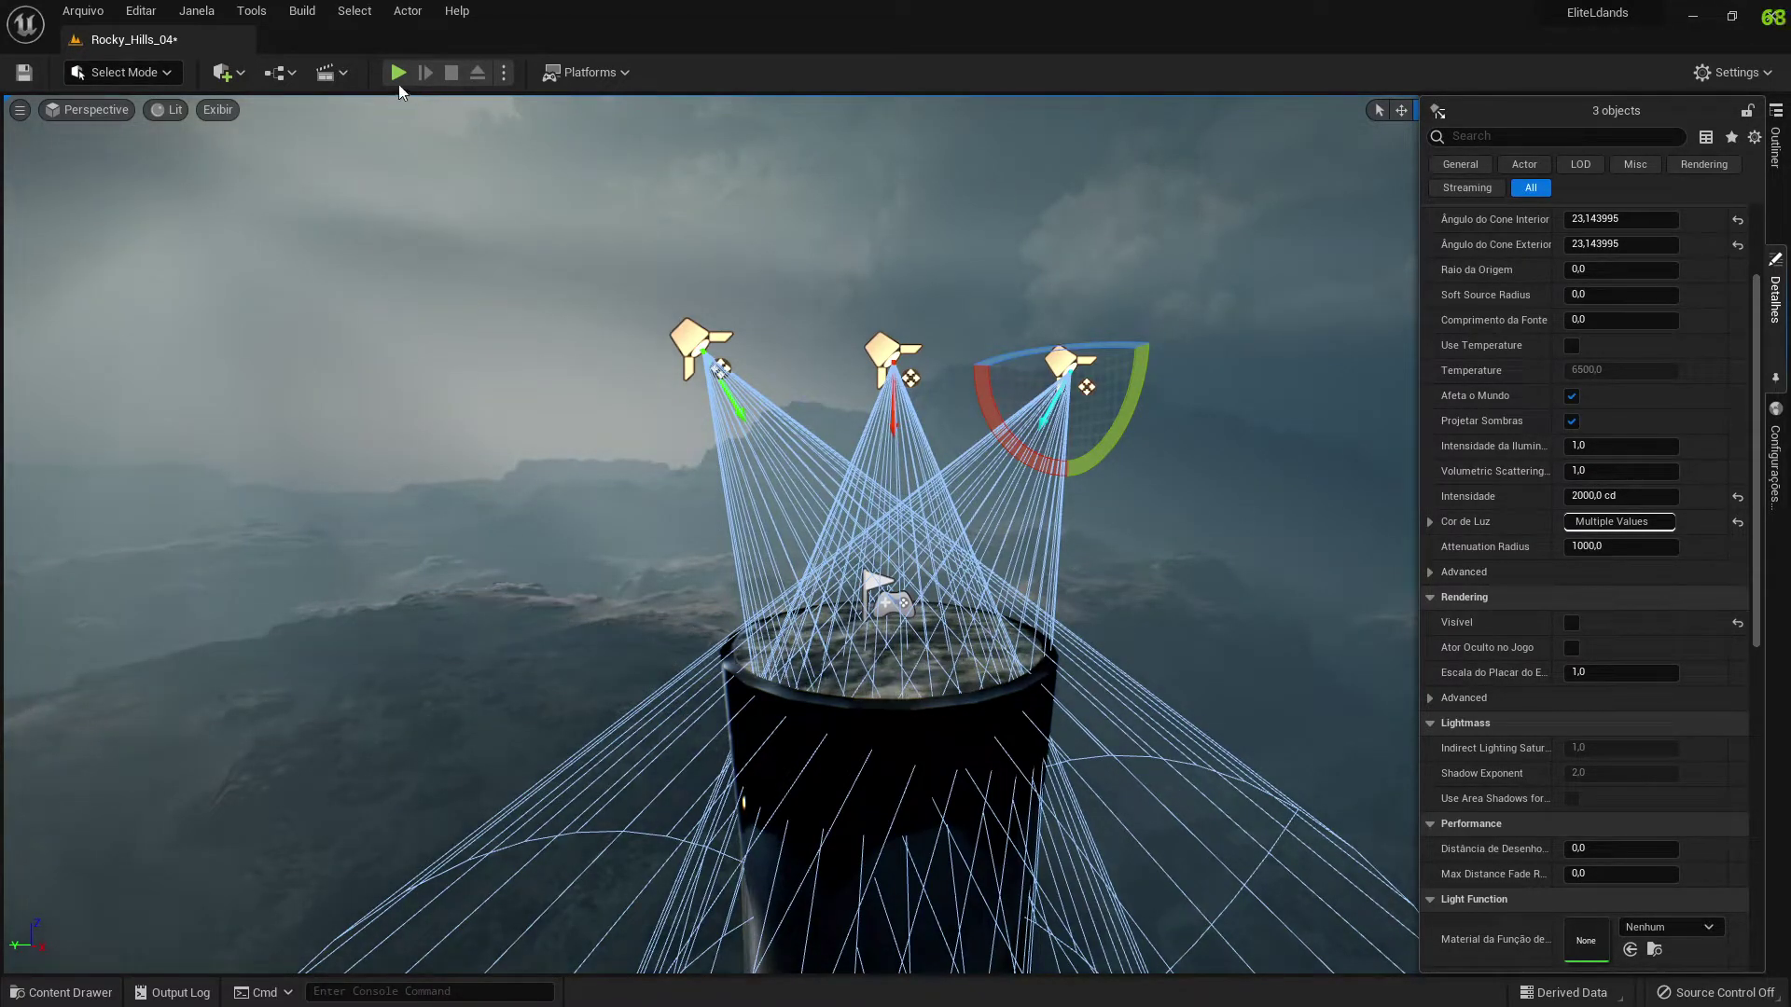
click(293, 74)
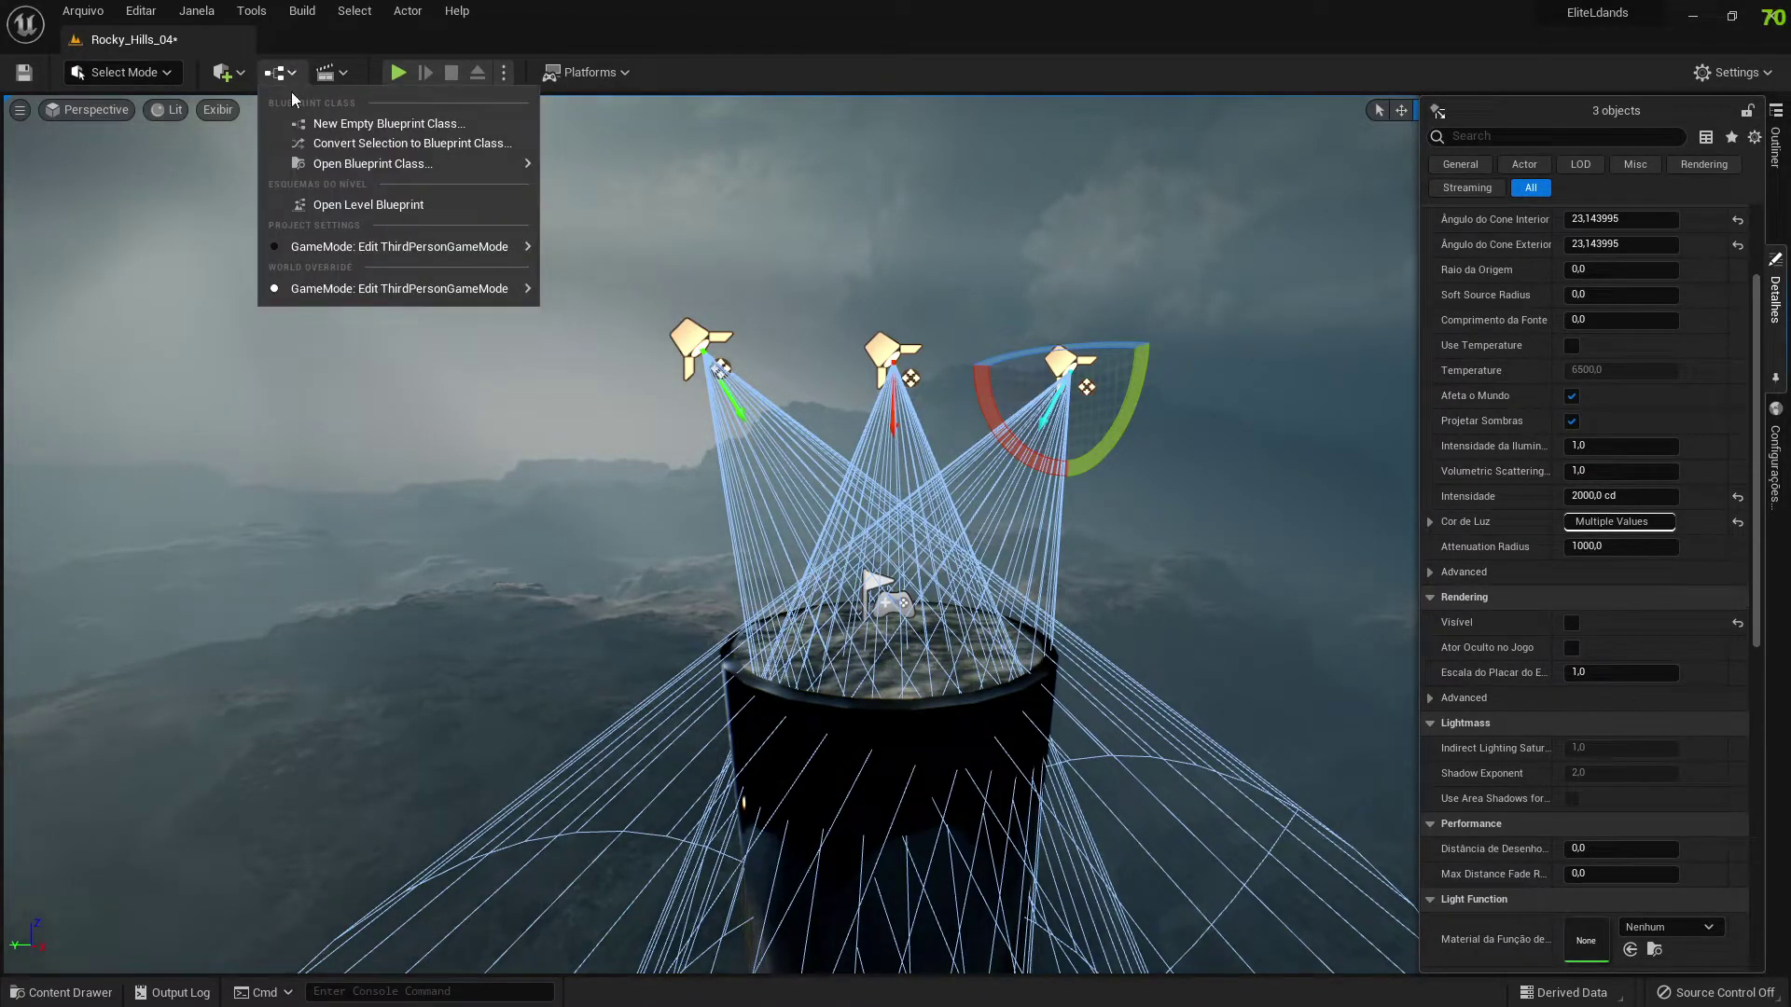
- Open the Level Blueprint and create references to SpotLight3, SpotLight and SpotLight2
click(441, 207)
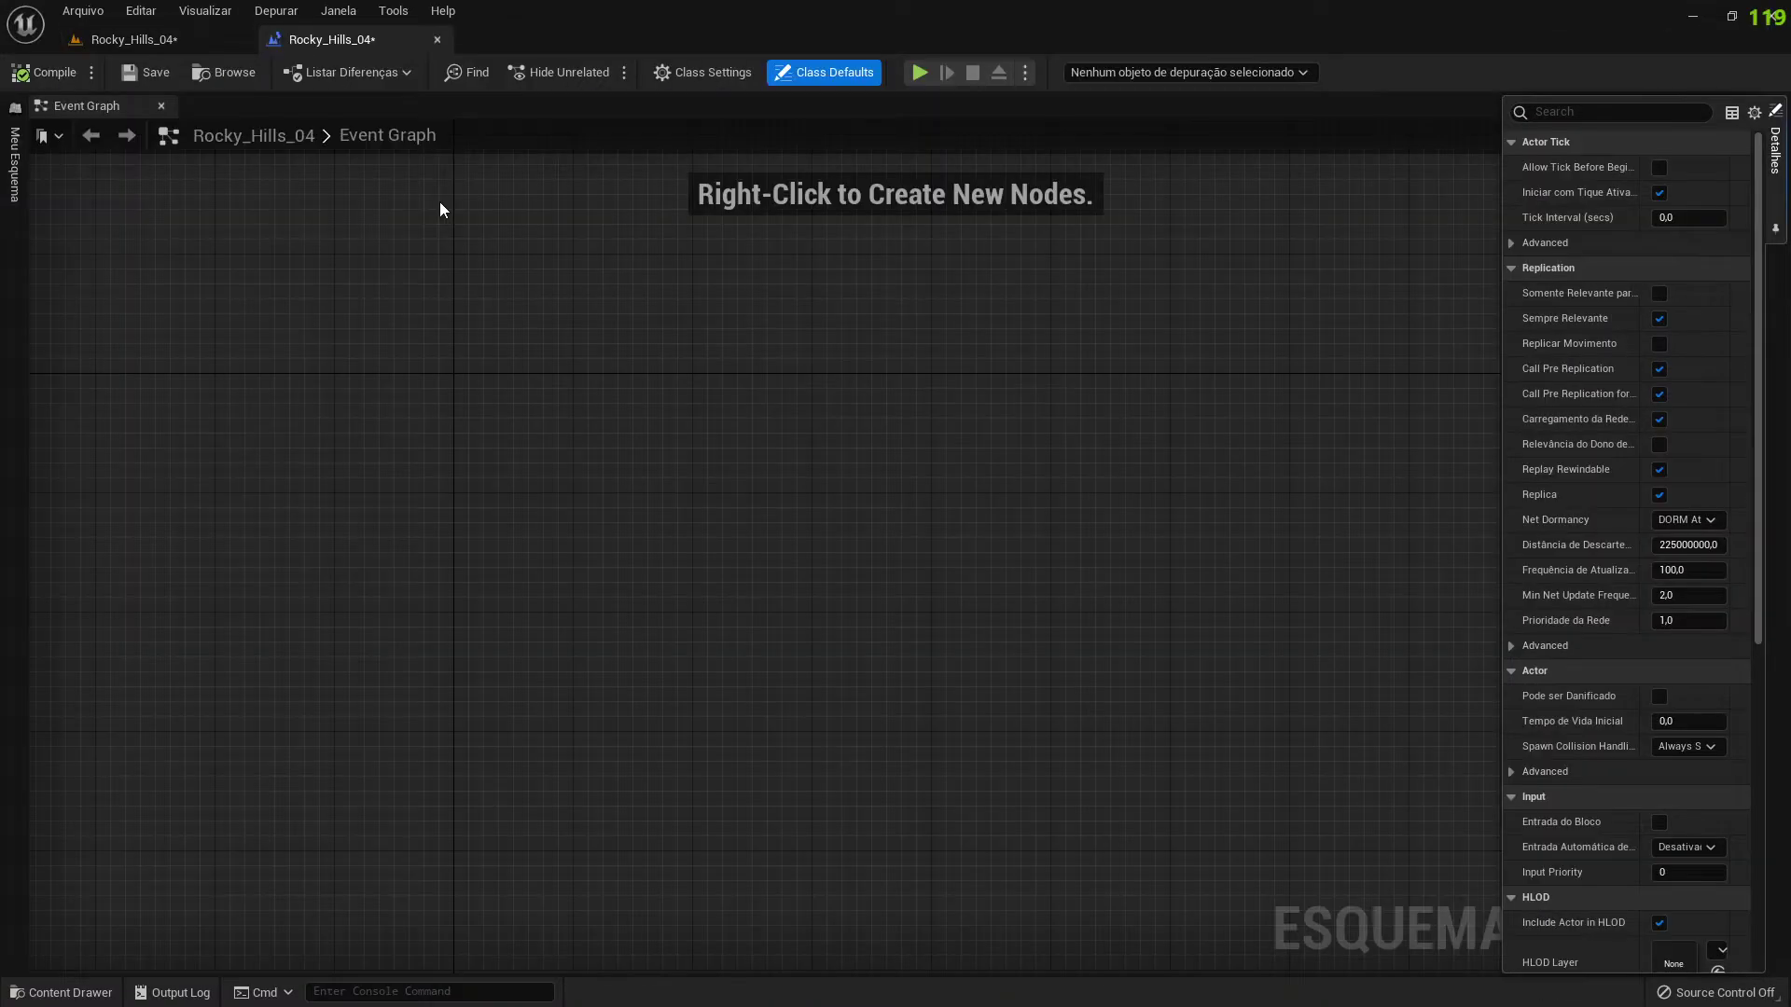
right_click(419, 643)
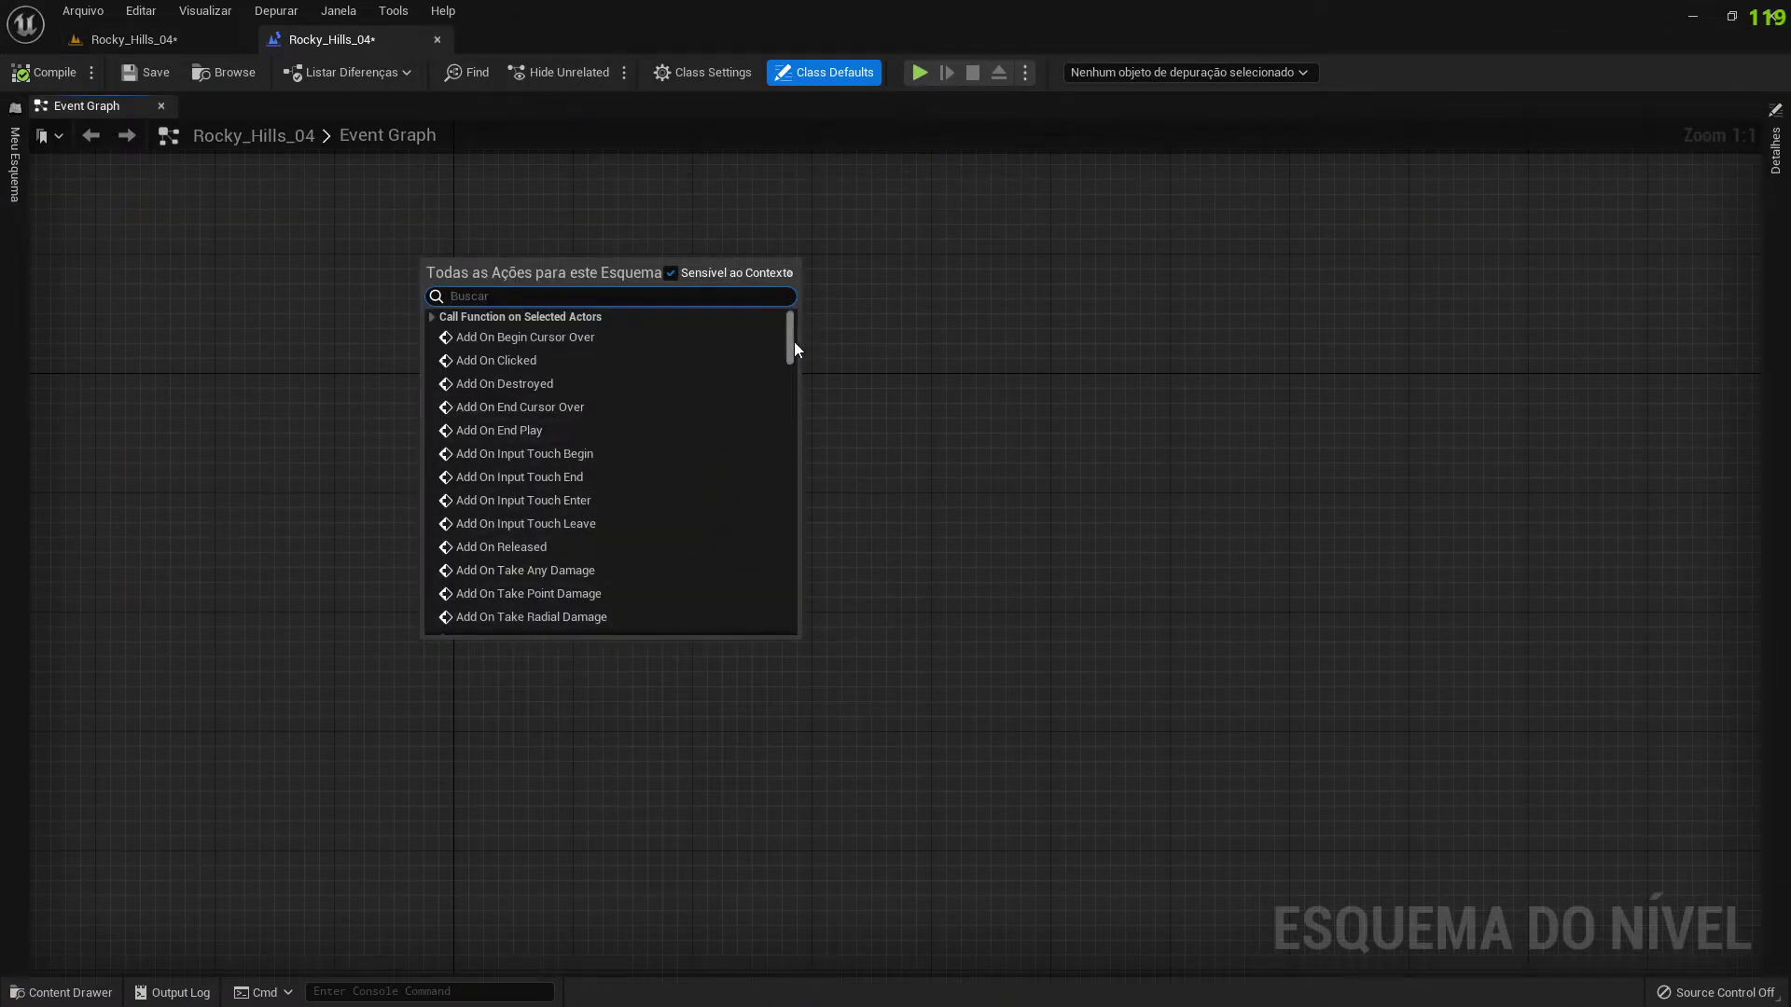
drag(792, 342, 791, 356)
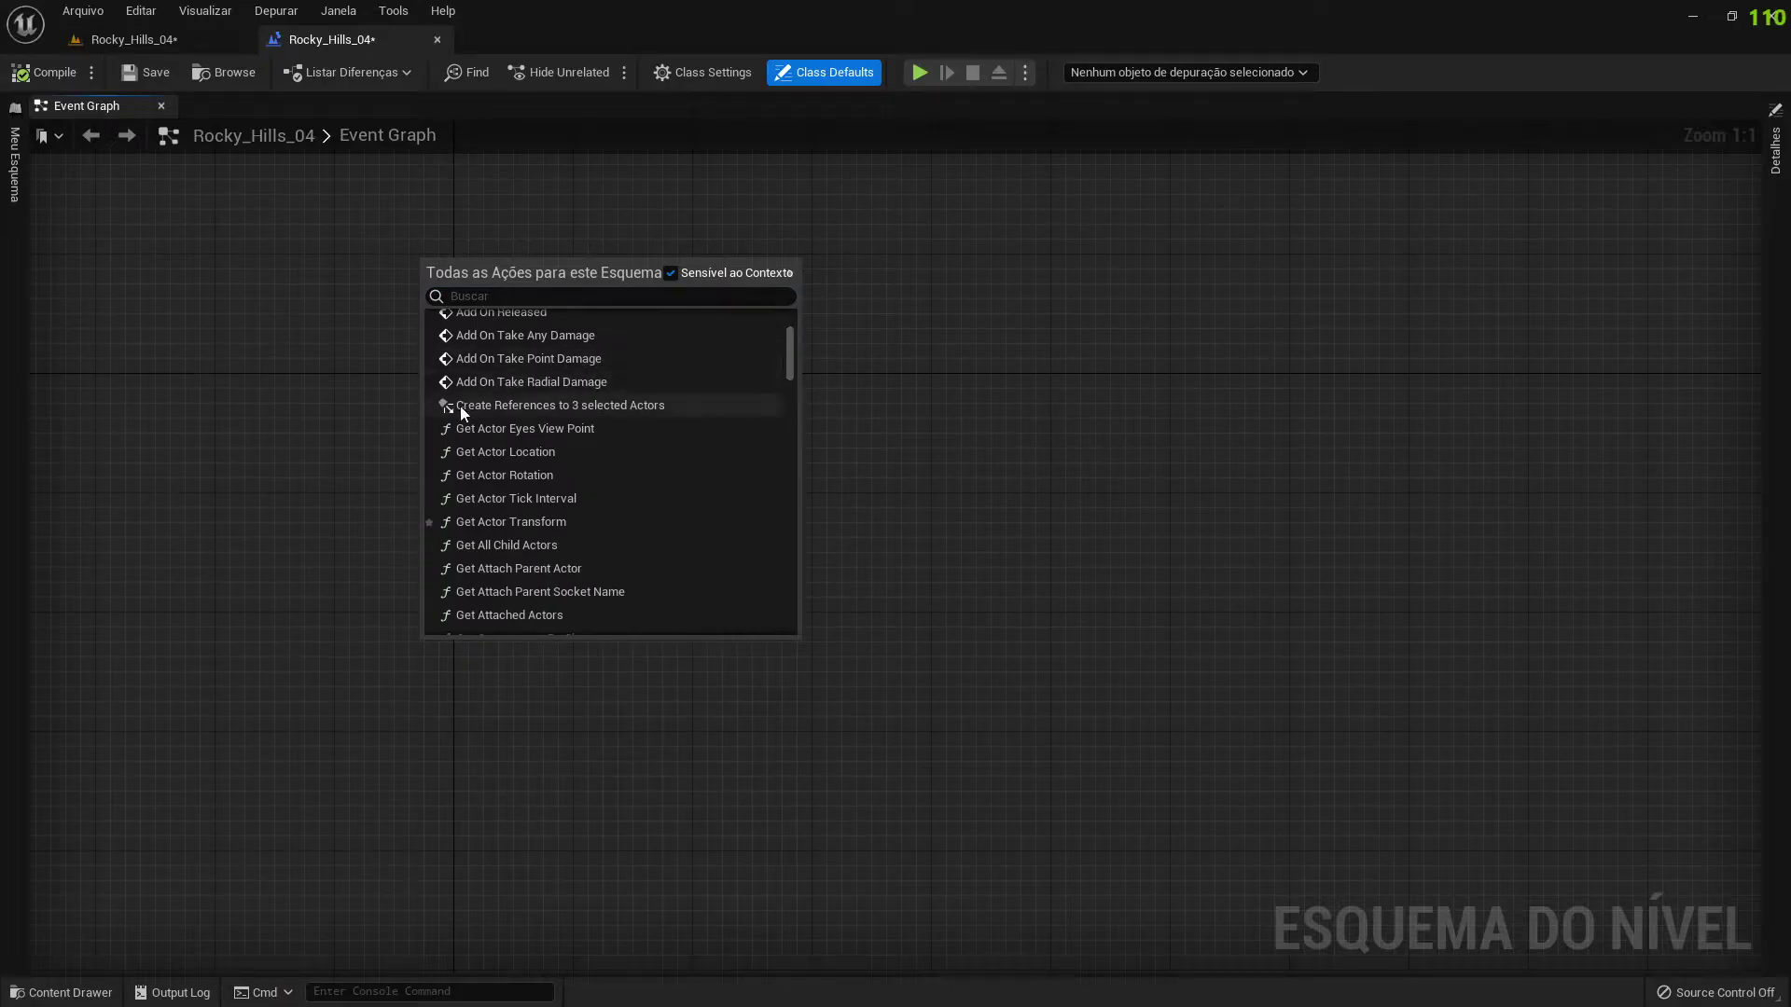
click(627, 410)
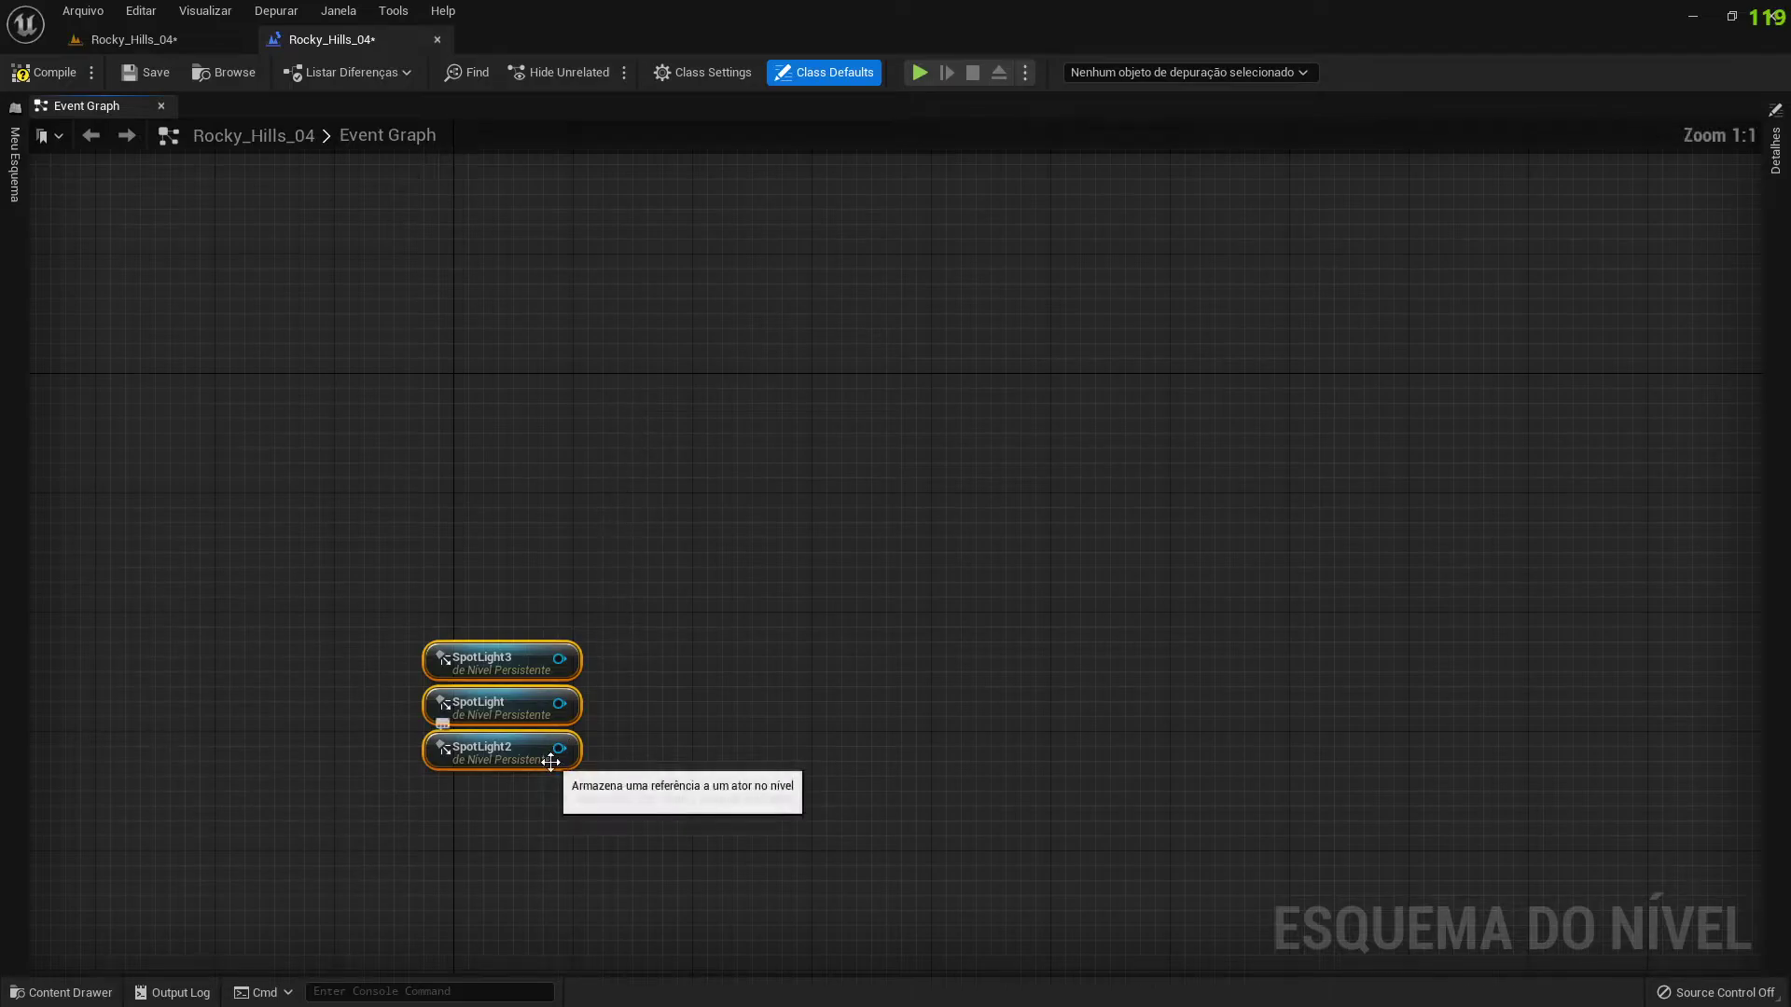
right_drag(630, 772, 506, 610)
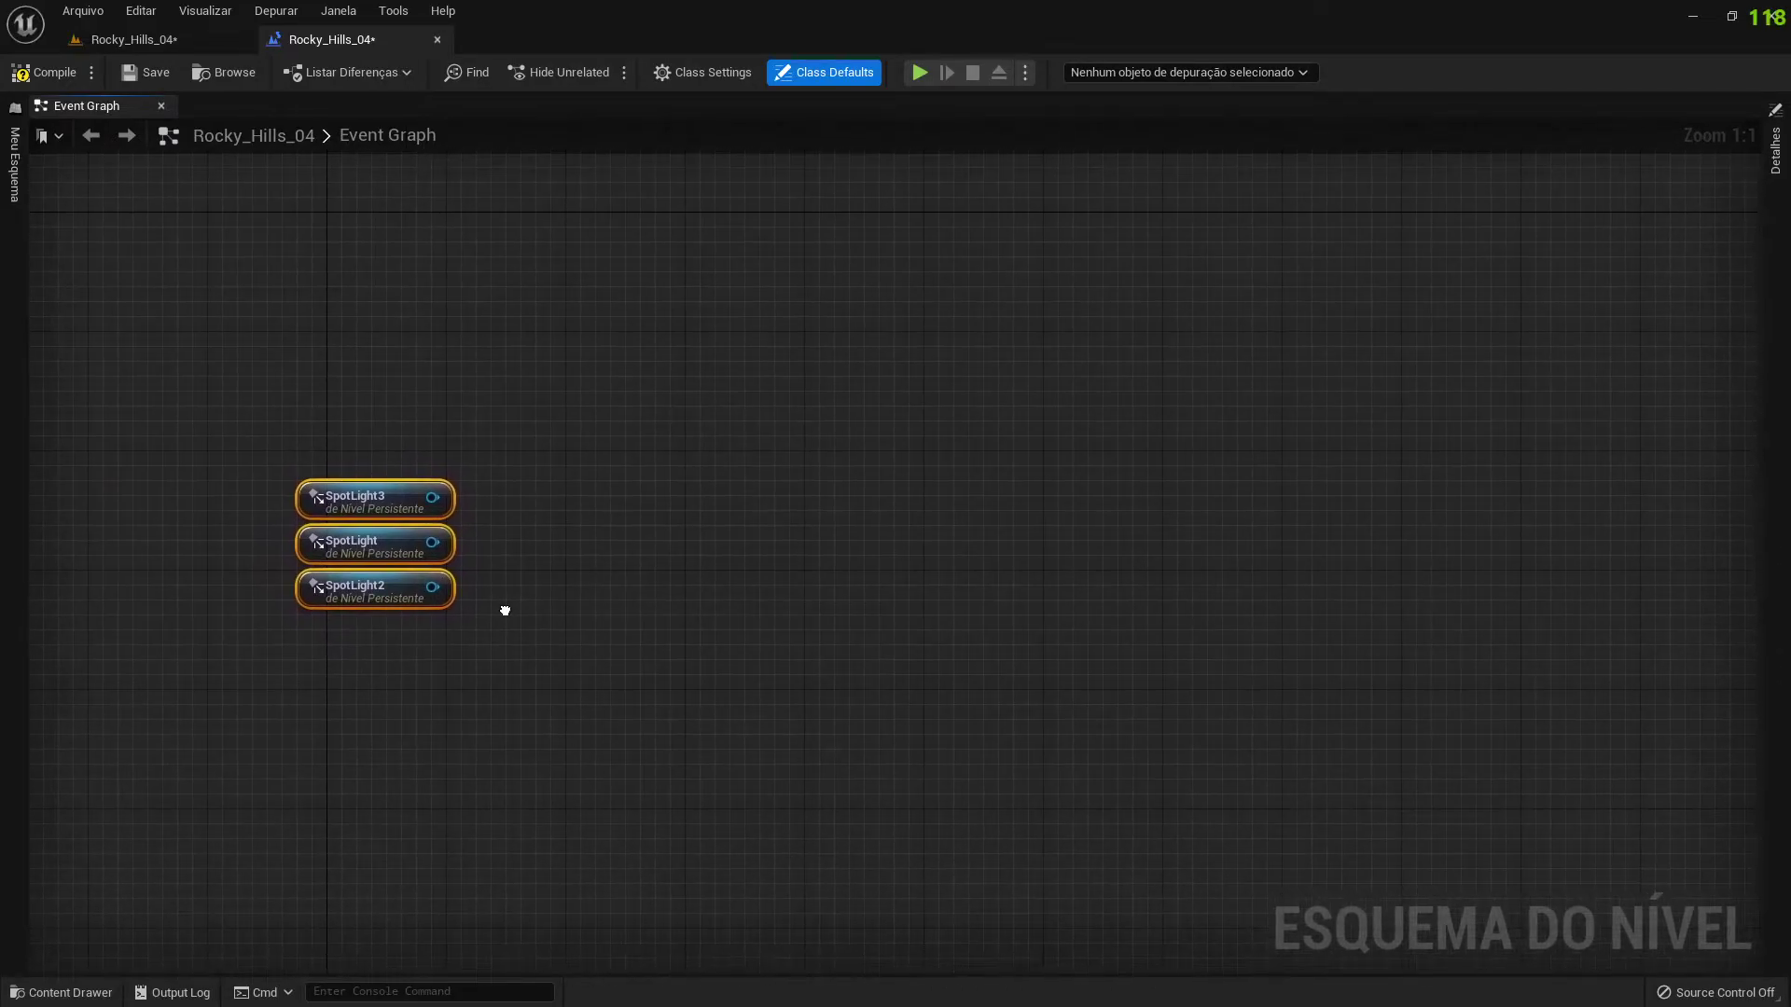
click(505, 611)
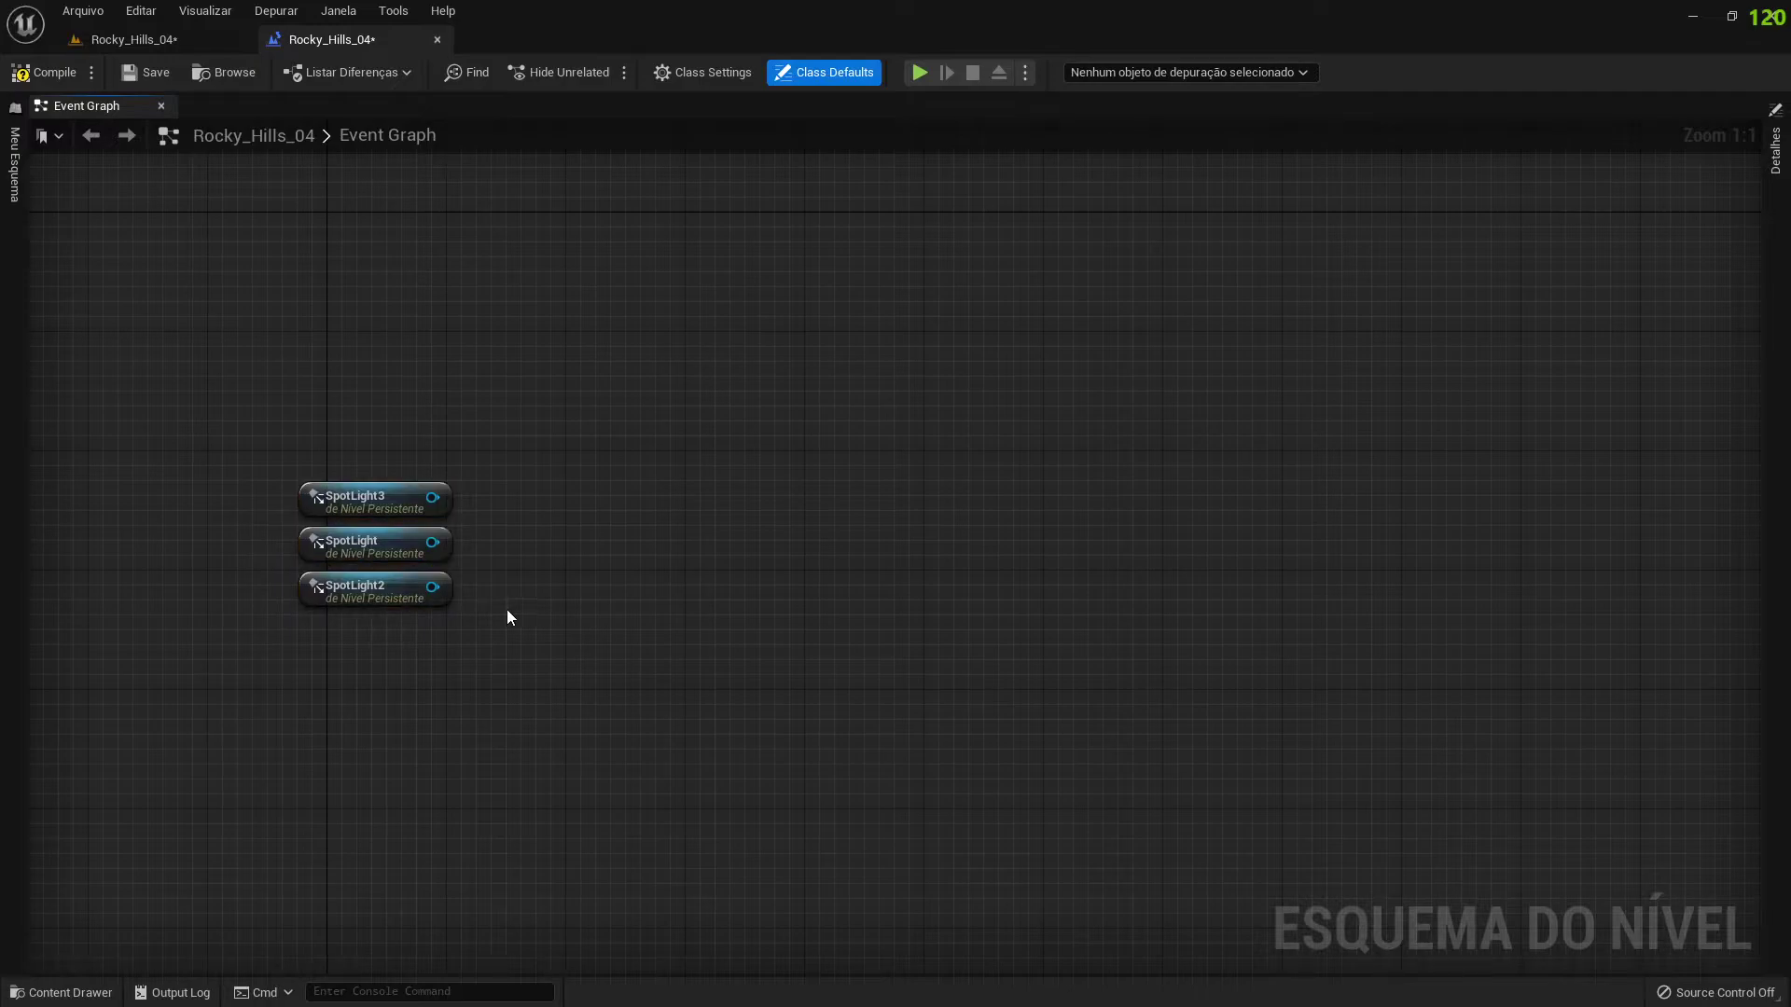
drag(432, 497, 732, 460)
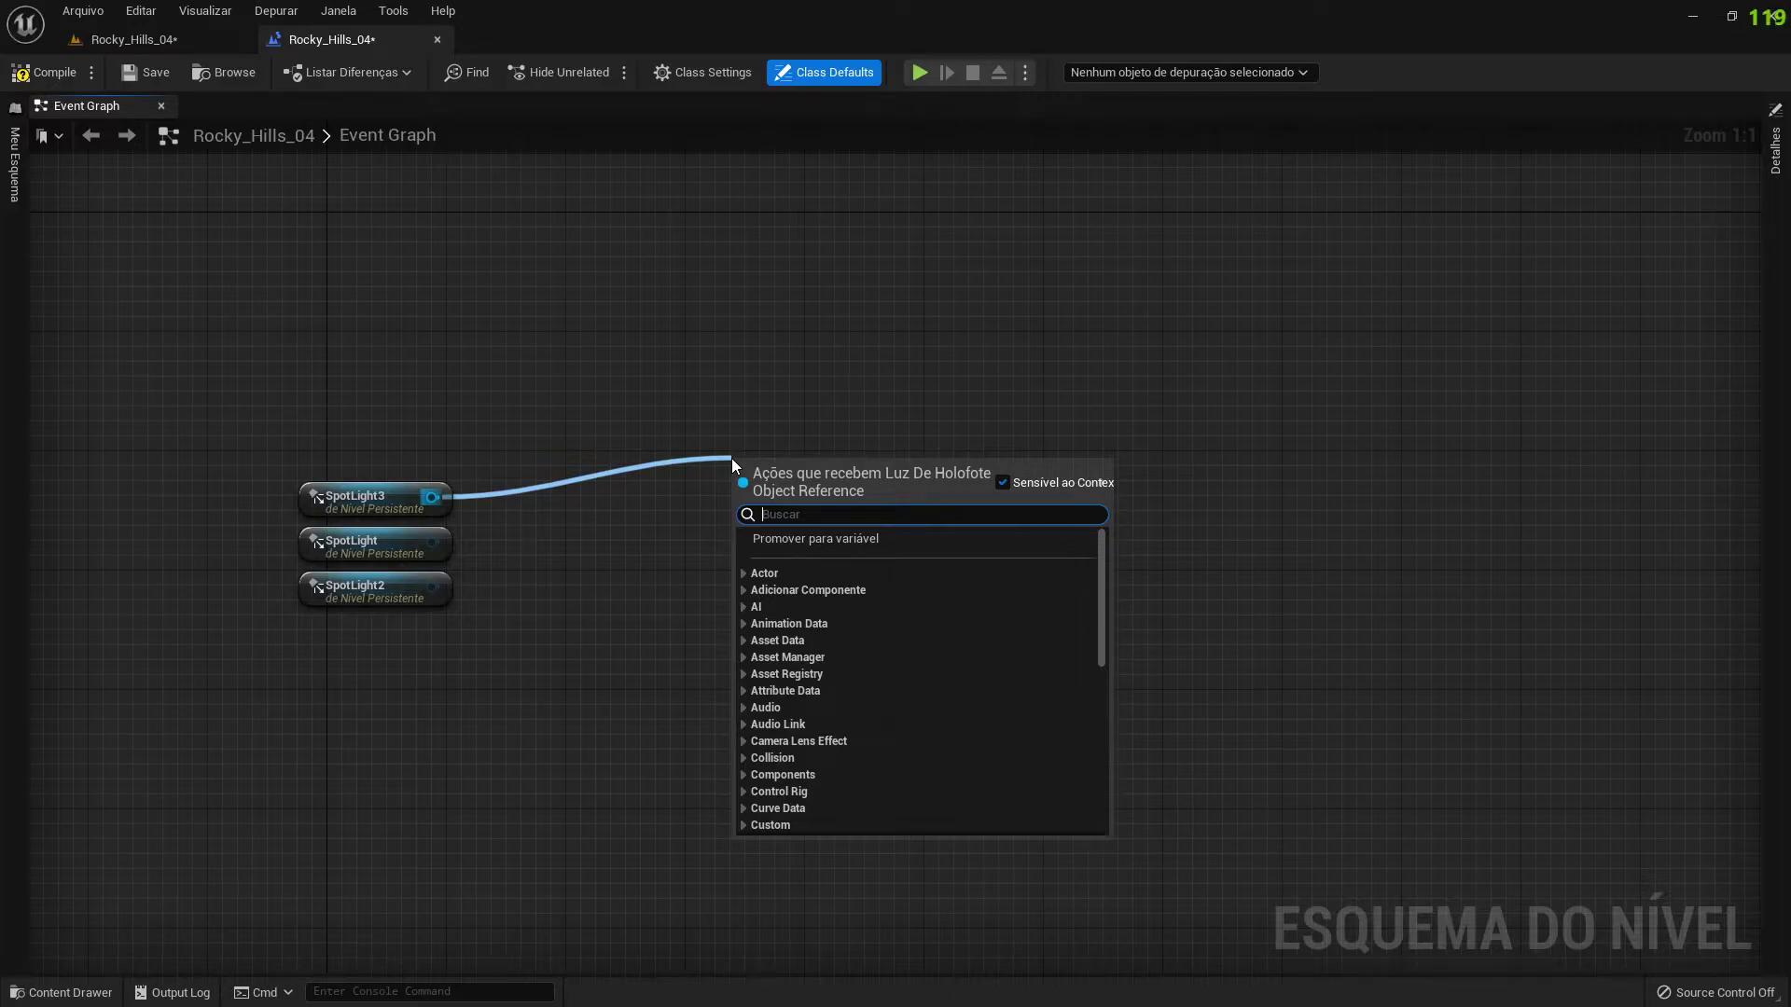
- Add an Alternar Visibilidade node from SpotLight3 and link SpotLight and SpotLight2 root components to its Alvo
text(alter)
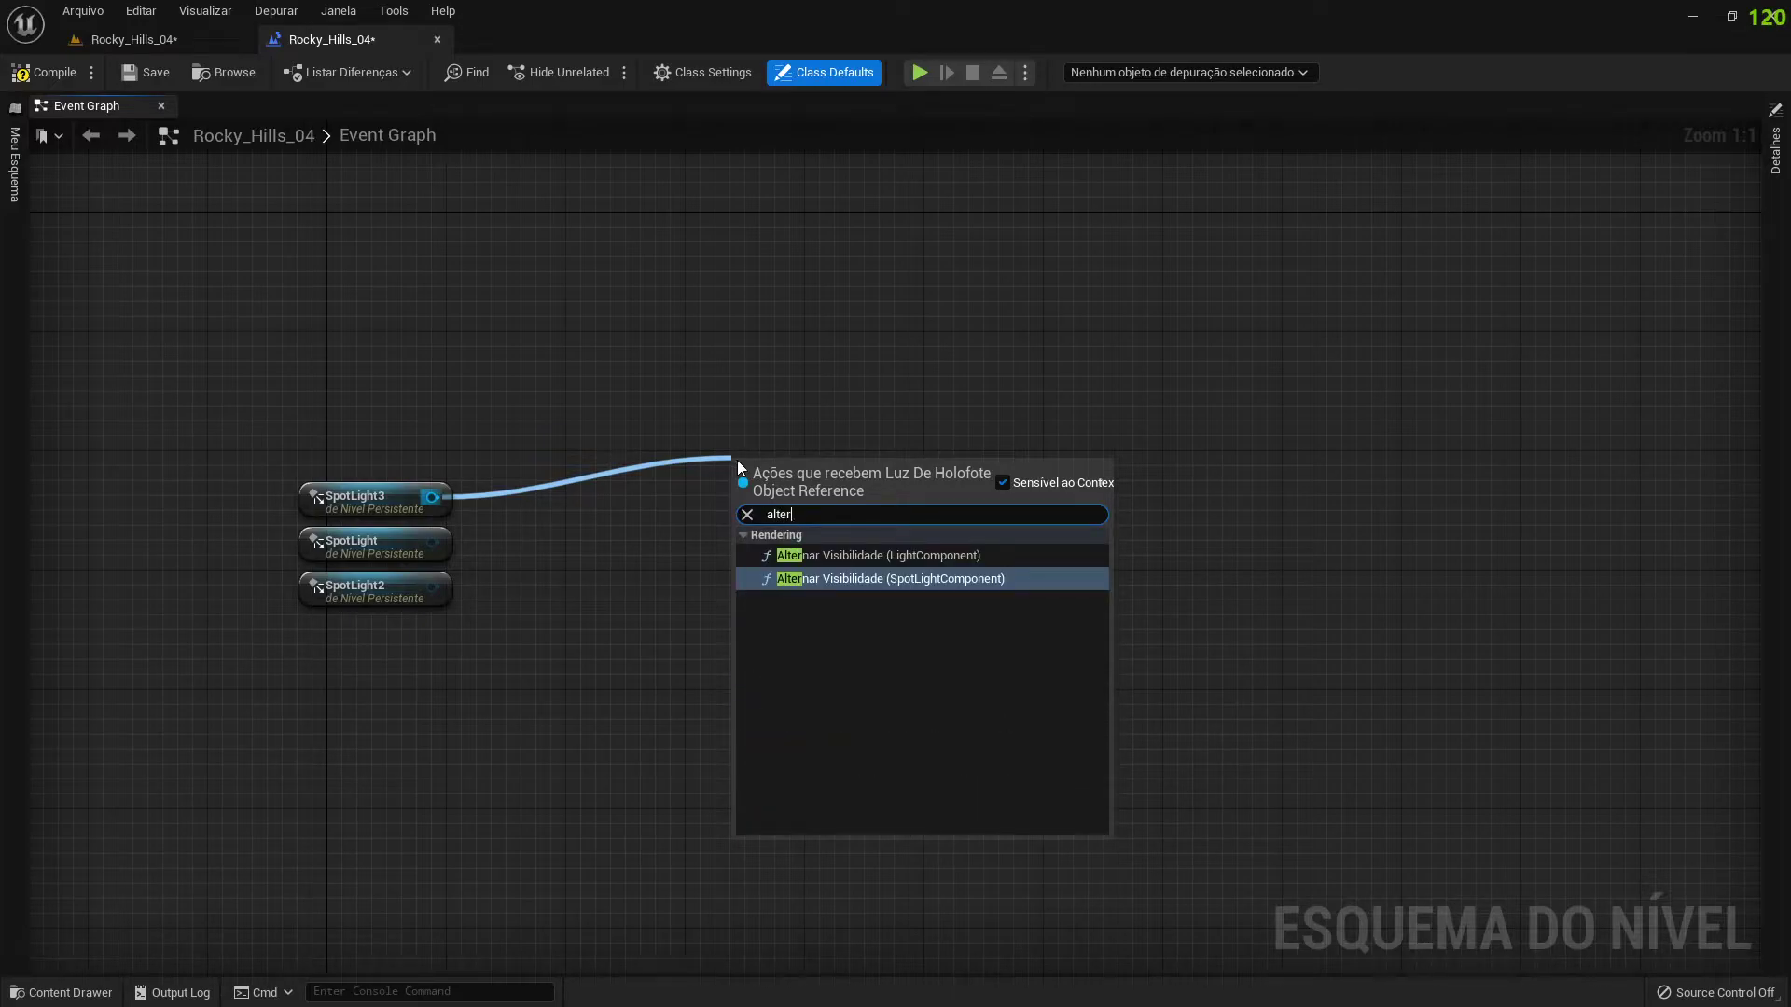
click(903, 556)
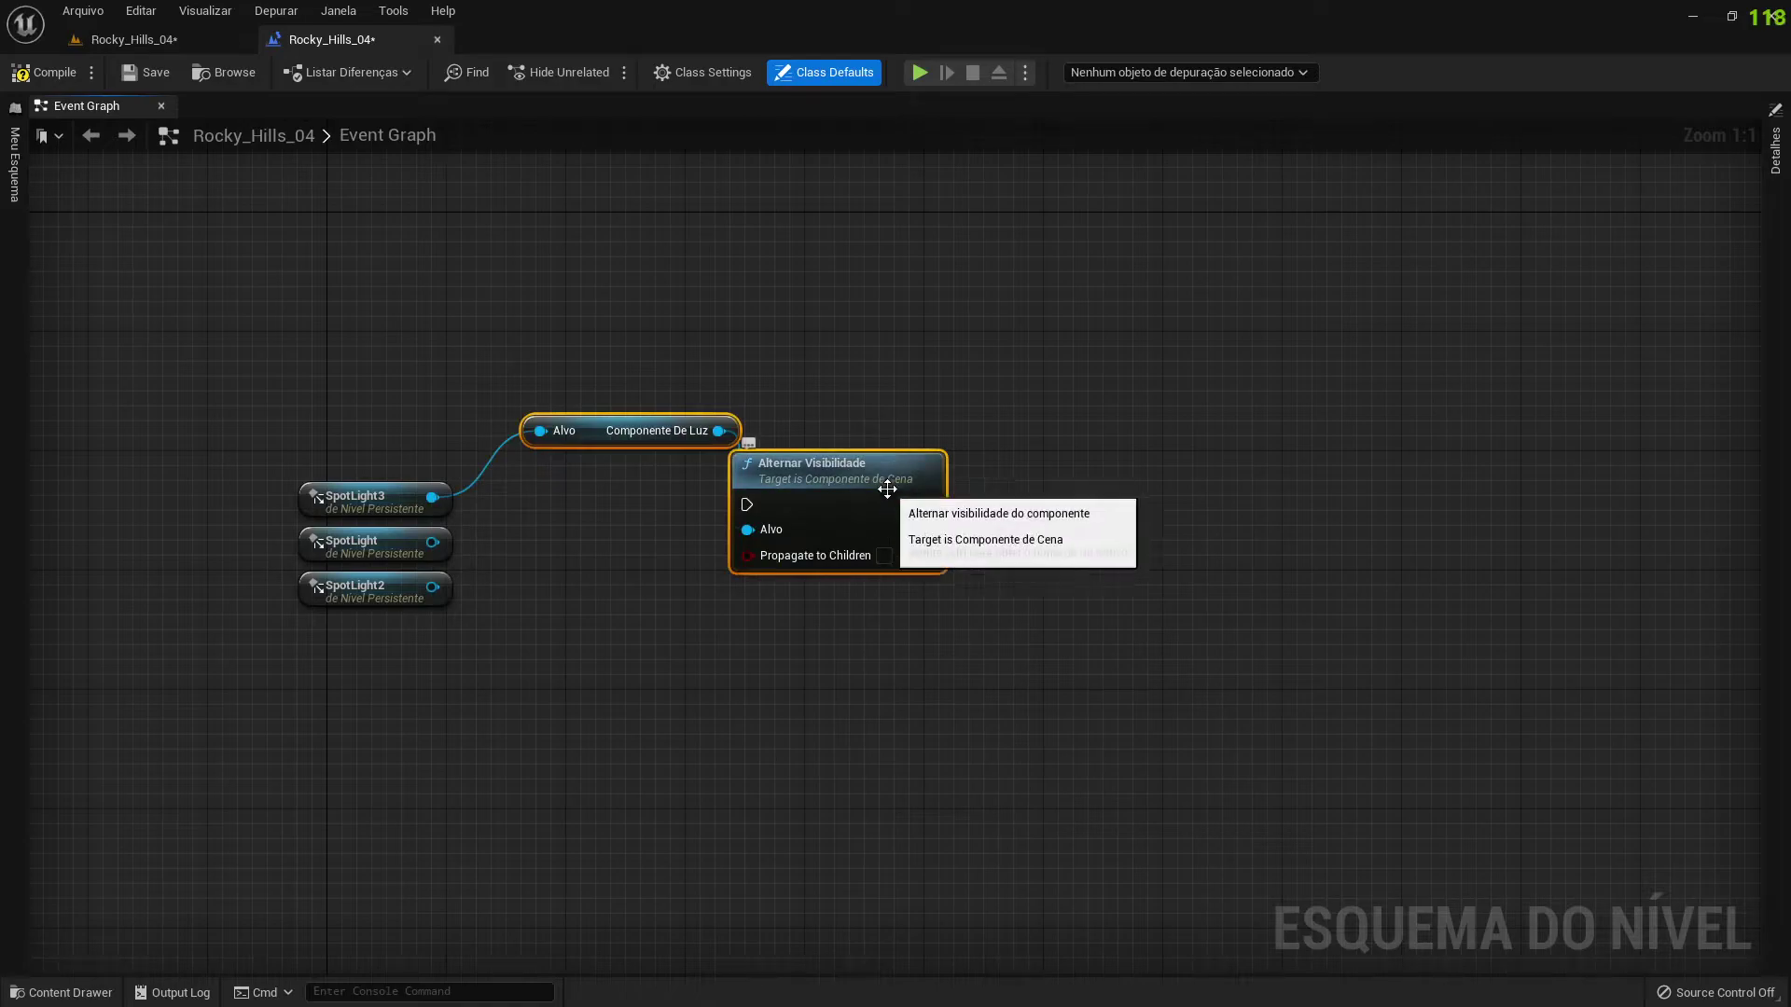
drag(894, 474, 865, 548)
drag(972, 440, 928, 440)
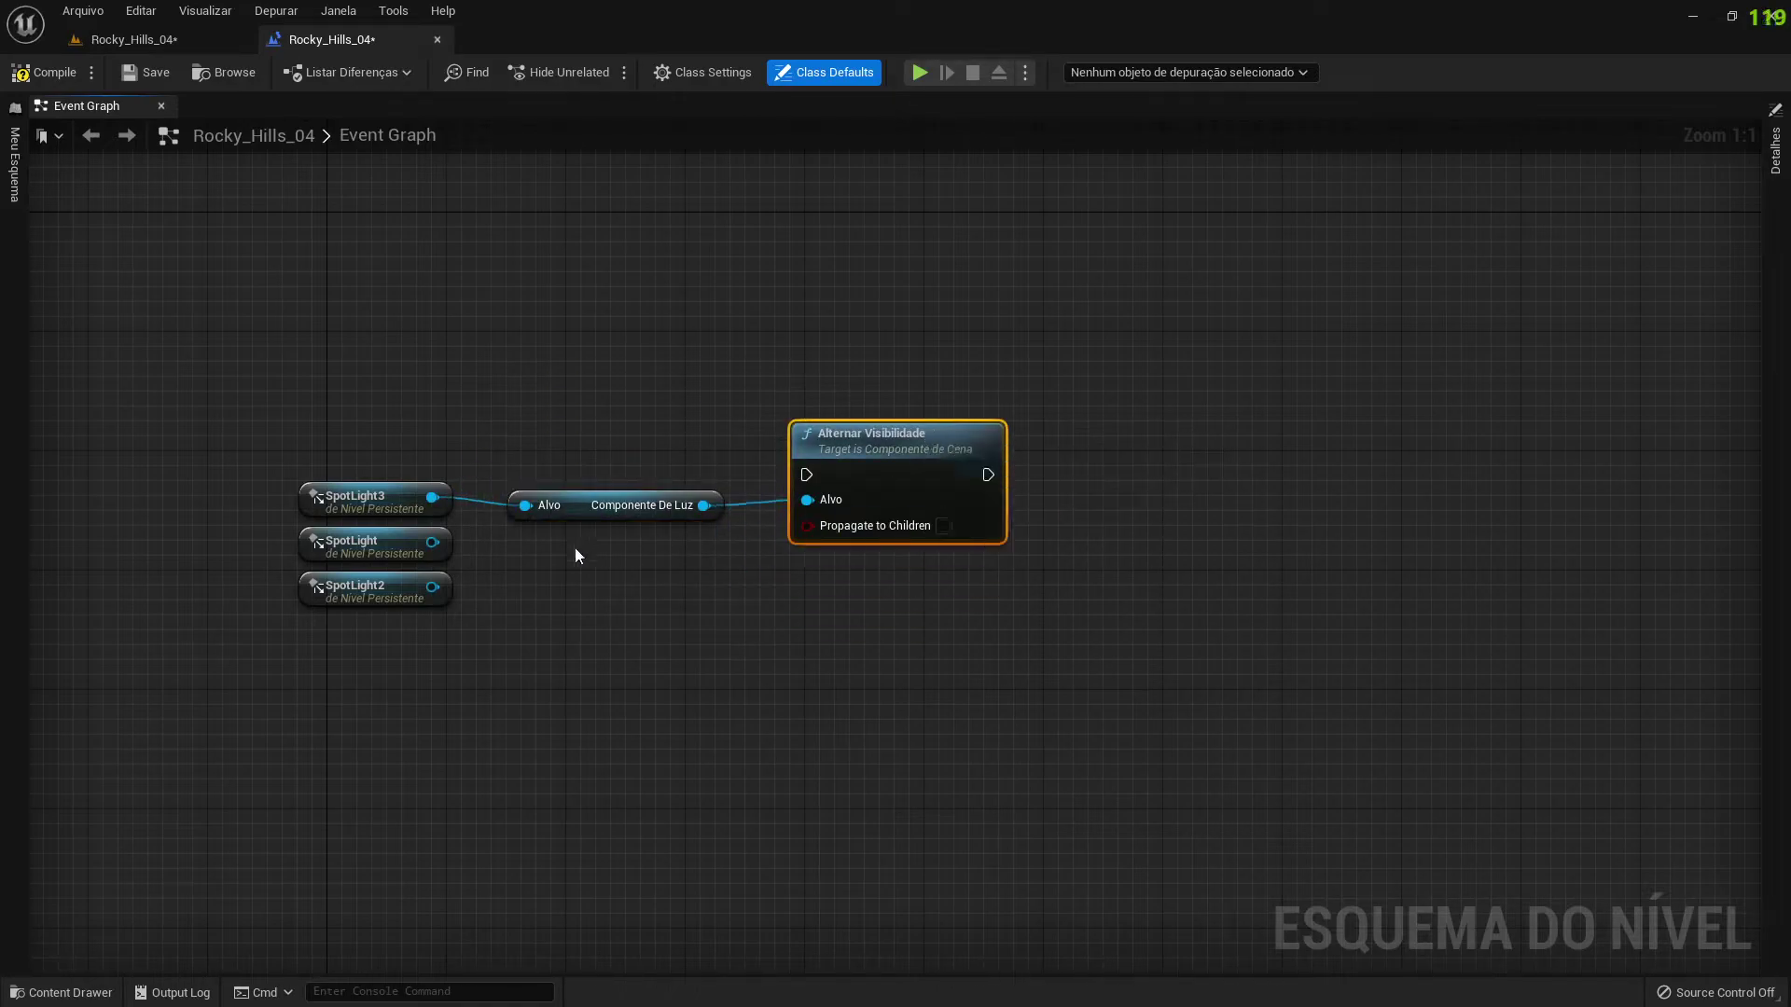
drag(432, 542, 808, 500)
mouse_move(432, 586)
mouse_down()
mouse_move(734, 504)
mouse_move(691, 579)
mouse_up()
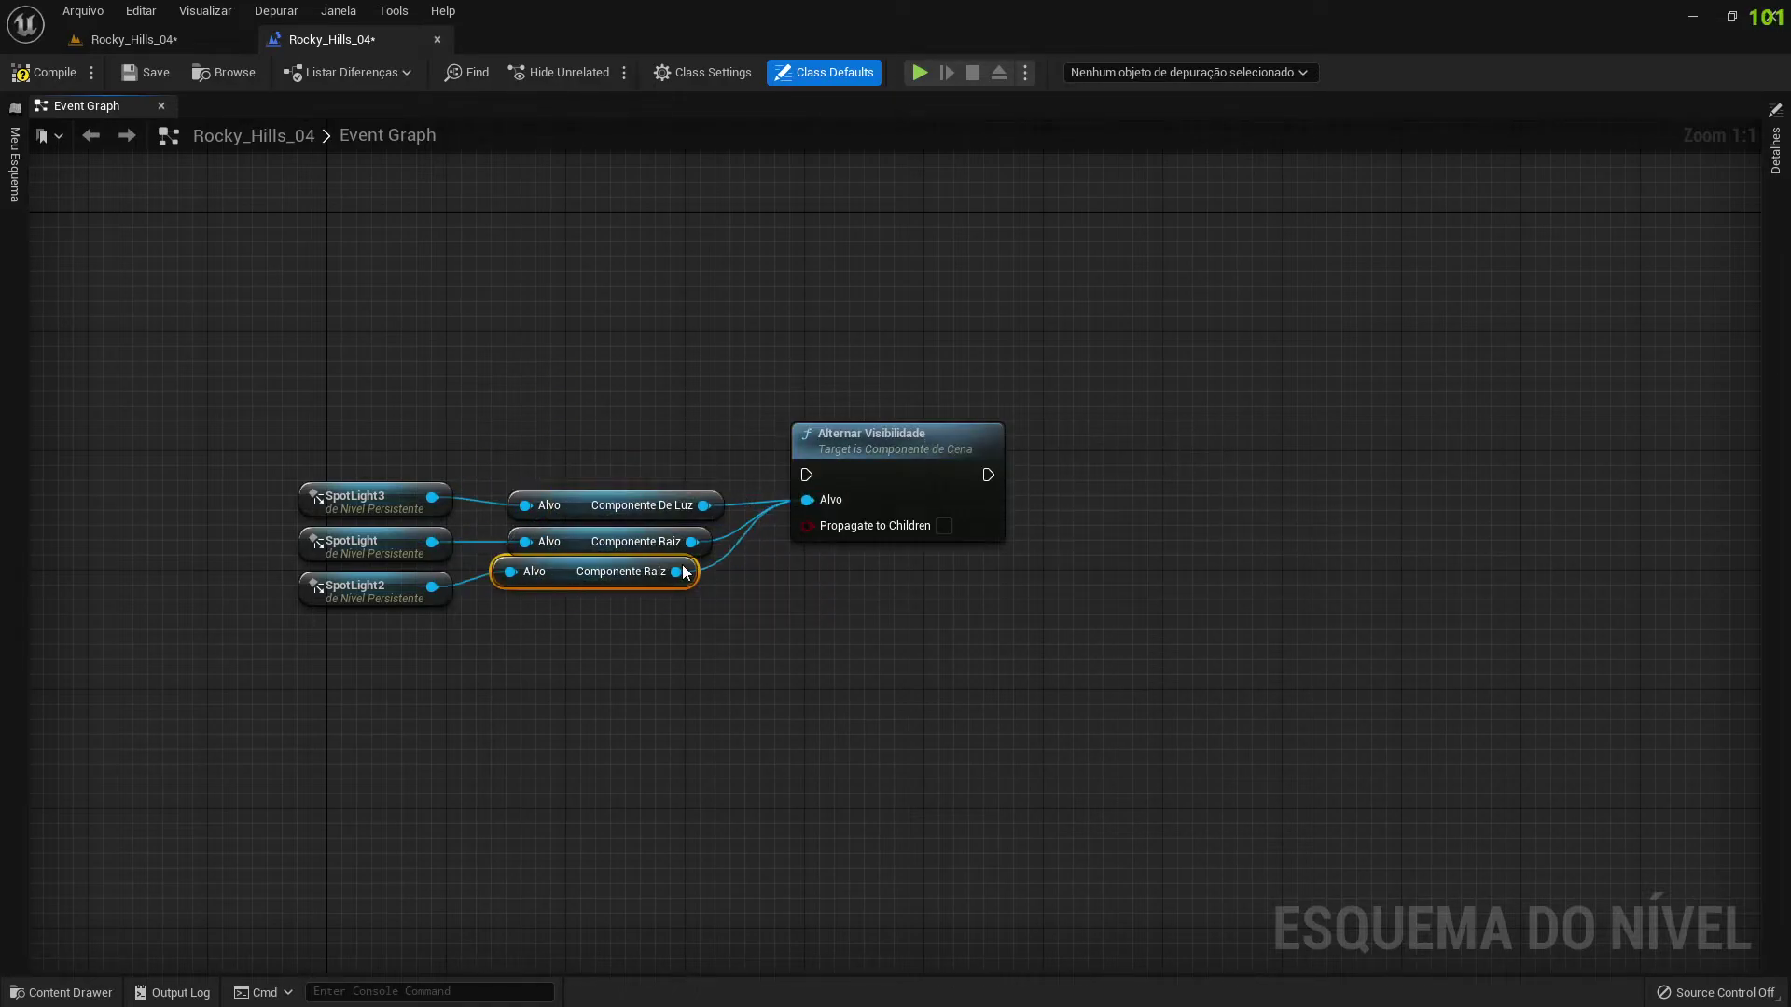
drag(944, 453, 959, 423)
click(1024, 553)
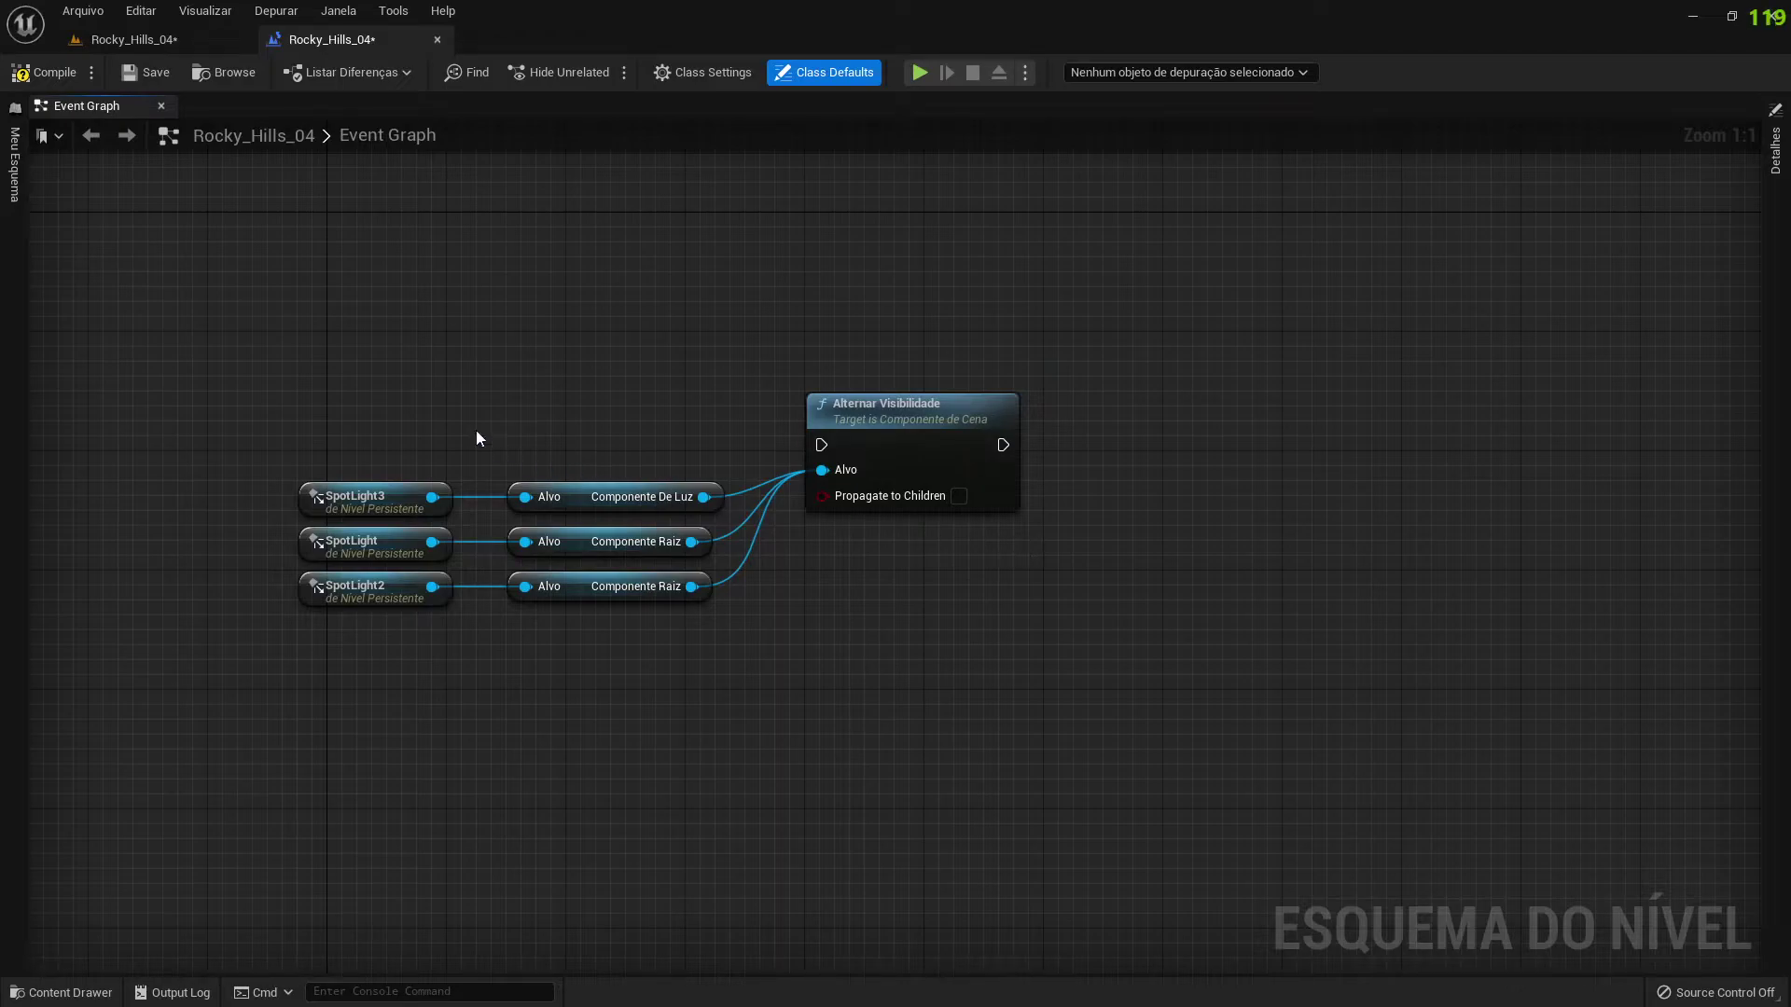
- Add an Evento BeginPlay node to the Event Graph
right_click(327, 332)
text(event)
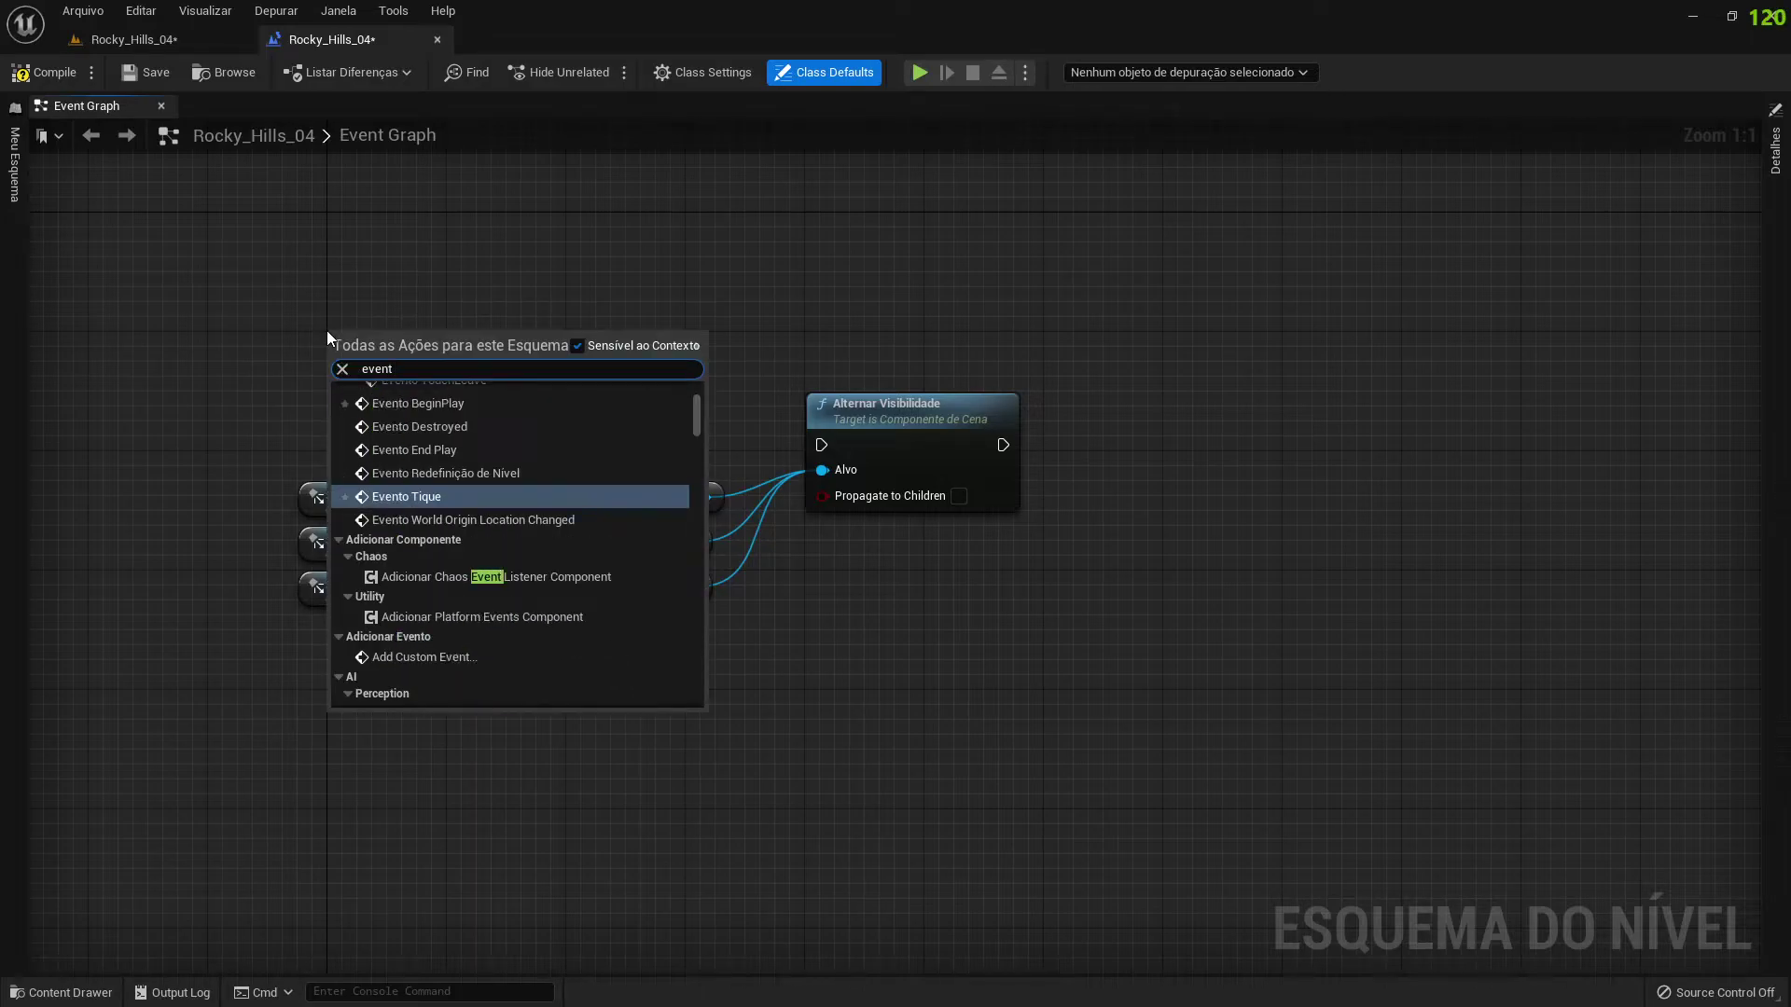
text( b)
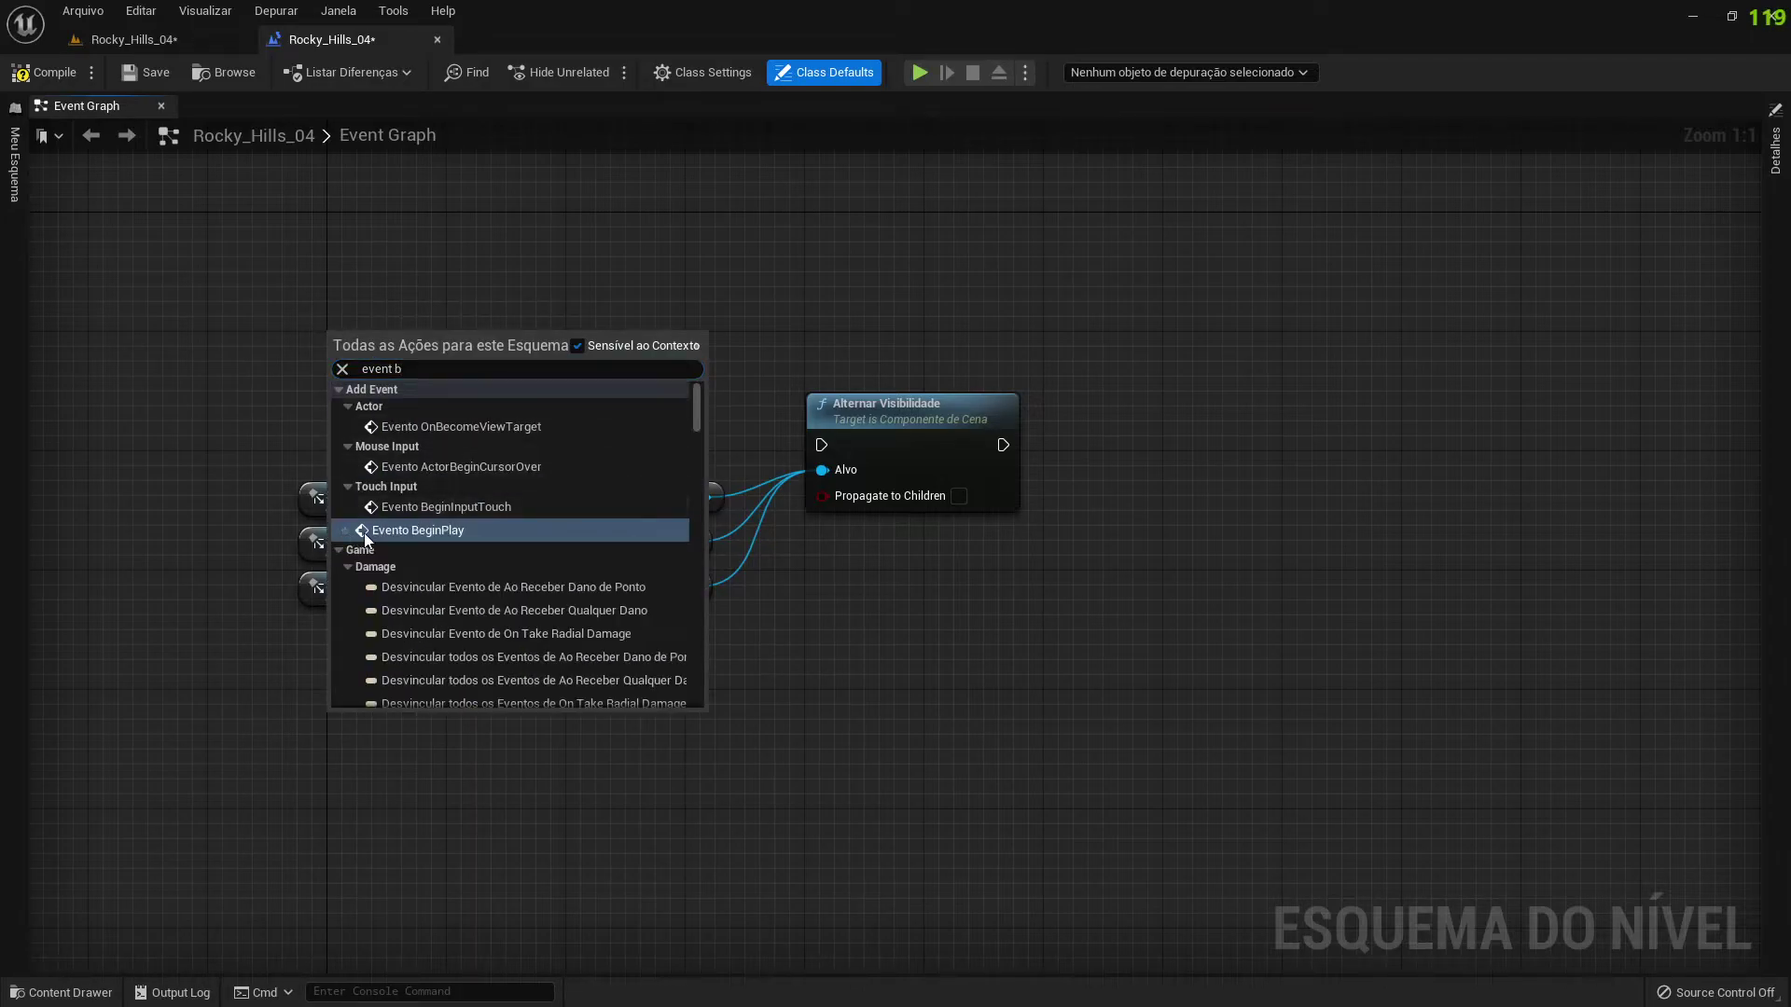
click(418, 532)
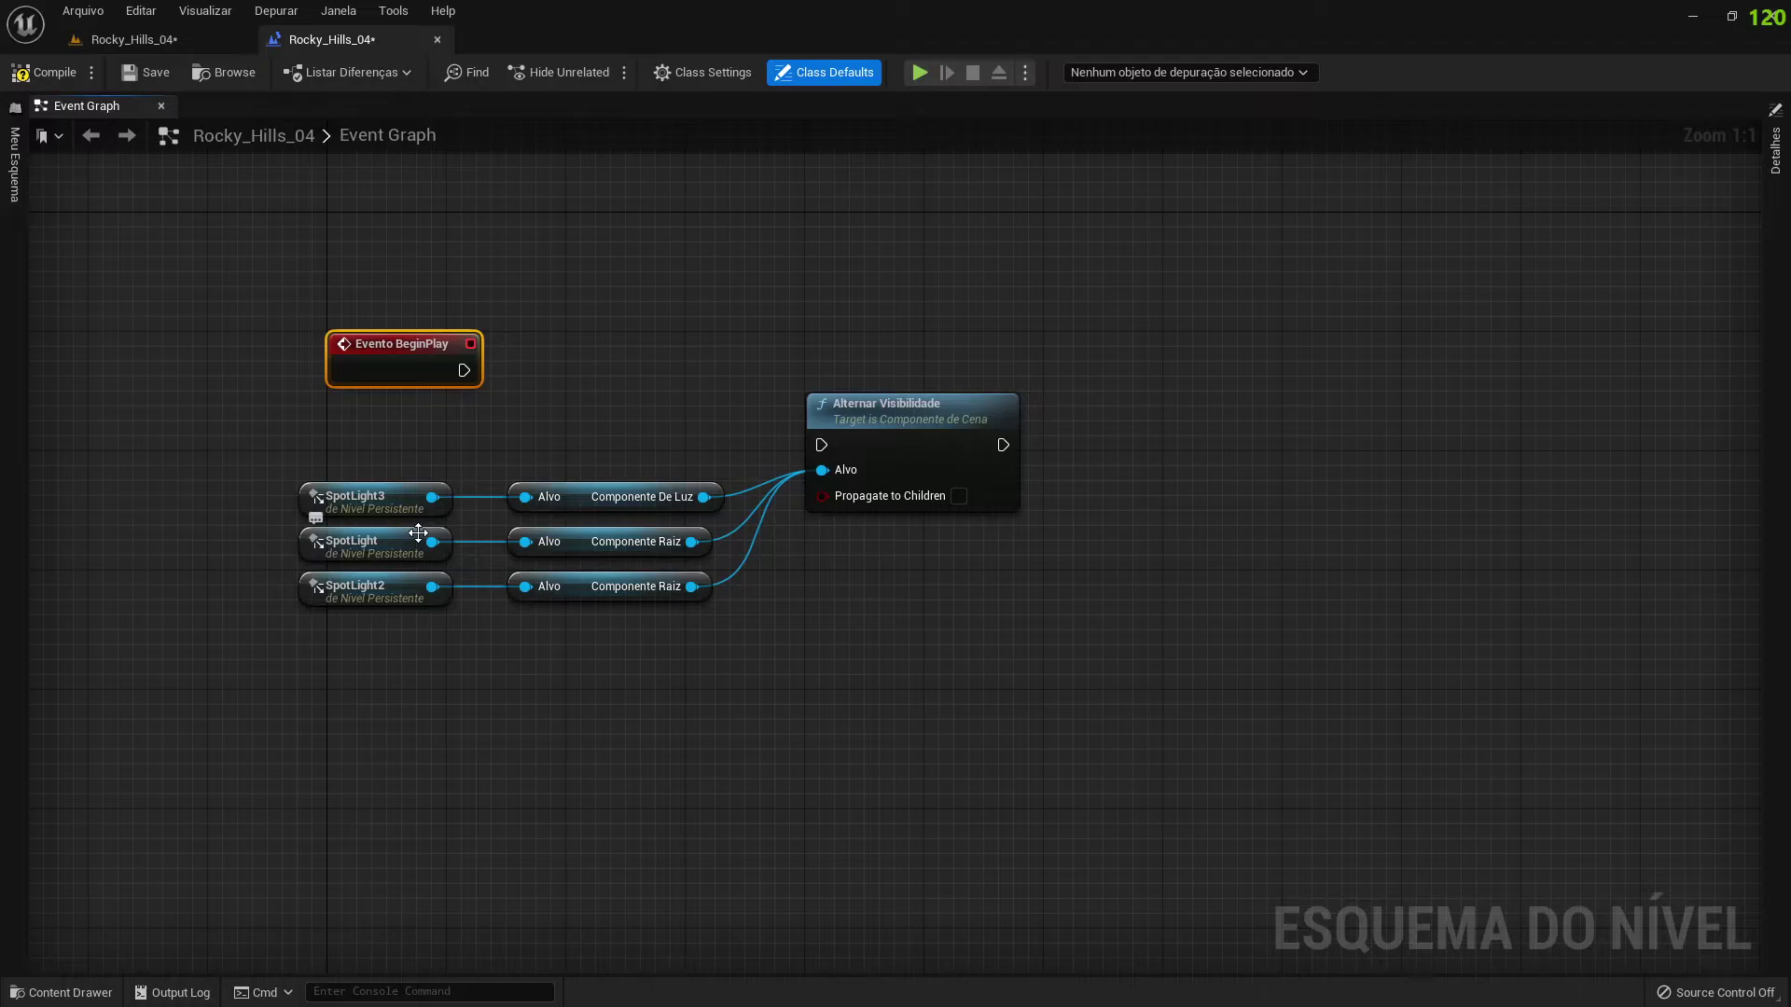
- Chain a 5-second Atraso delay after BeginPlay, its Completed output triggering Alternar Visibilidade
drag(464, 370, 528, 355)
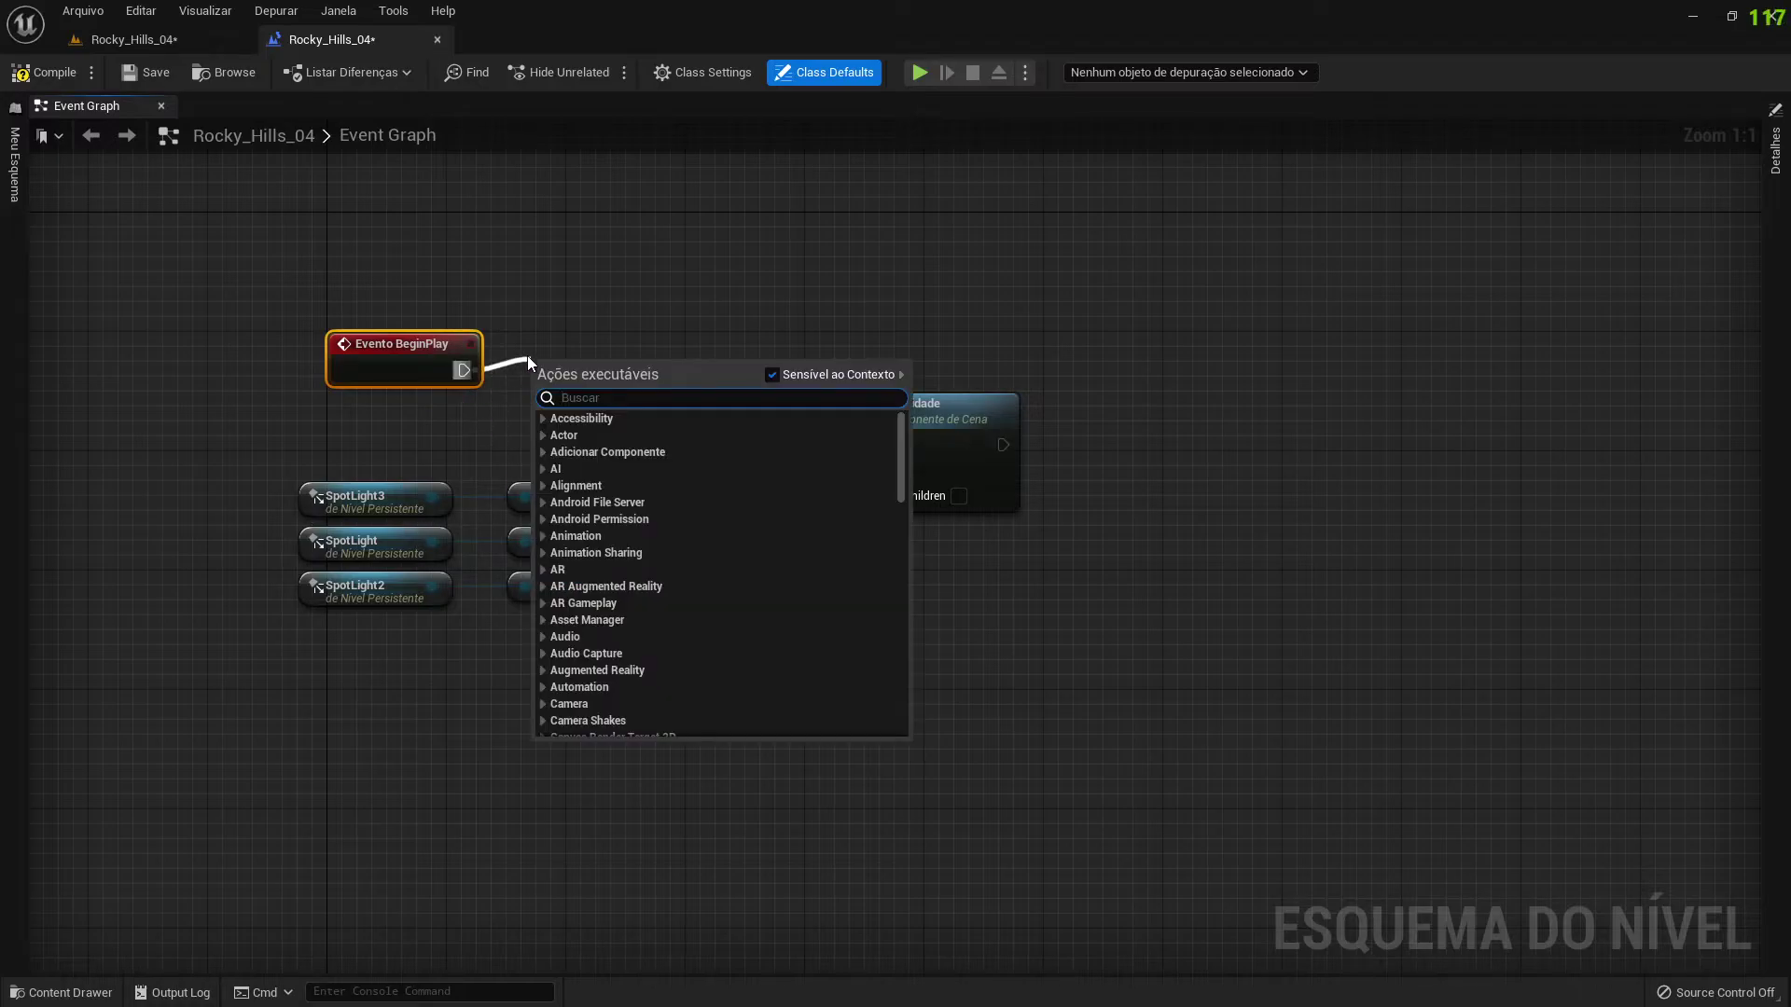
text(atraso)
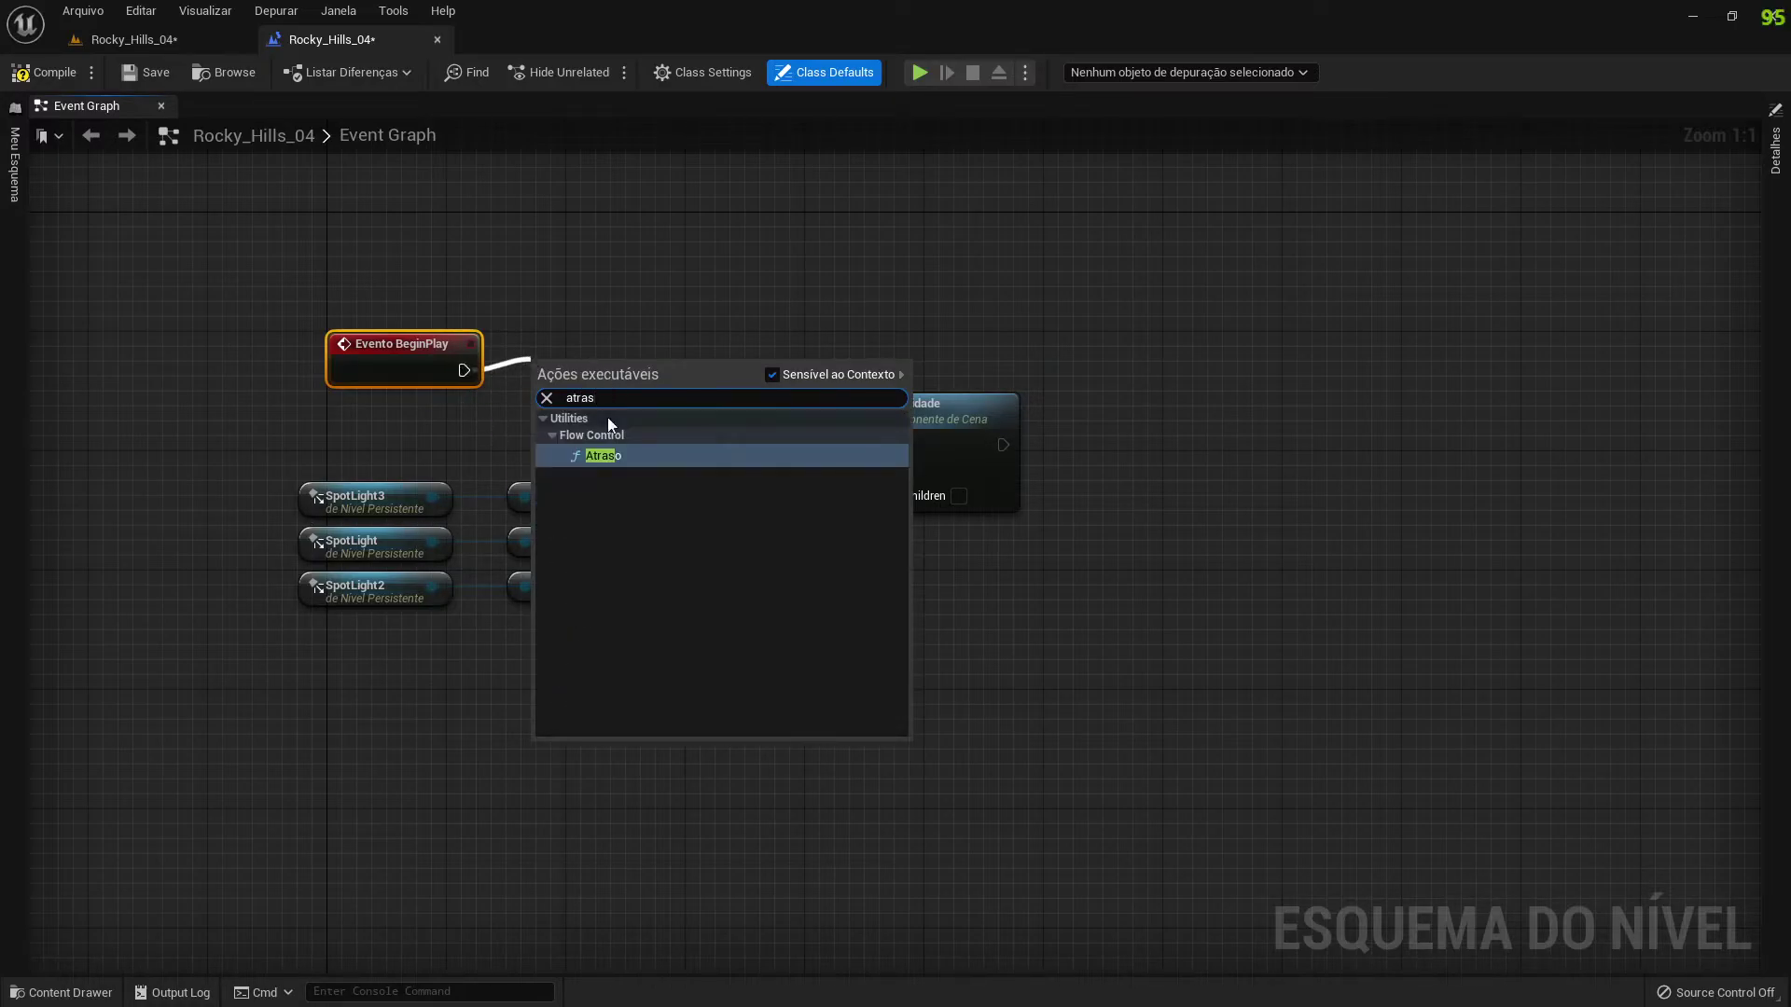
click(597, 455)
click(623, 427)
text(5)
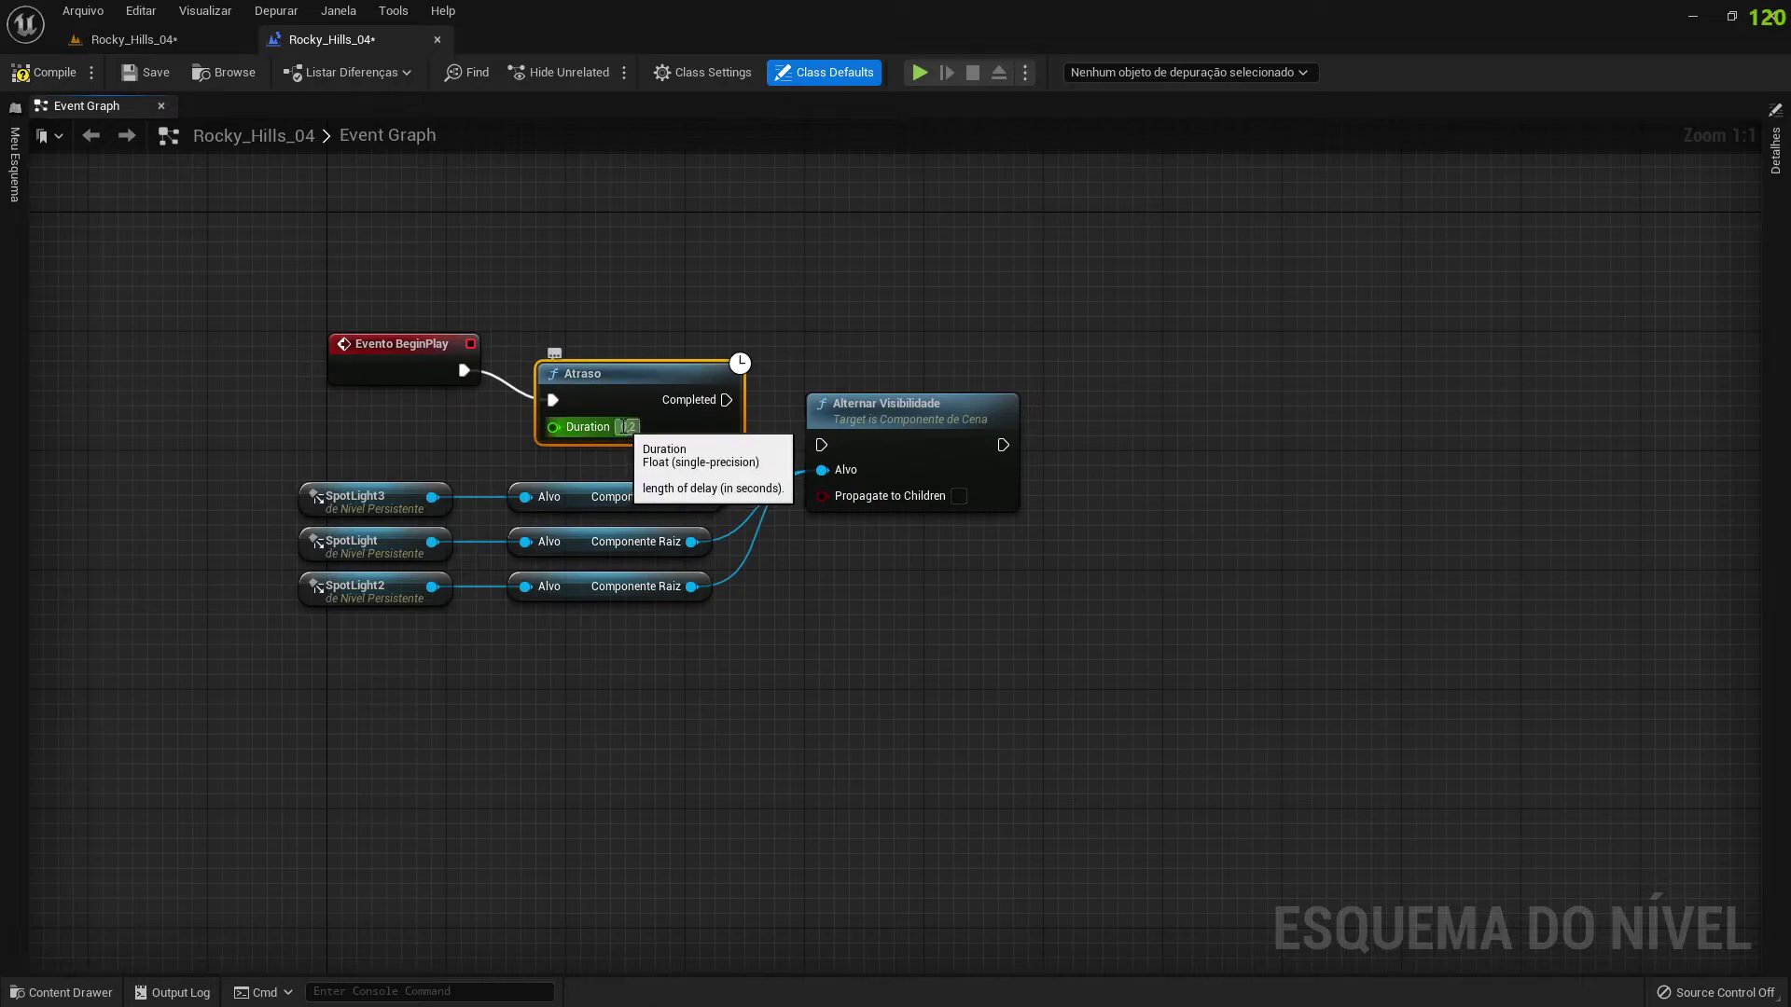
click(665, 464)
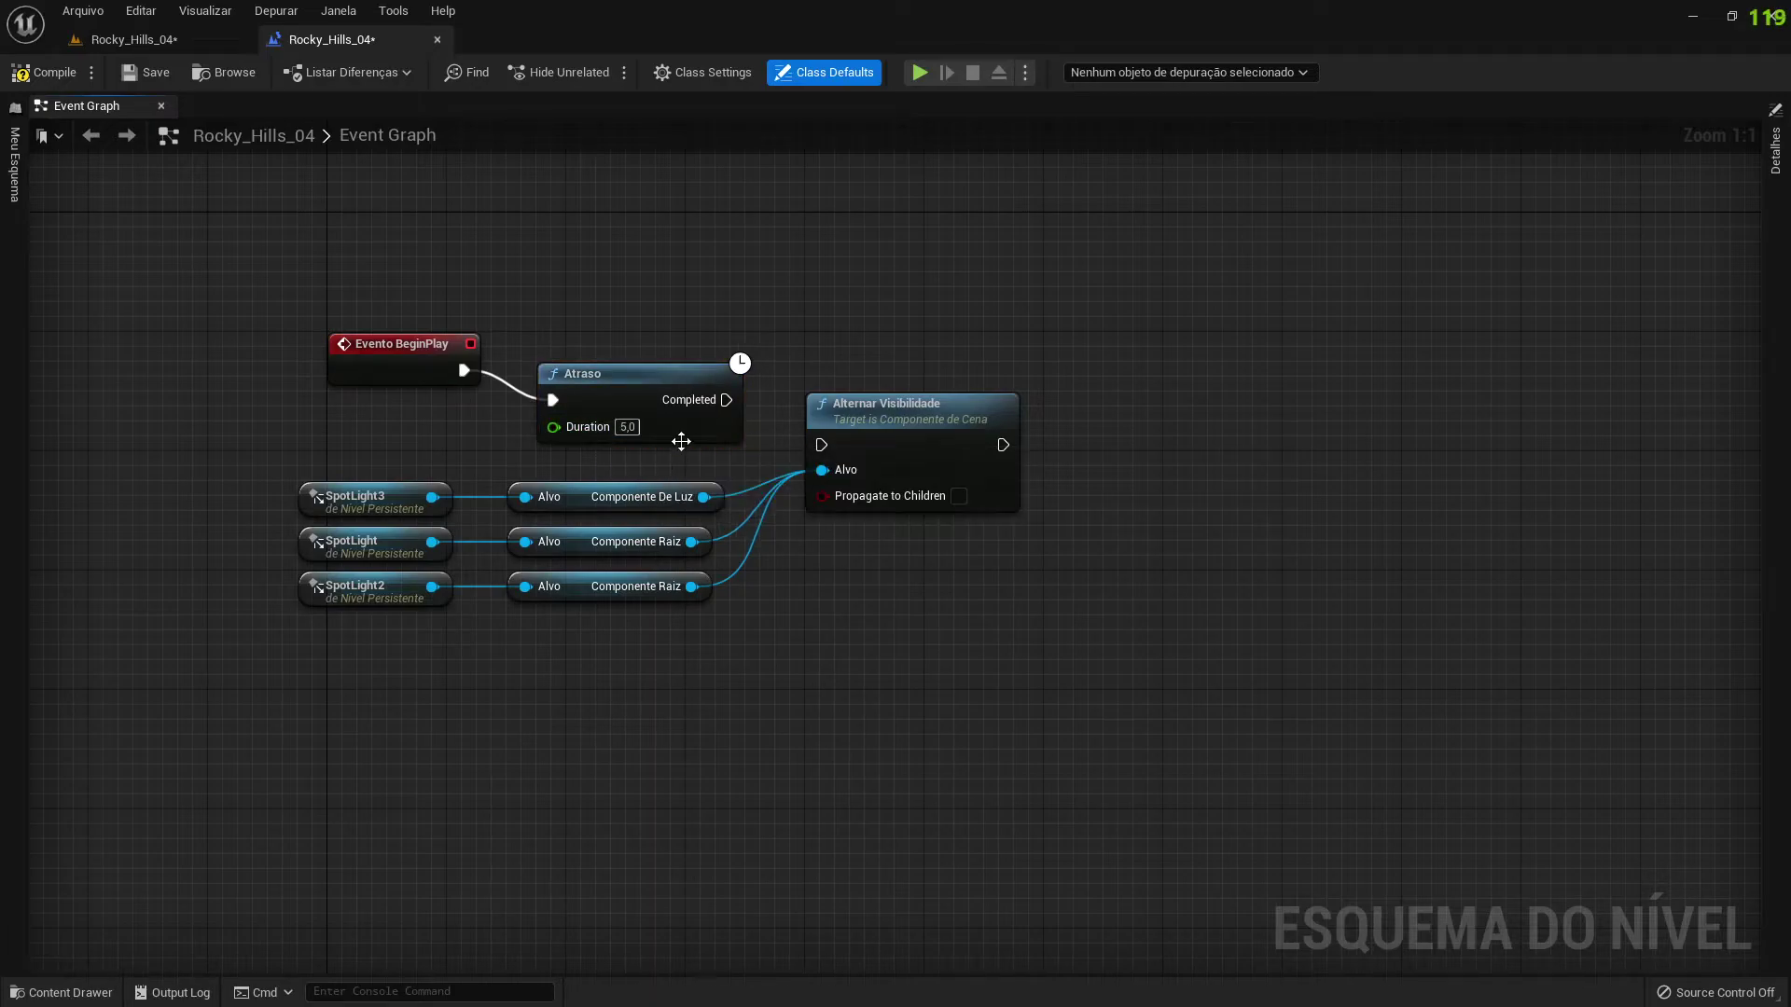
drag(726, 400, 822, 452)
- Straighten BeginPlay, Atraso and Alternar Visibilidade into one row with Q
drag(310, 440, 910, 345)
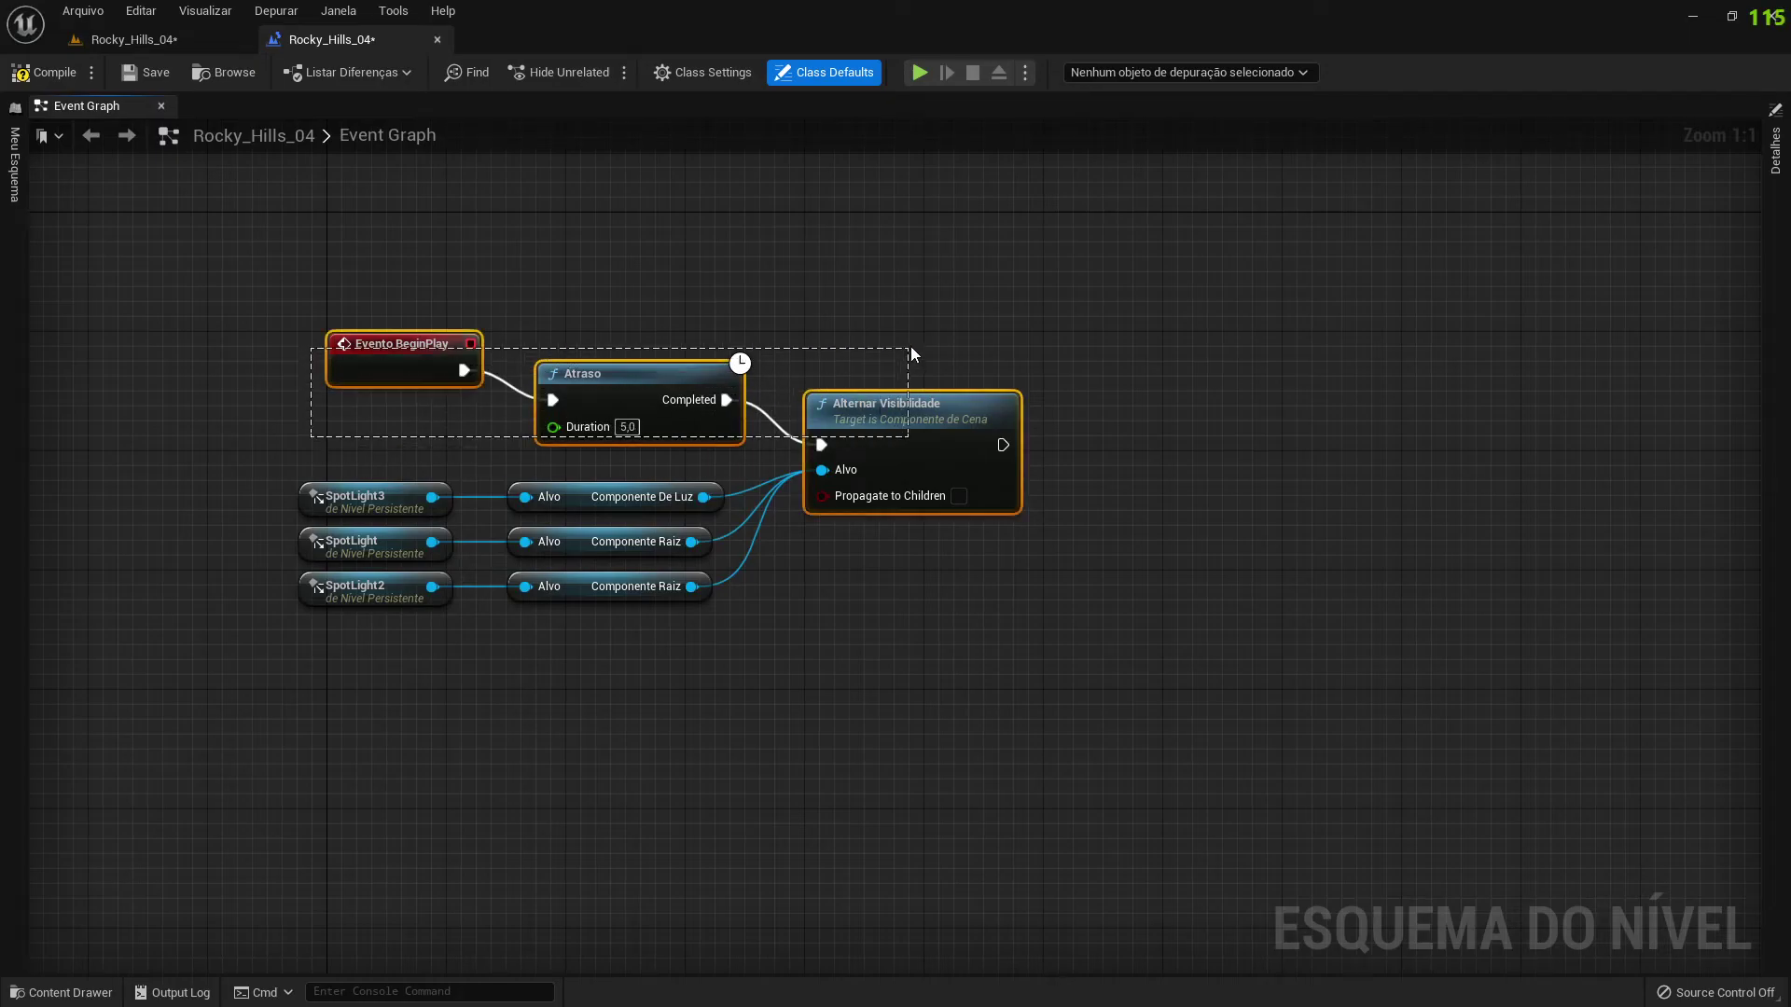
key(q)
right_drag(910, 346, 658, 434)
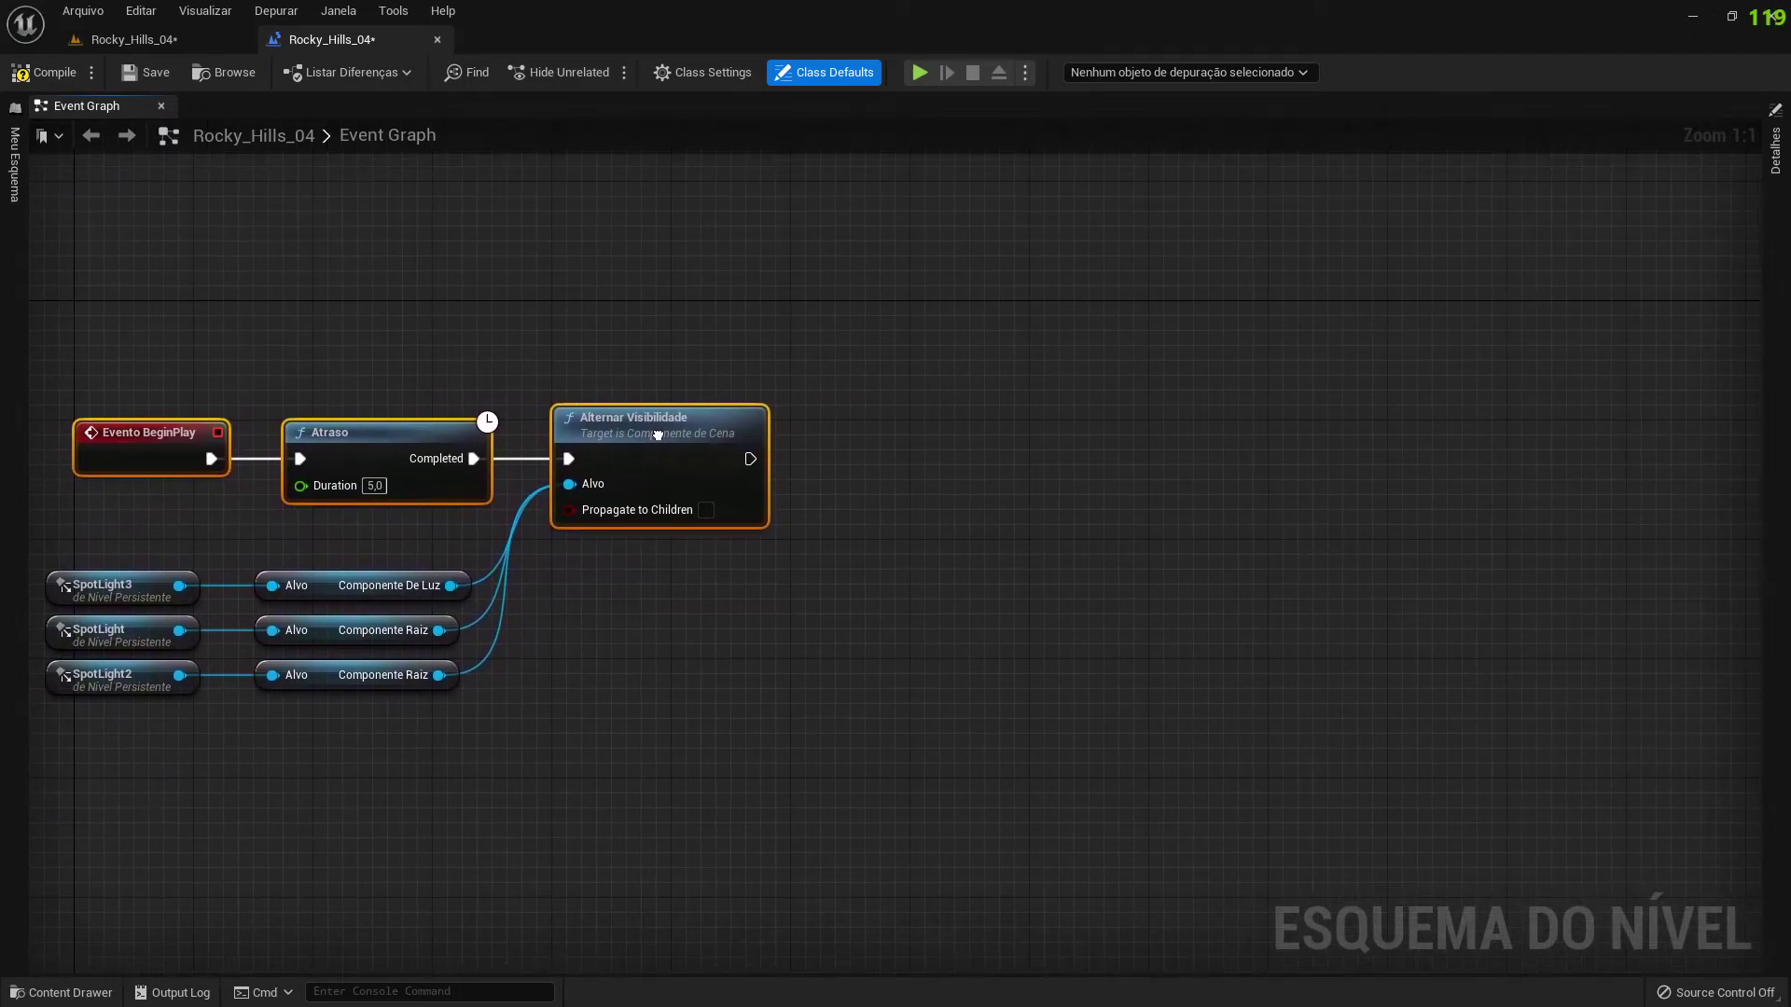
click(613, 598)
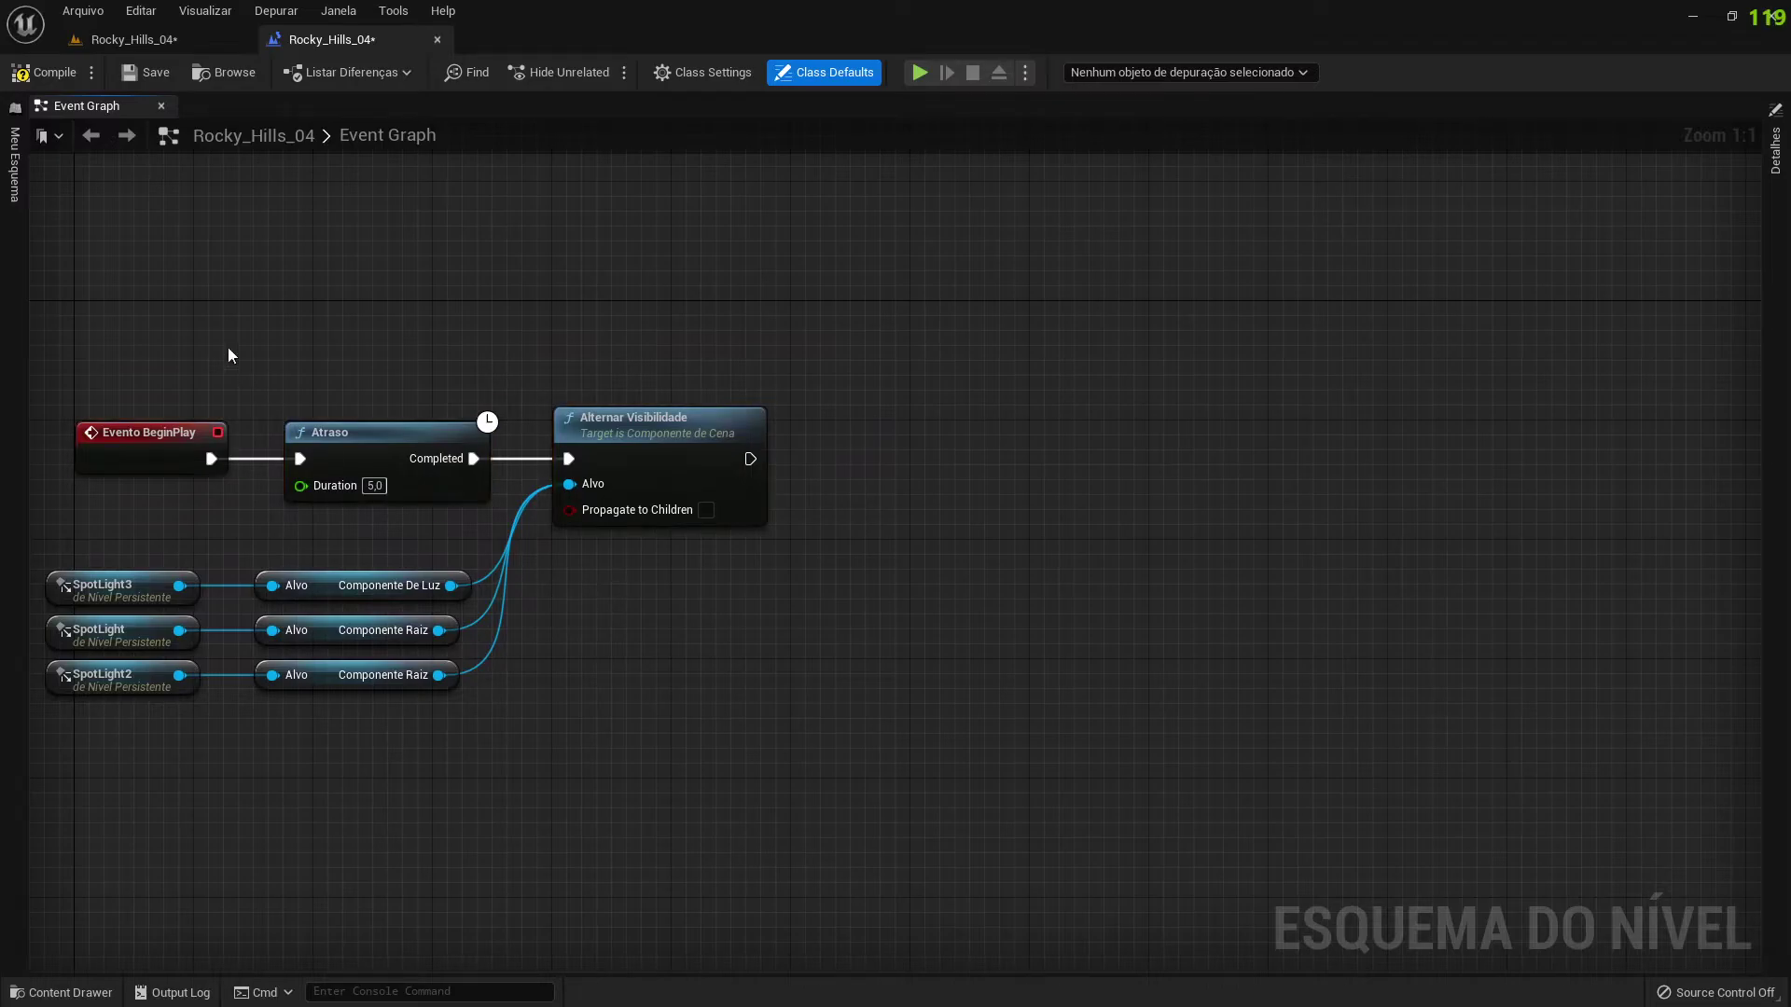
- Compile, set the debug object to Rocky_Hills_04, and run a short Play test before stopping
click(53, 79)
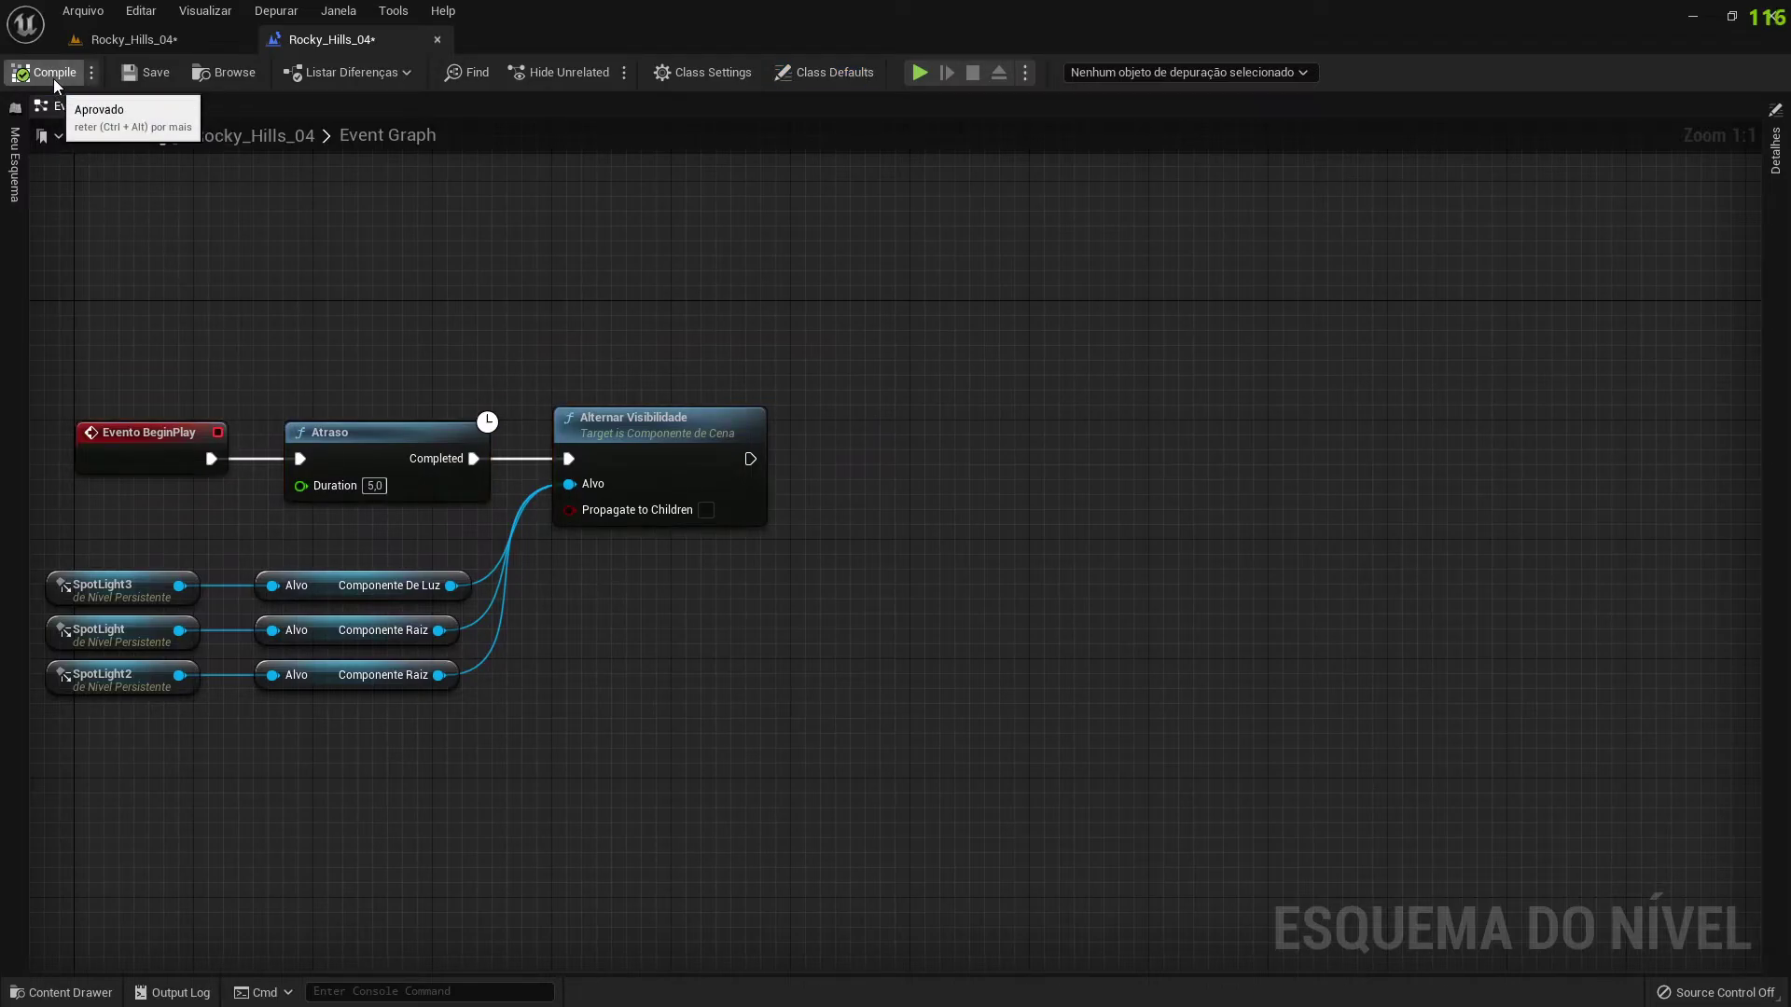
click(1109, 72)
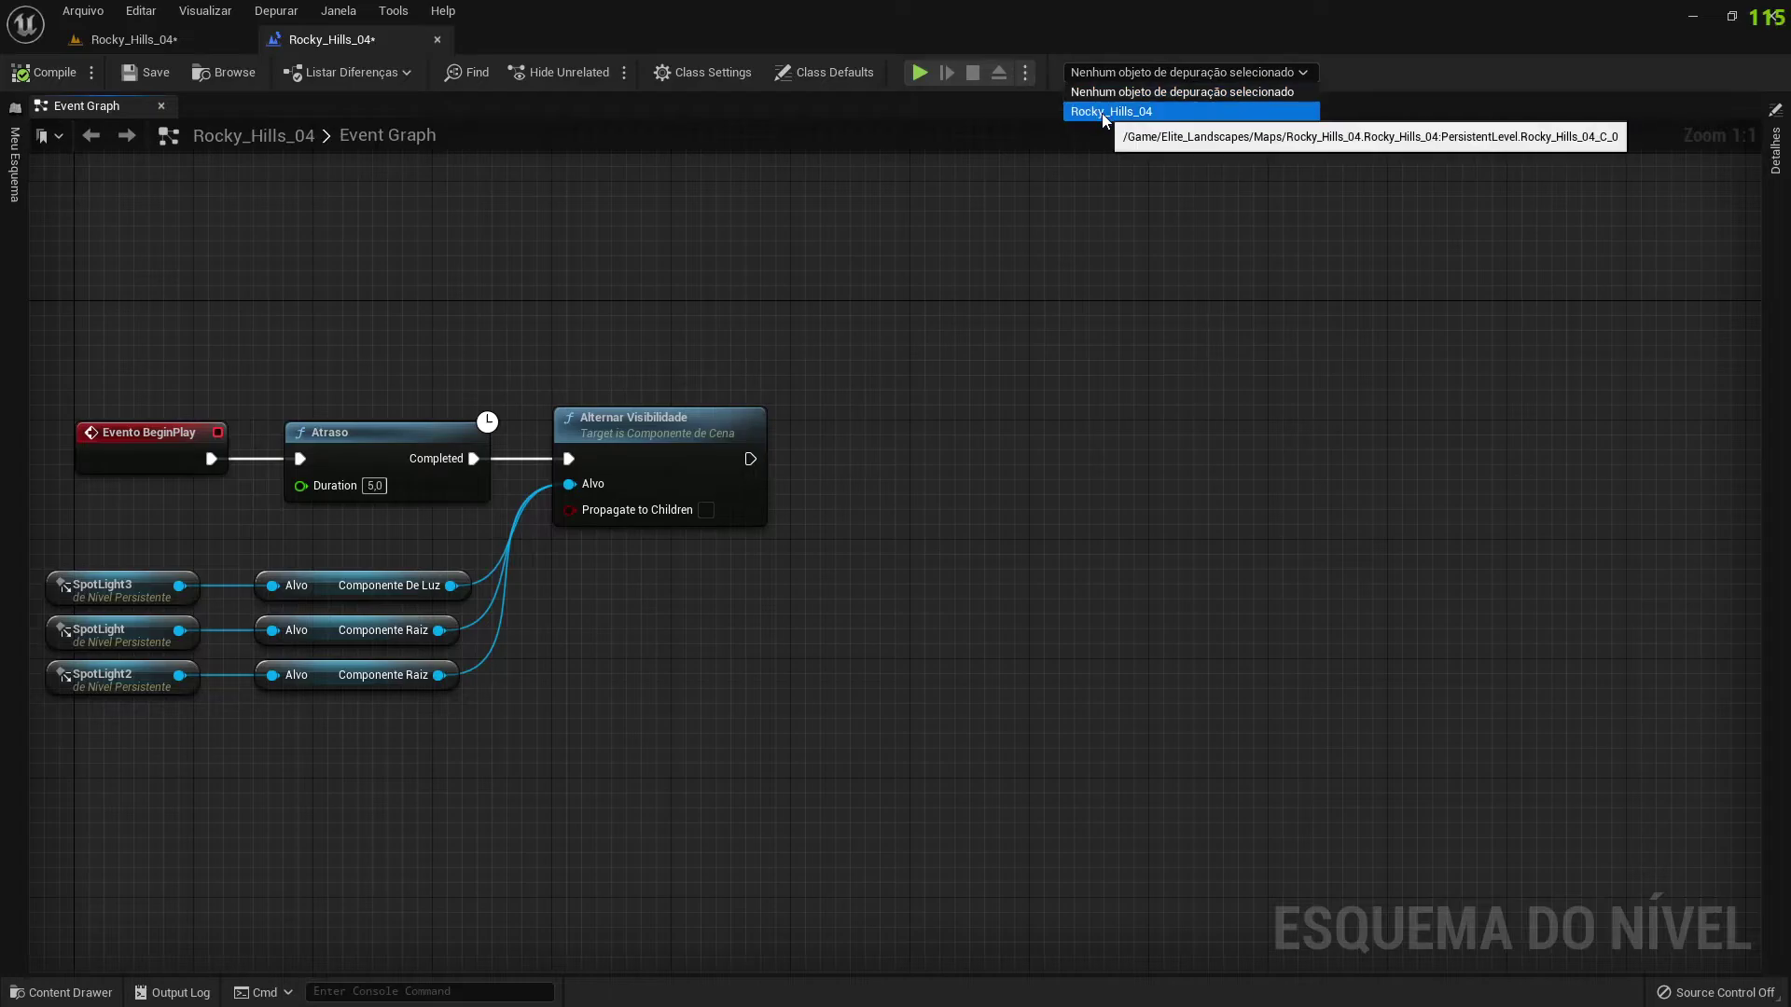
click(1101, 114)
click(920, 75)
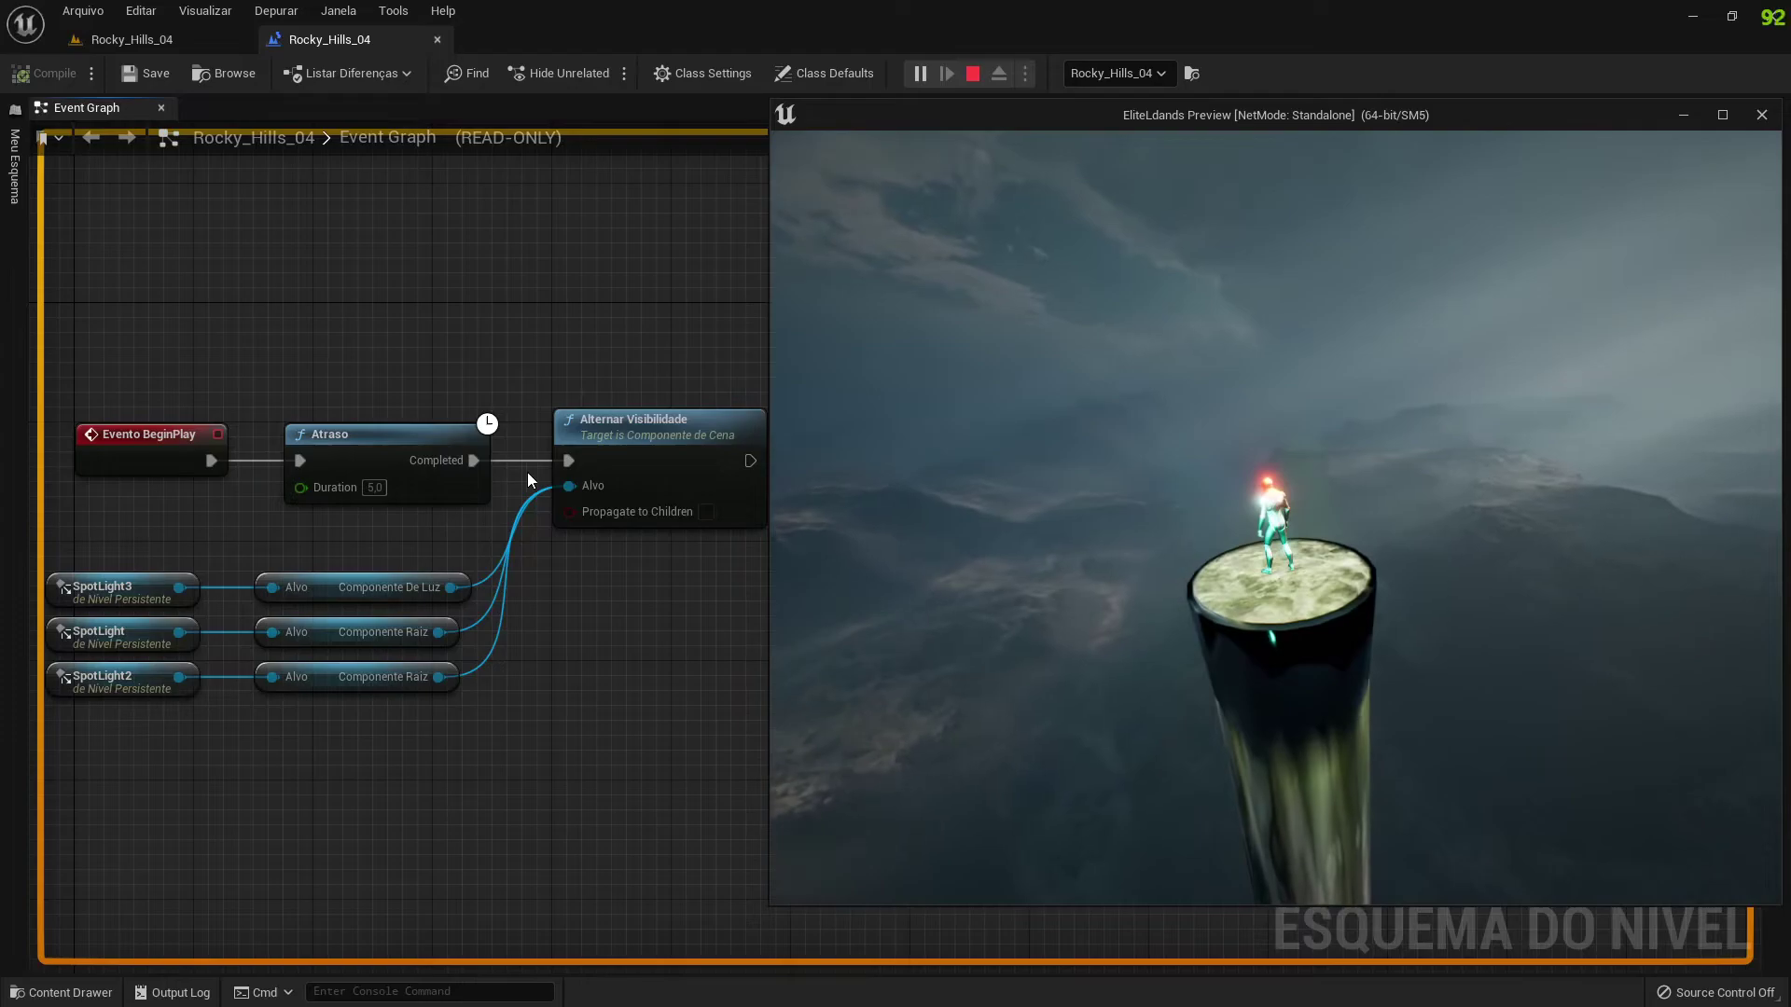
click(971, 82)
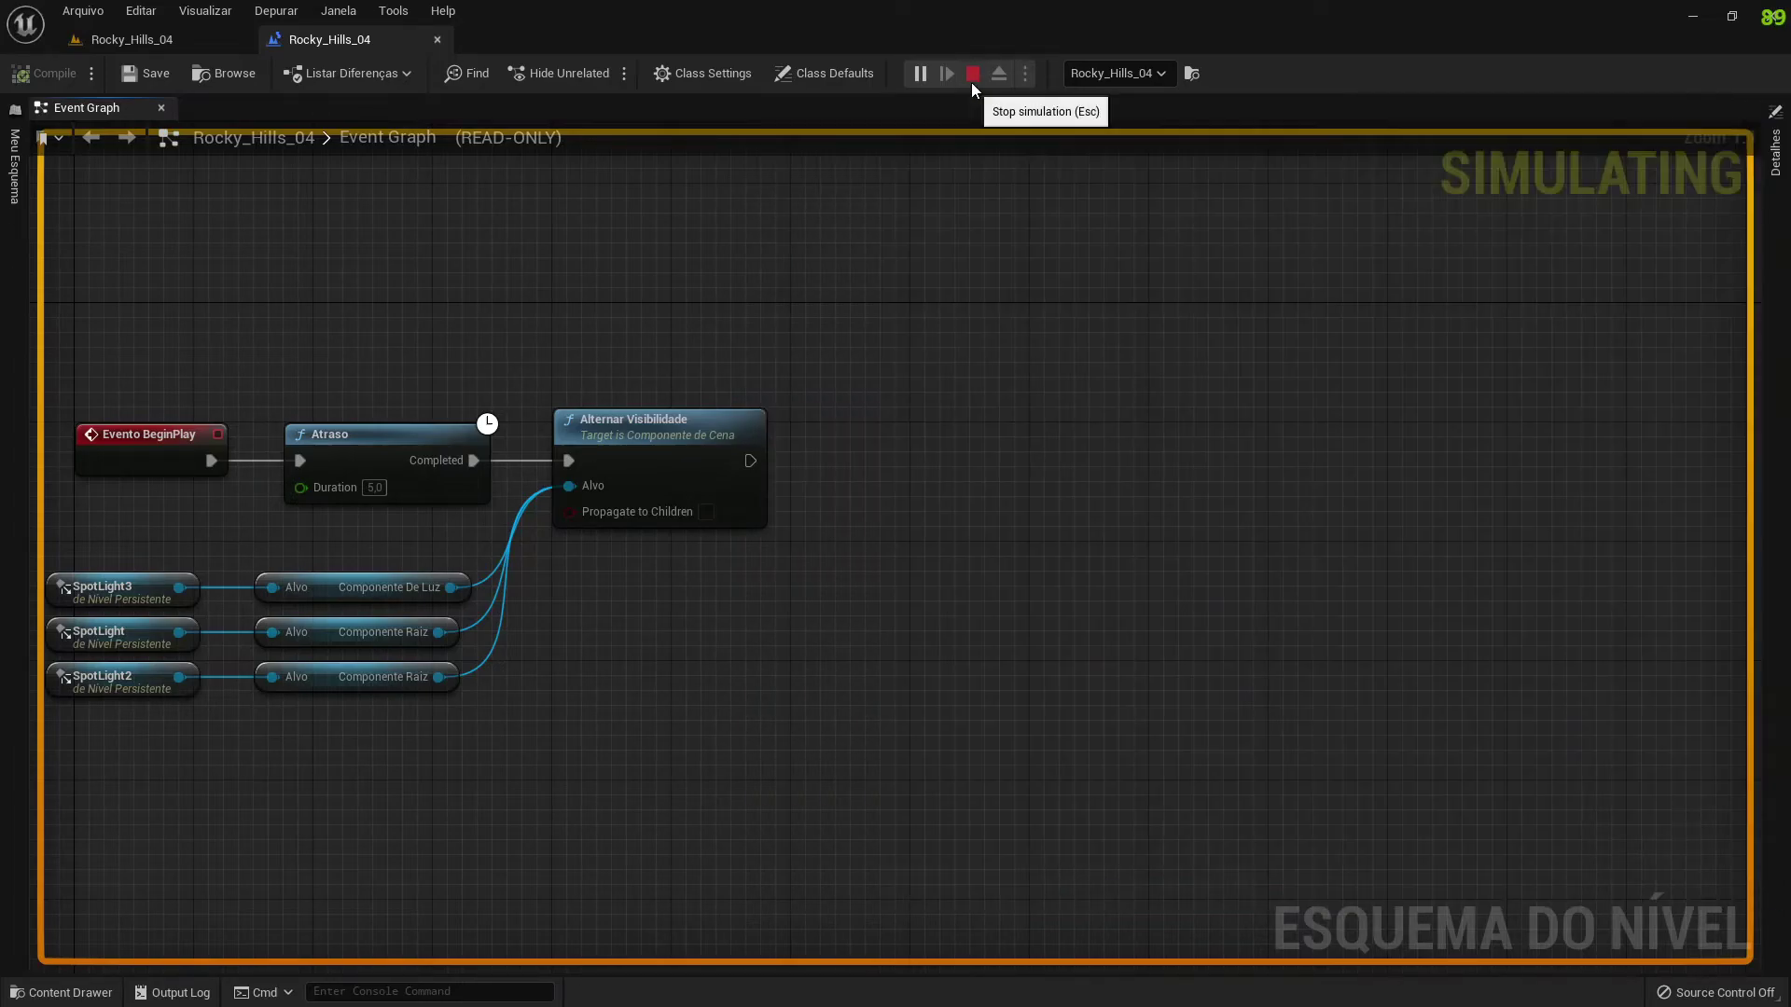
- Add a Keyboard F event wired via a reroute knot to Alternar Visibilidade, then compile
right_click(89, 304)
text(keyboar)
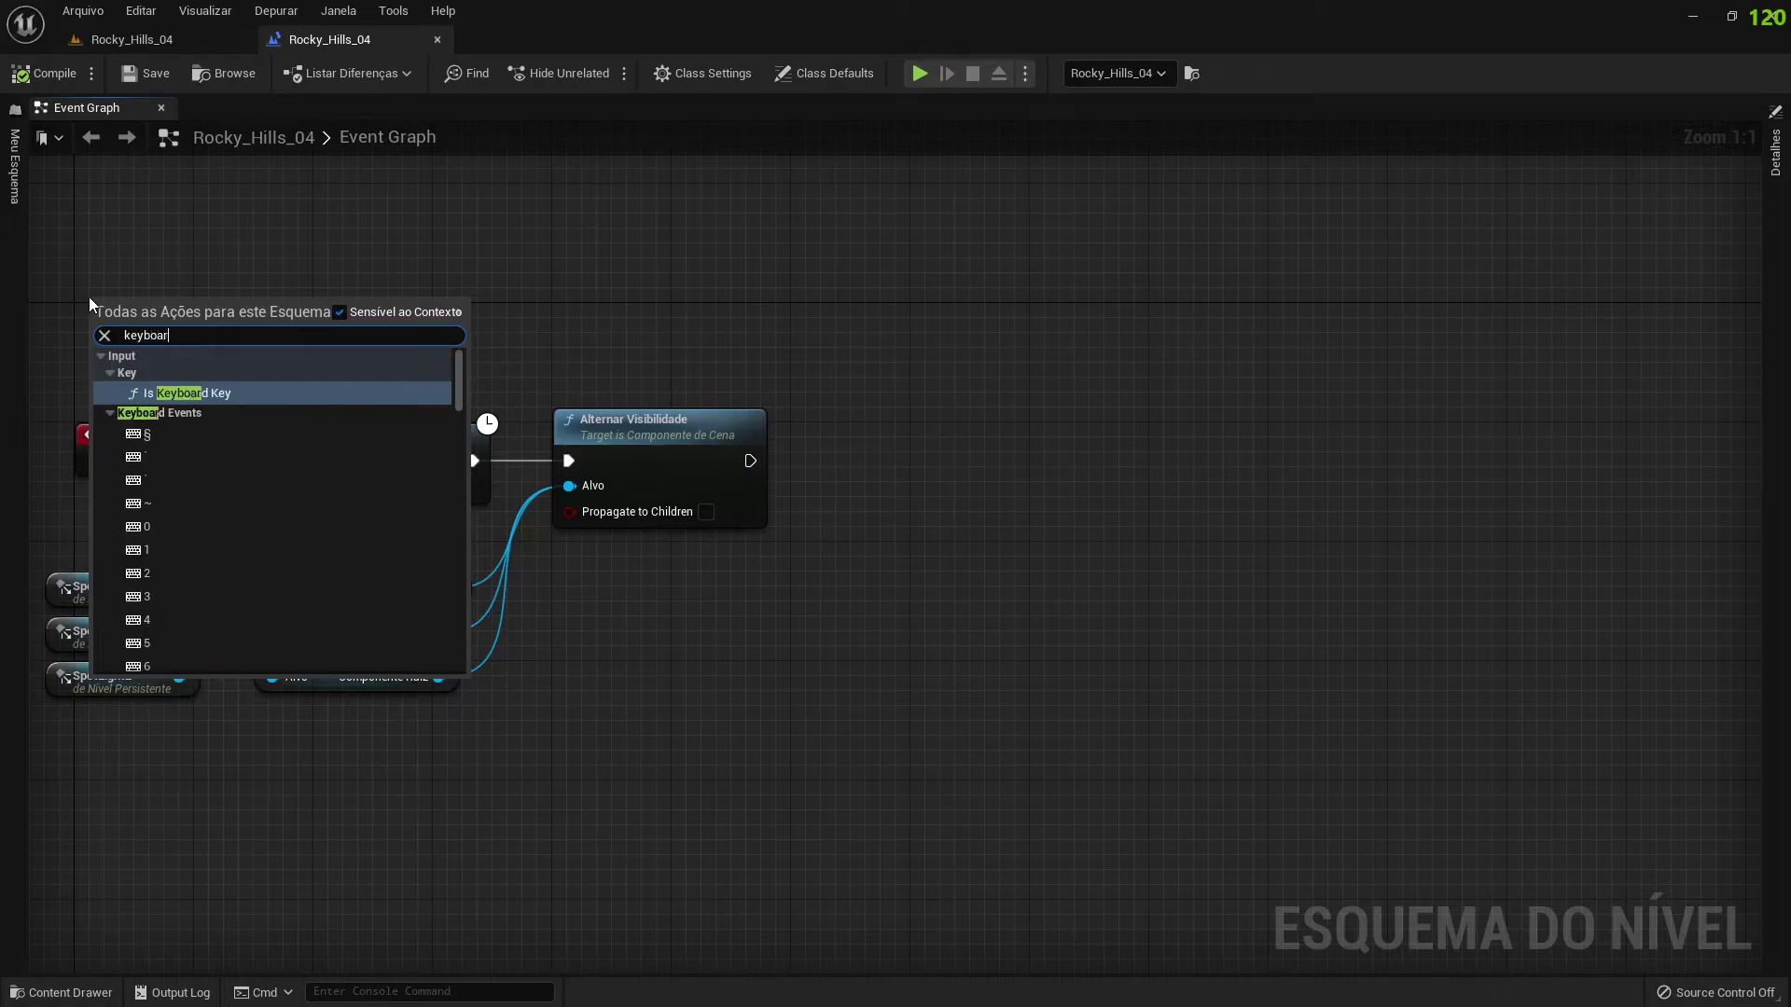
text(d F)
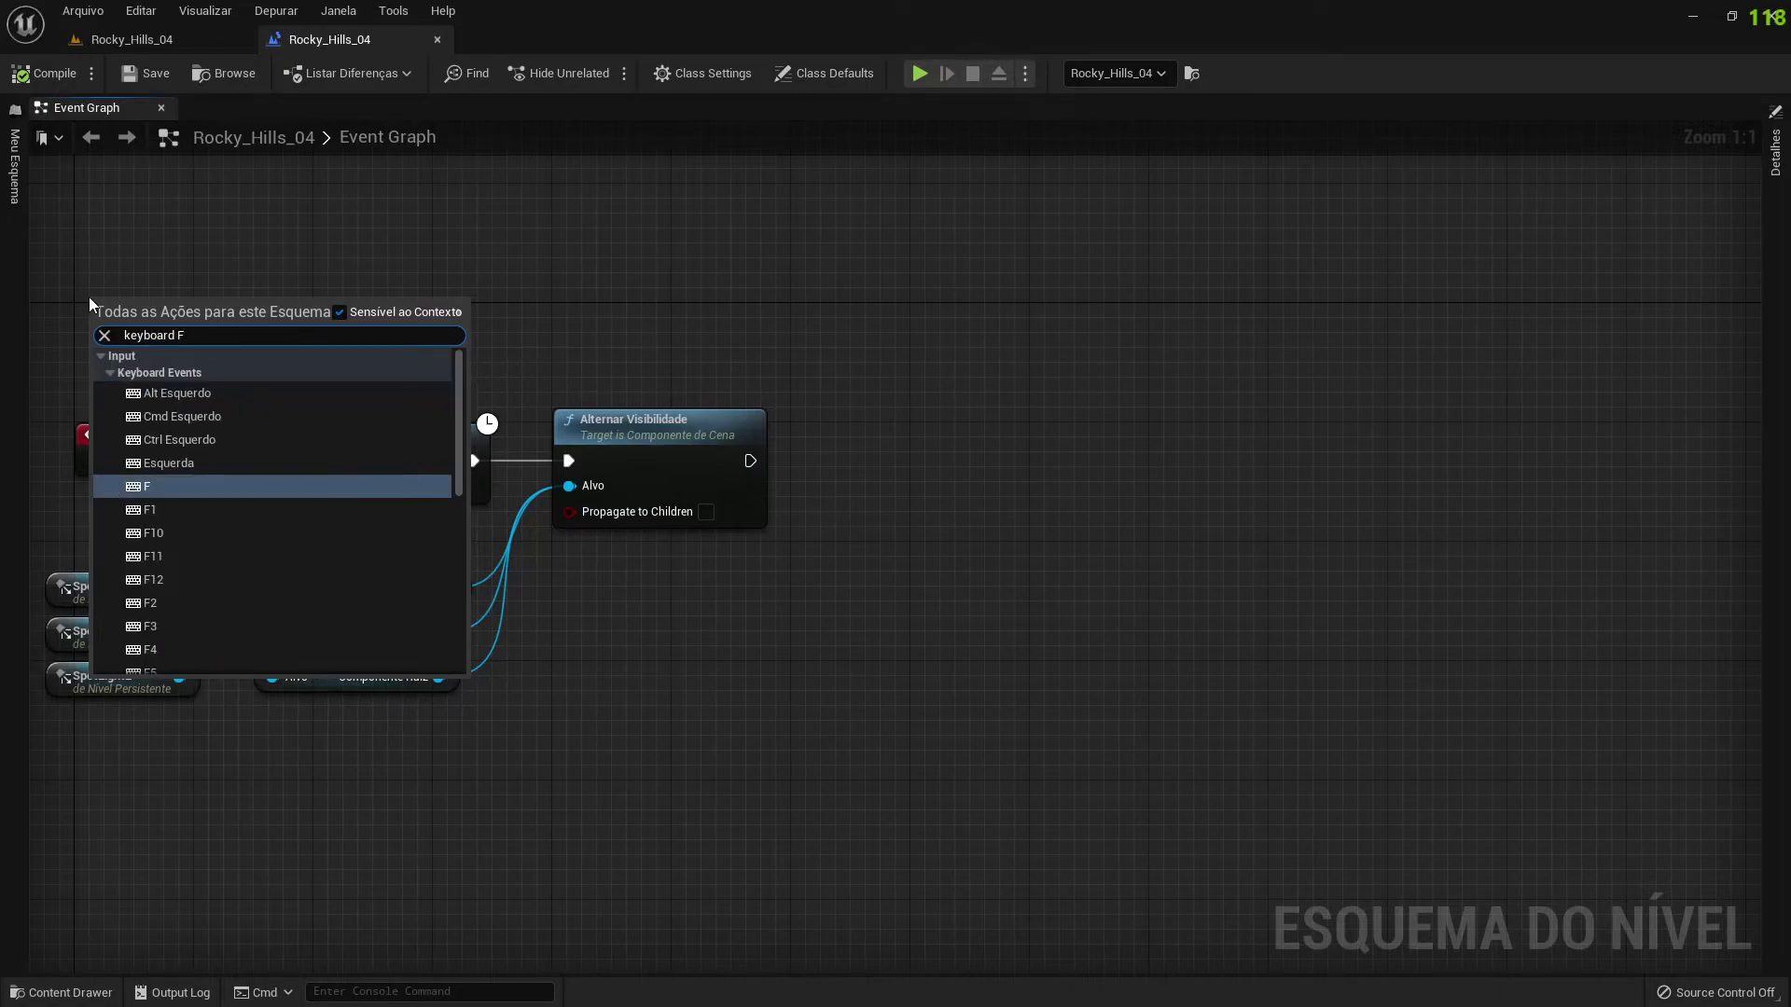
click(159, 486)
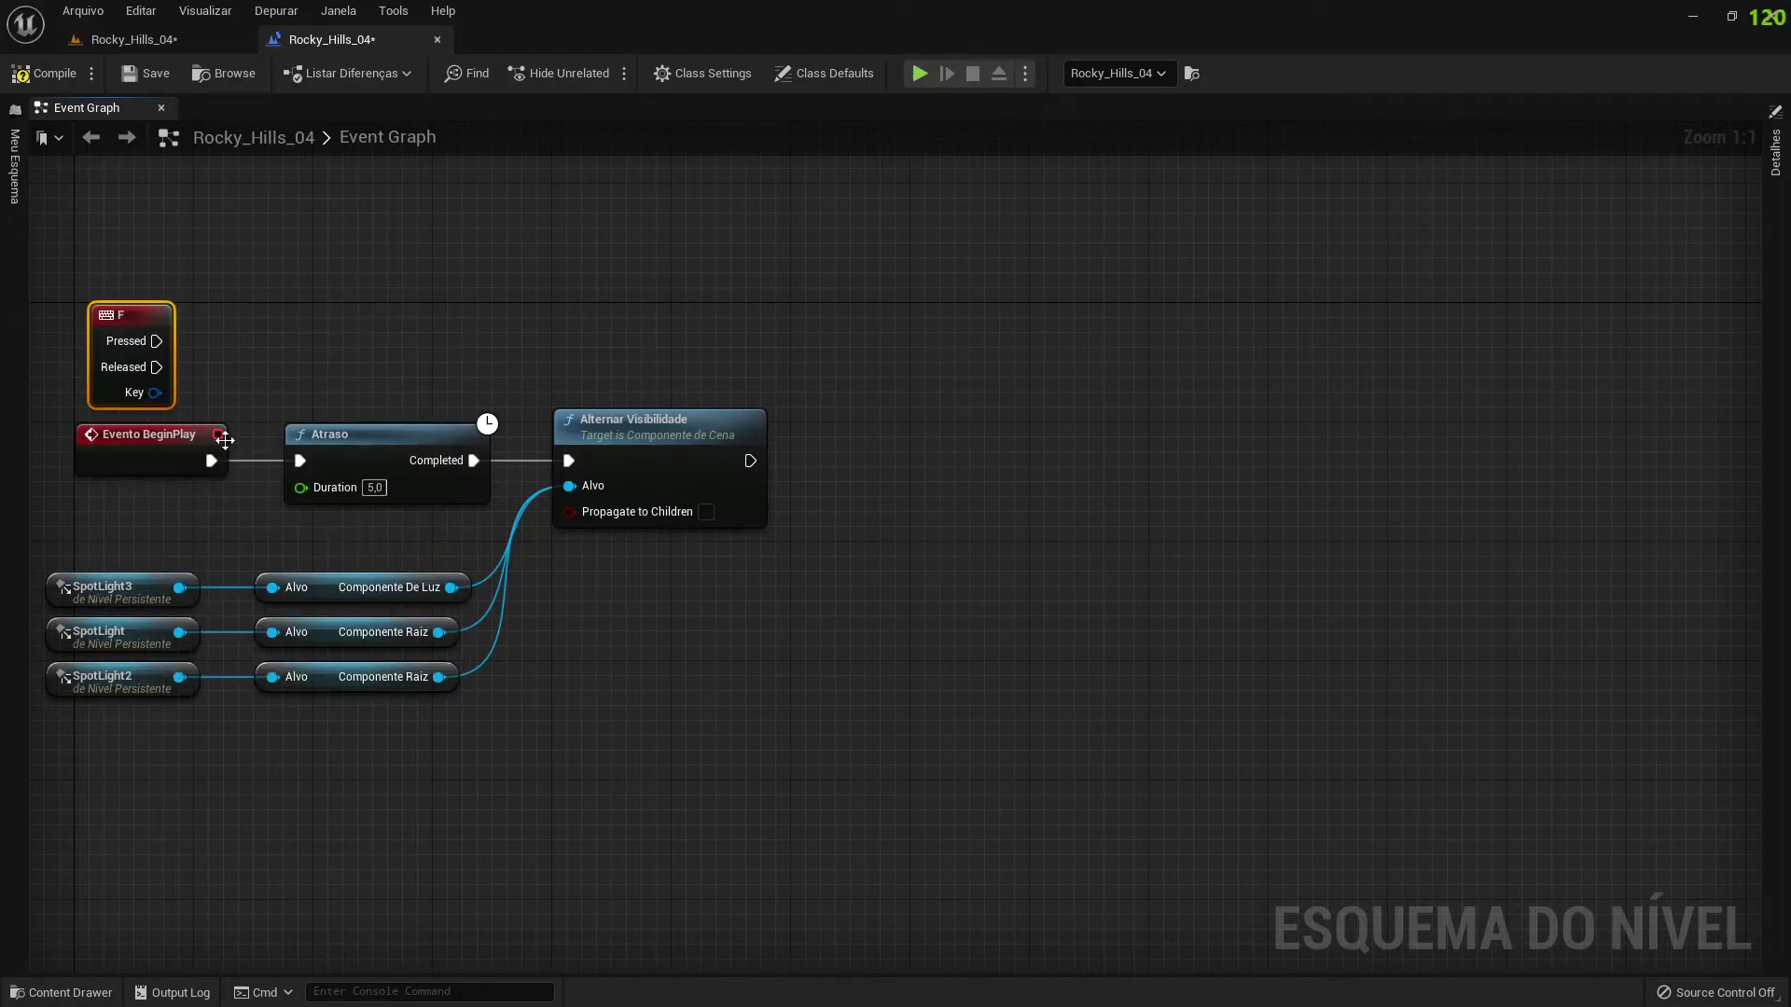
mouse_move(156, 341)
mouse_down()
mouse_move(218, 317)
mouse_move(568, 460)
mouse_up()
double_click(466, 339)
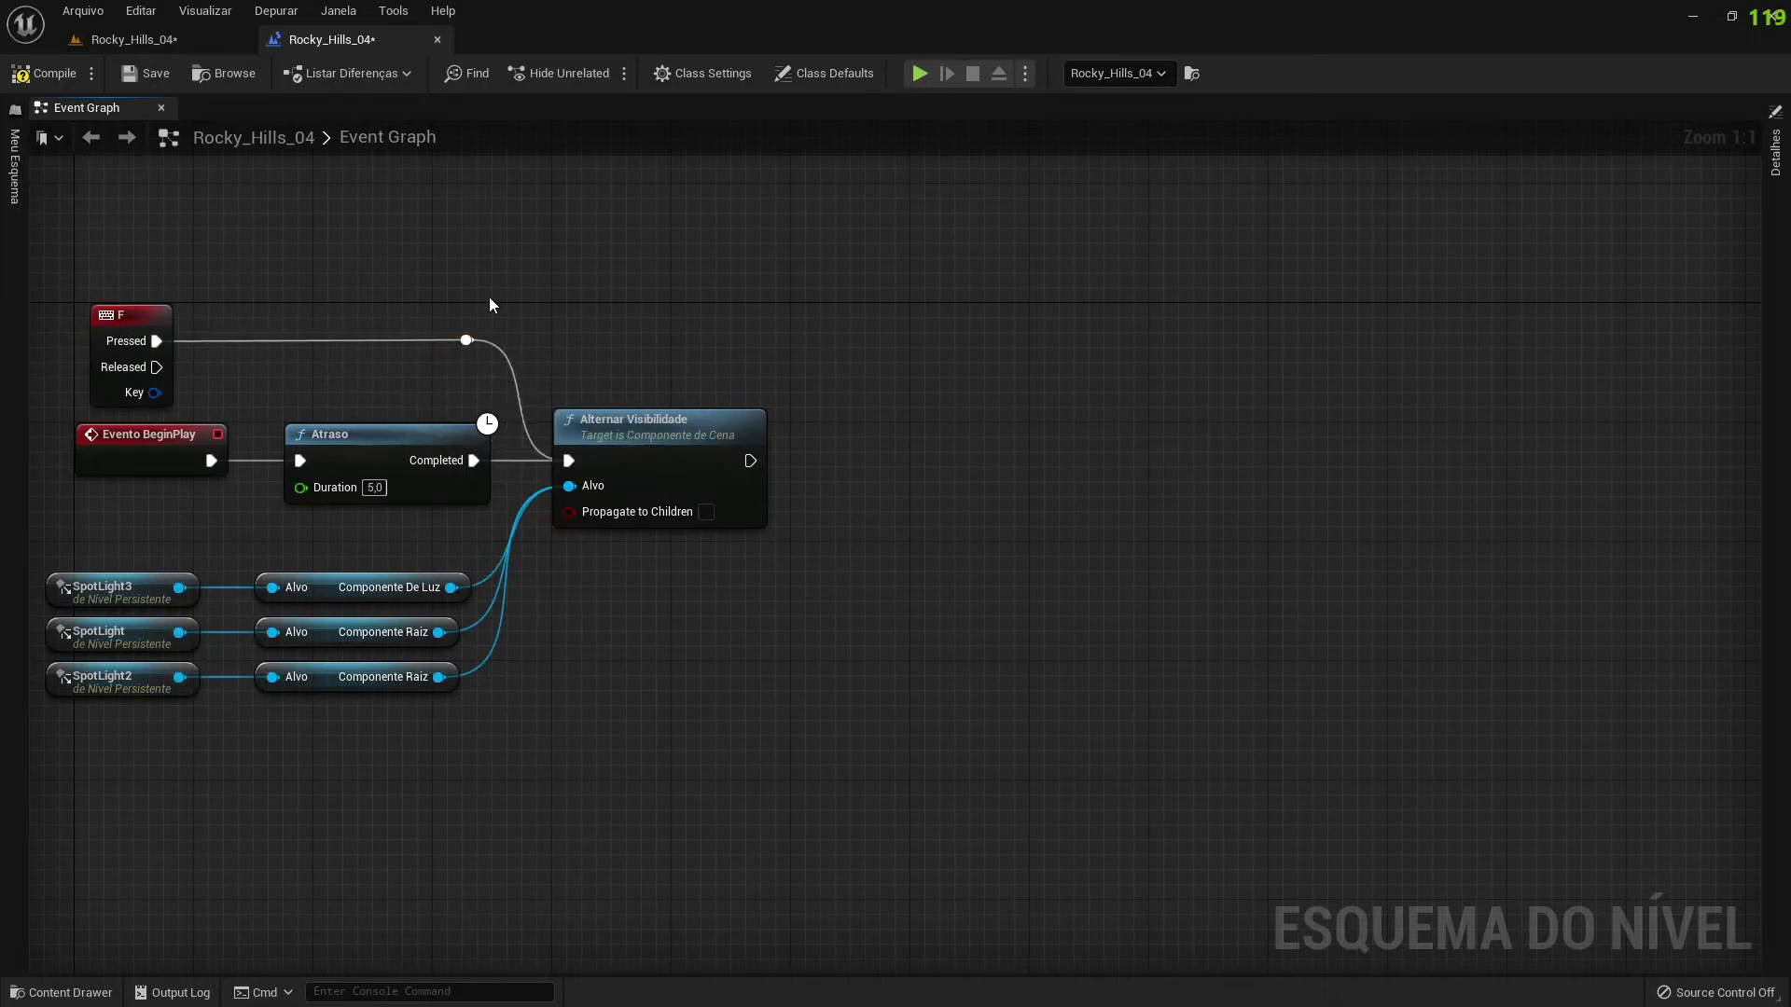
click(28, 73)
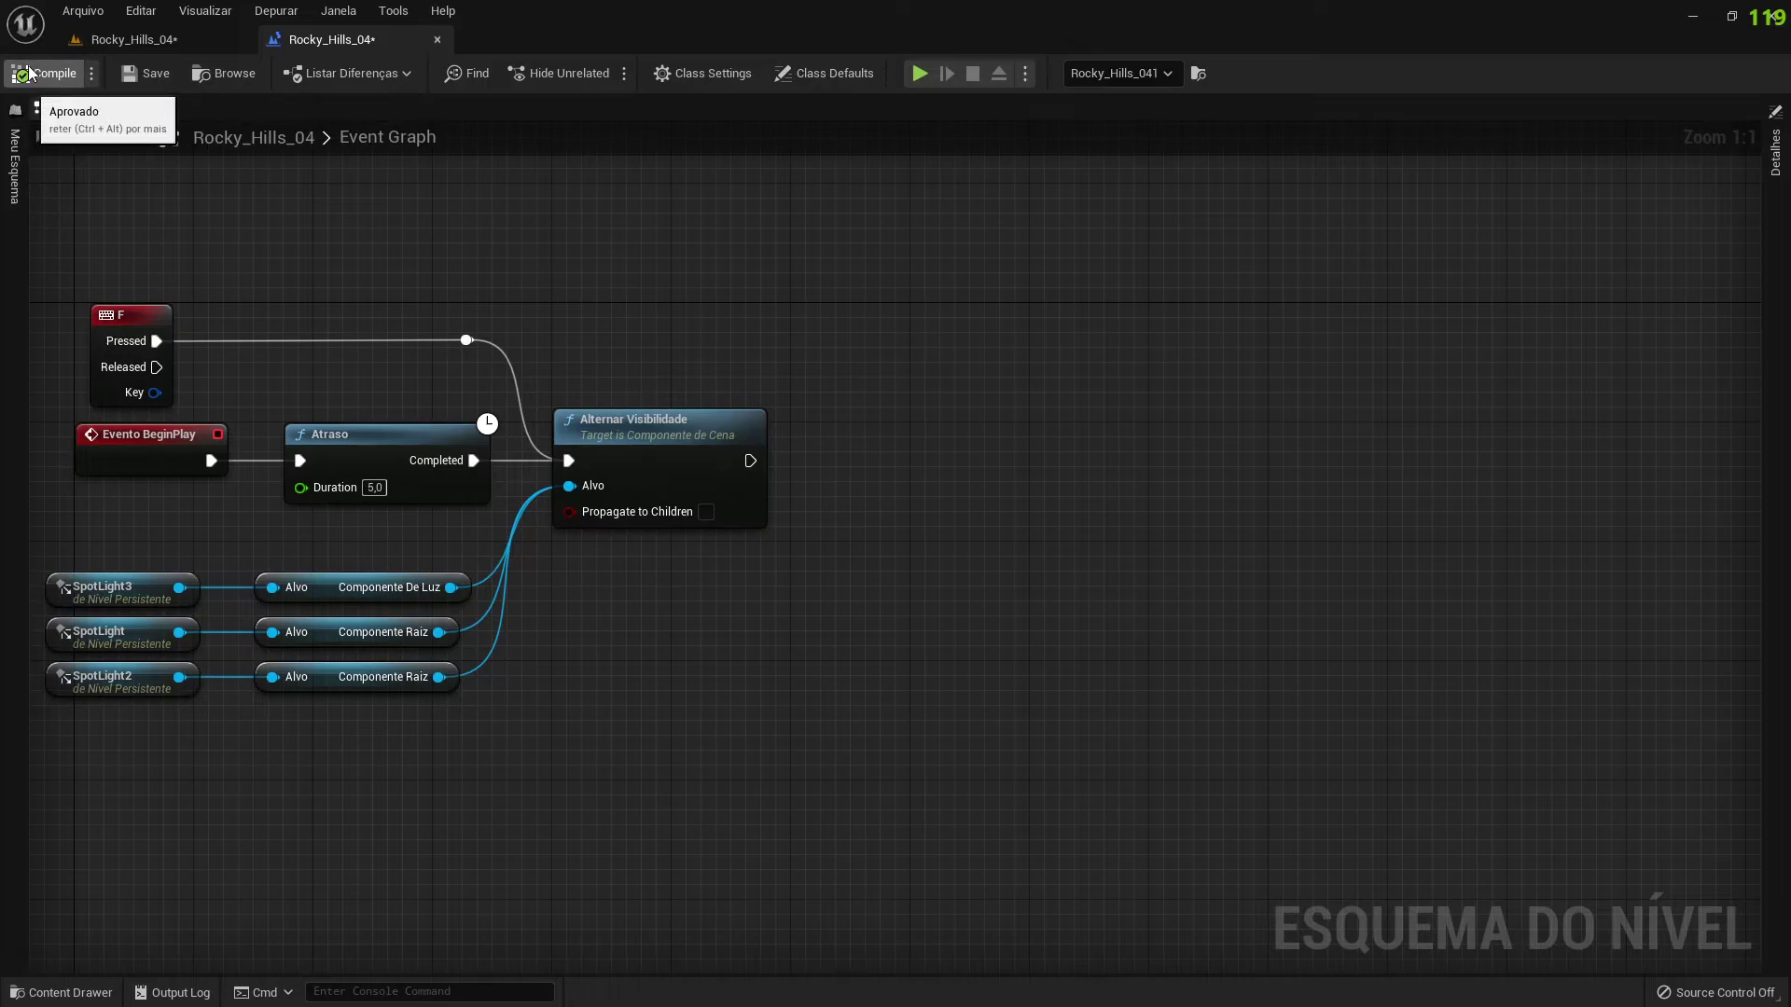
- Play the level and press F six times, switching the spotlights off and on
click(919, 80)
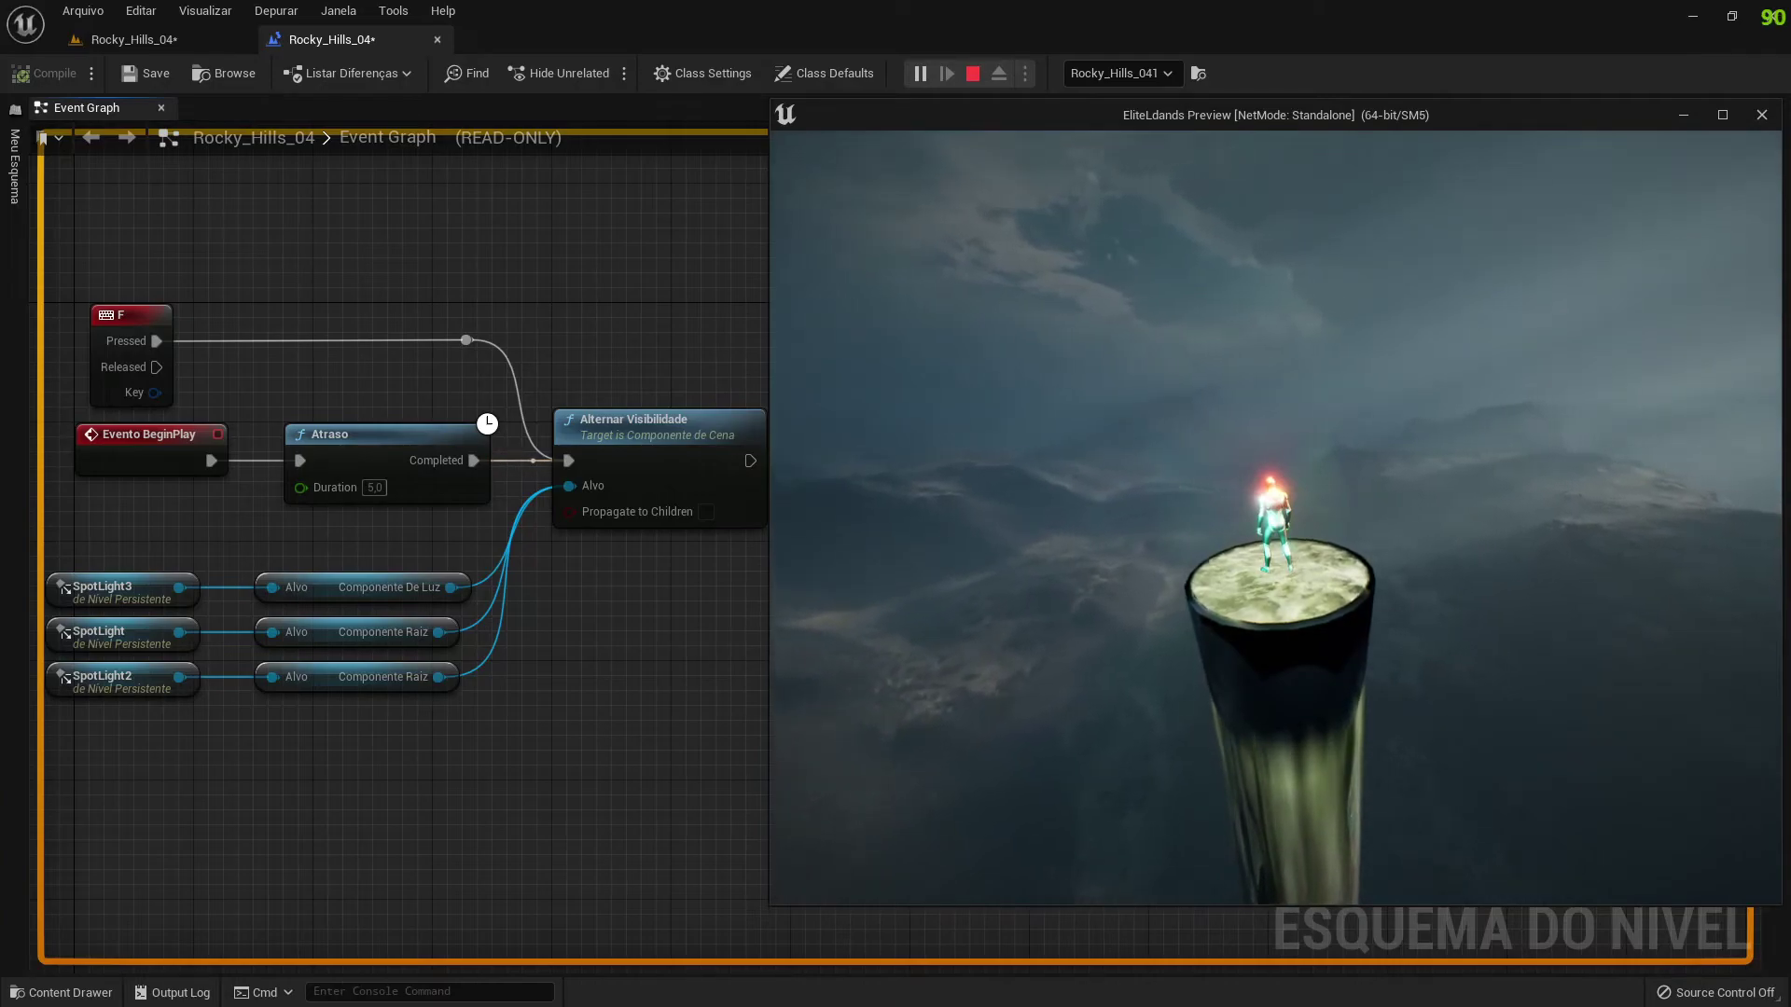
key(f)
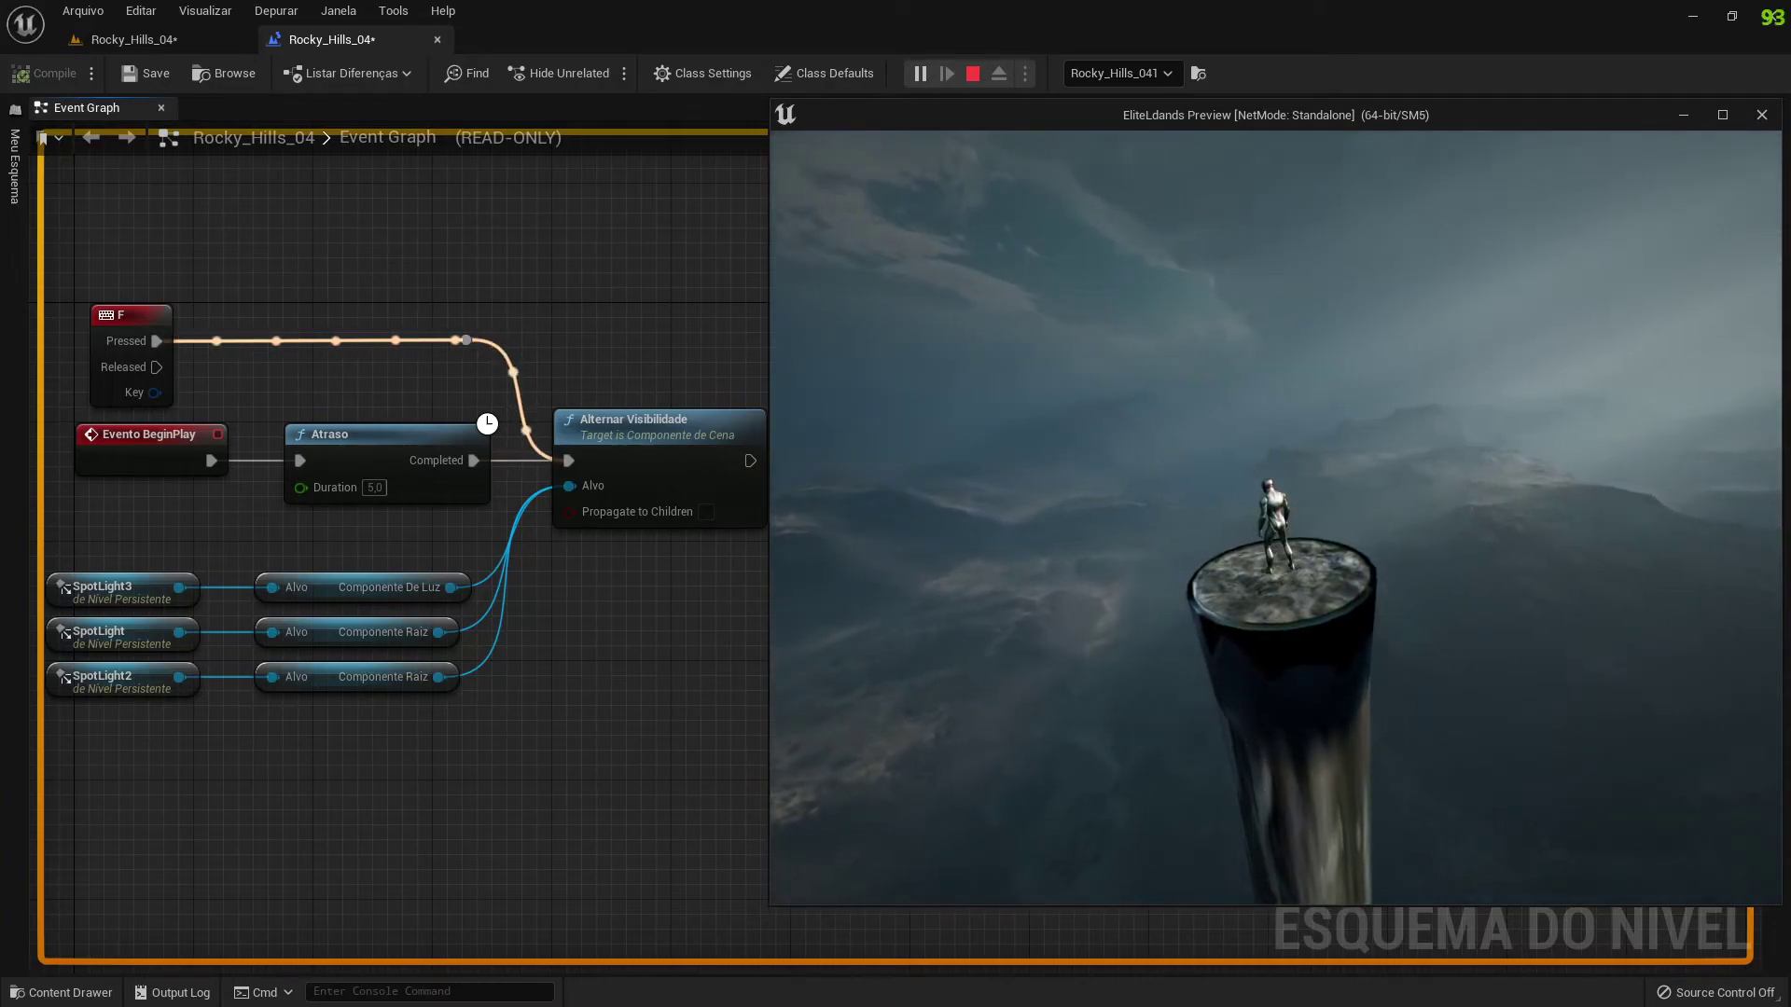
key(f)
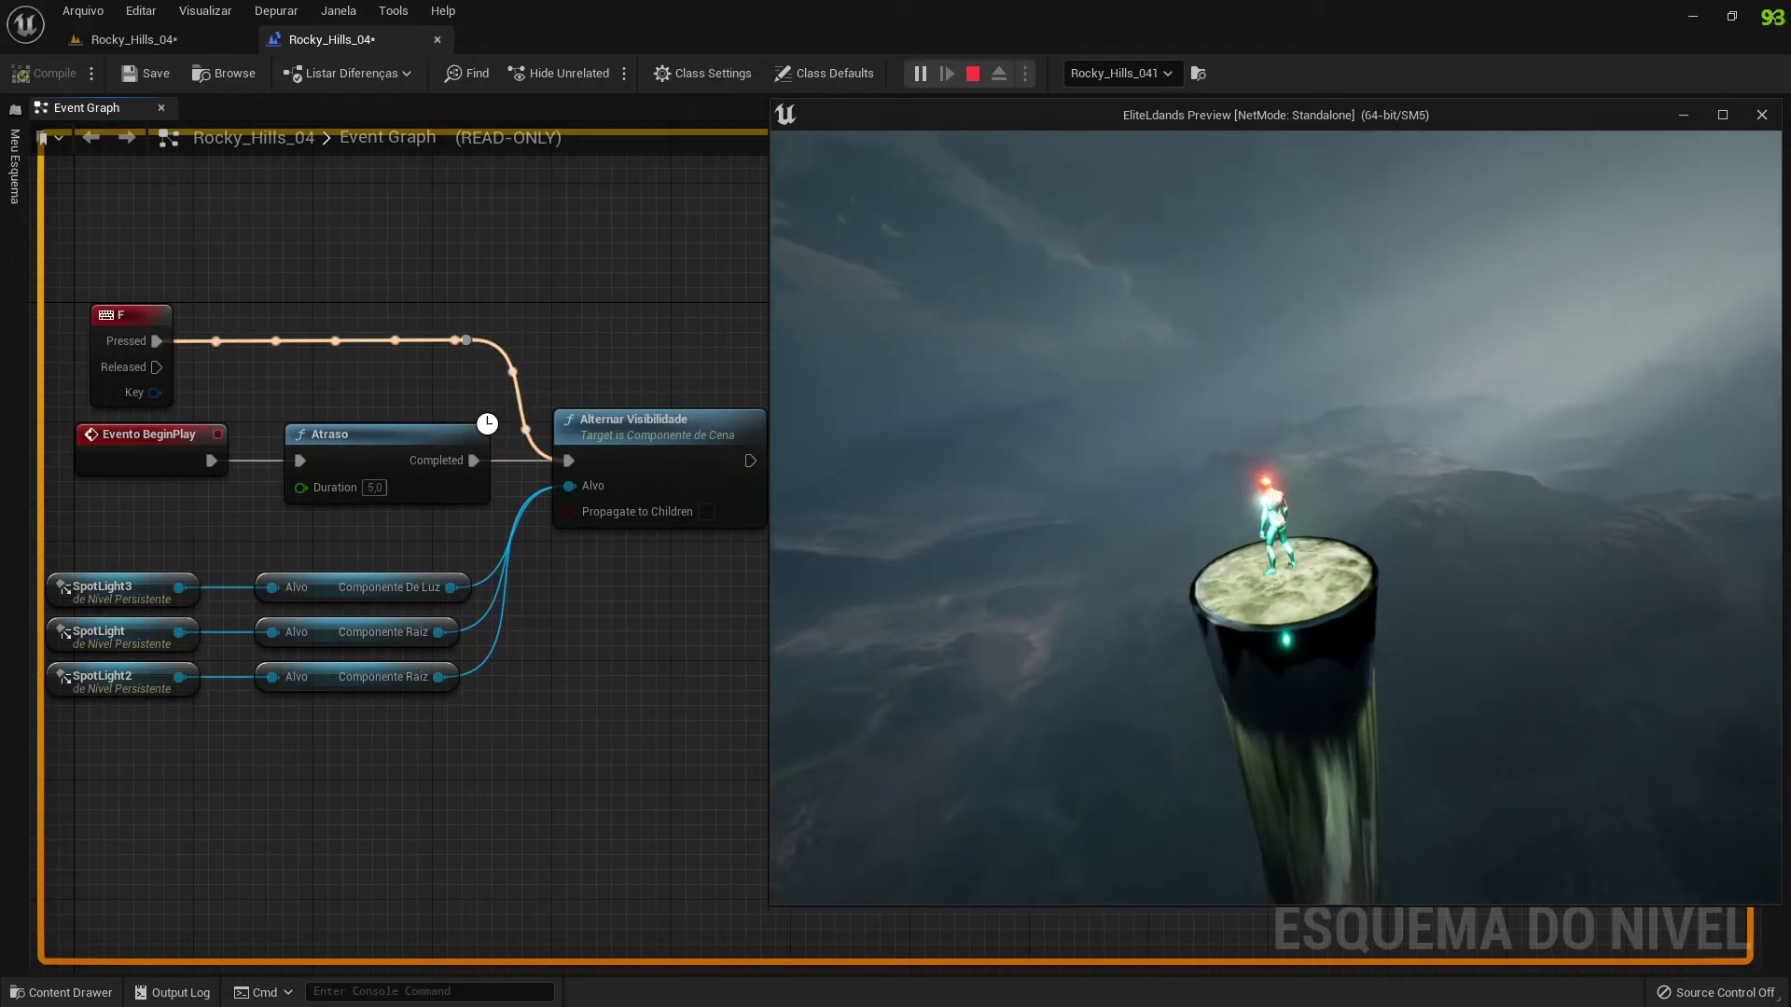
key(f)
key(f)
key(f)
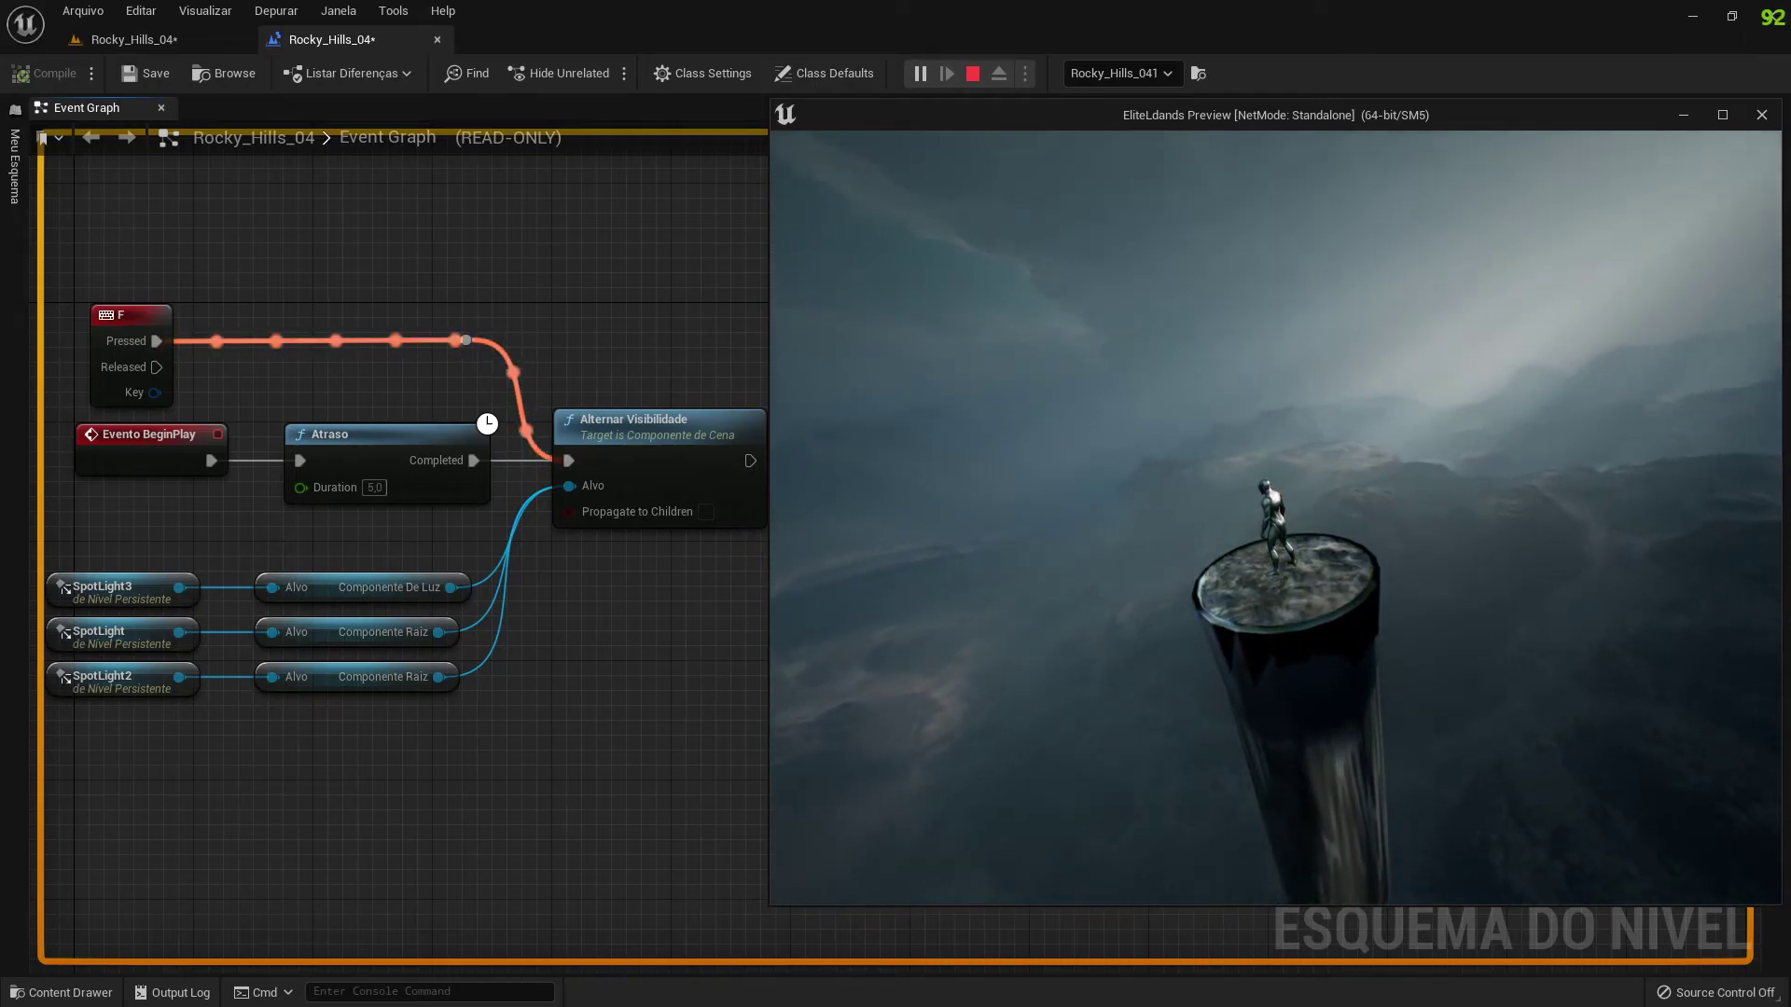
key(f)
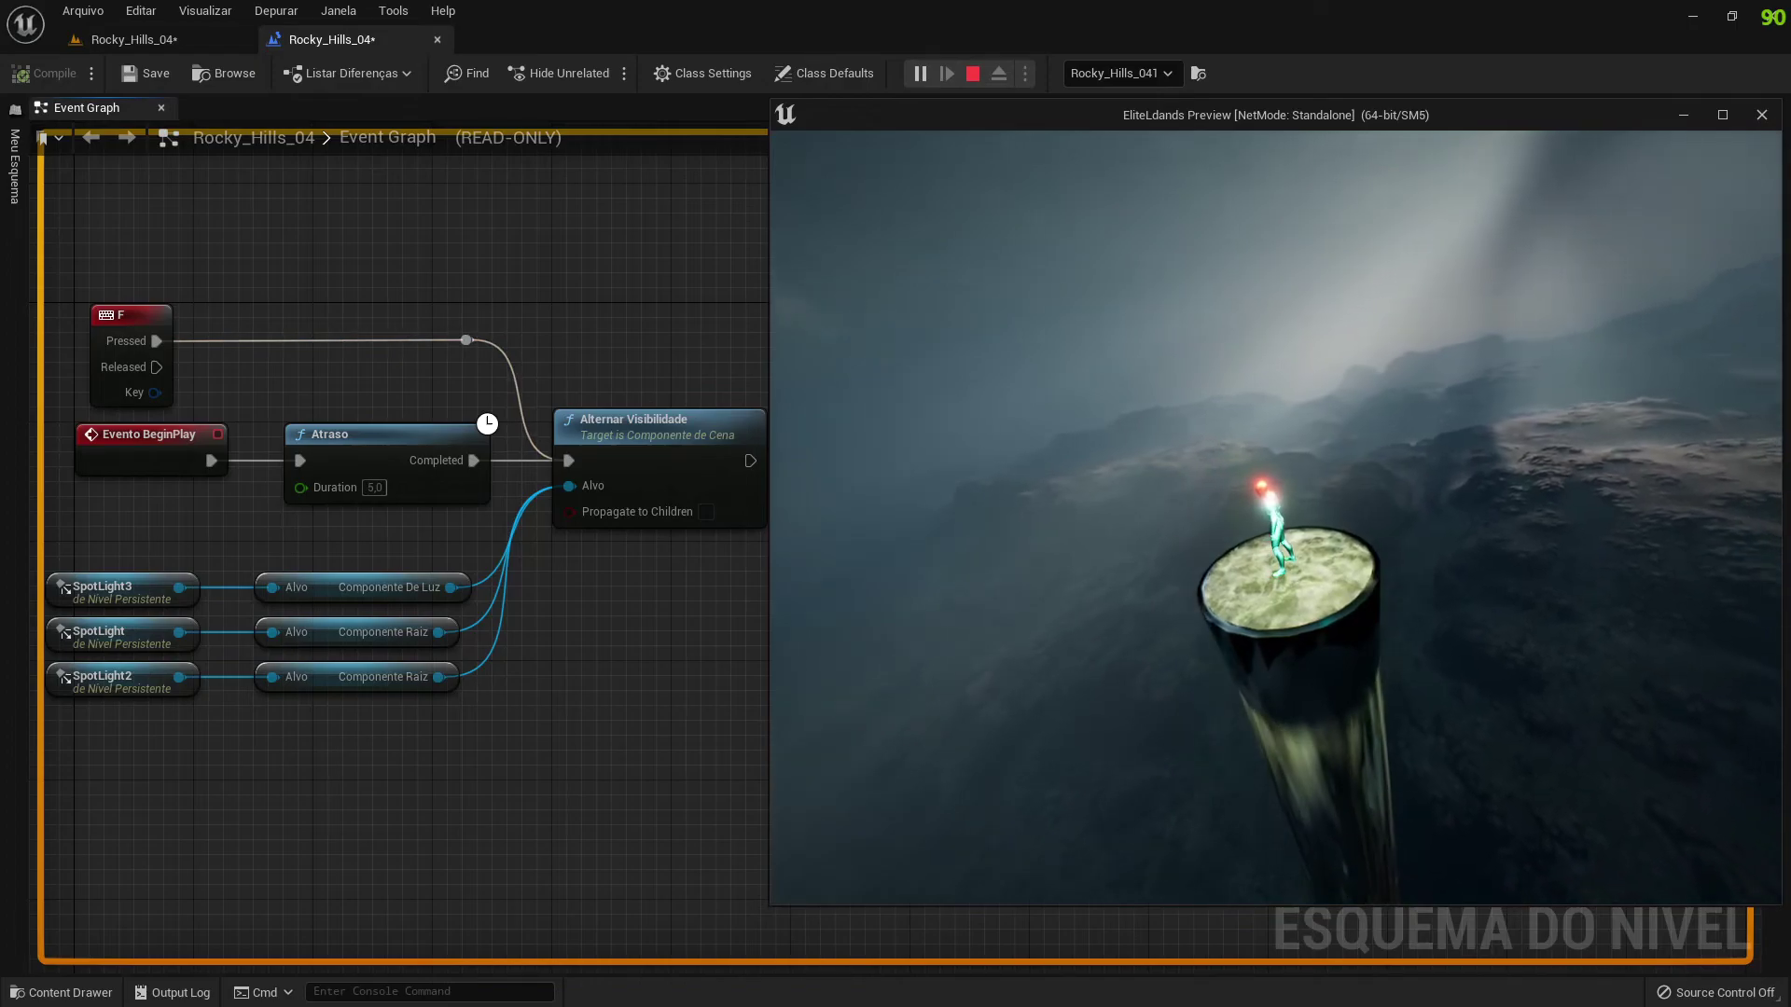
key(f)
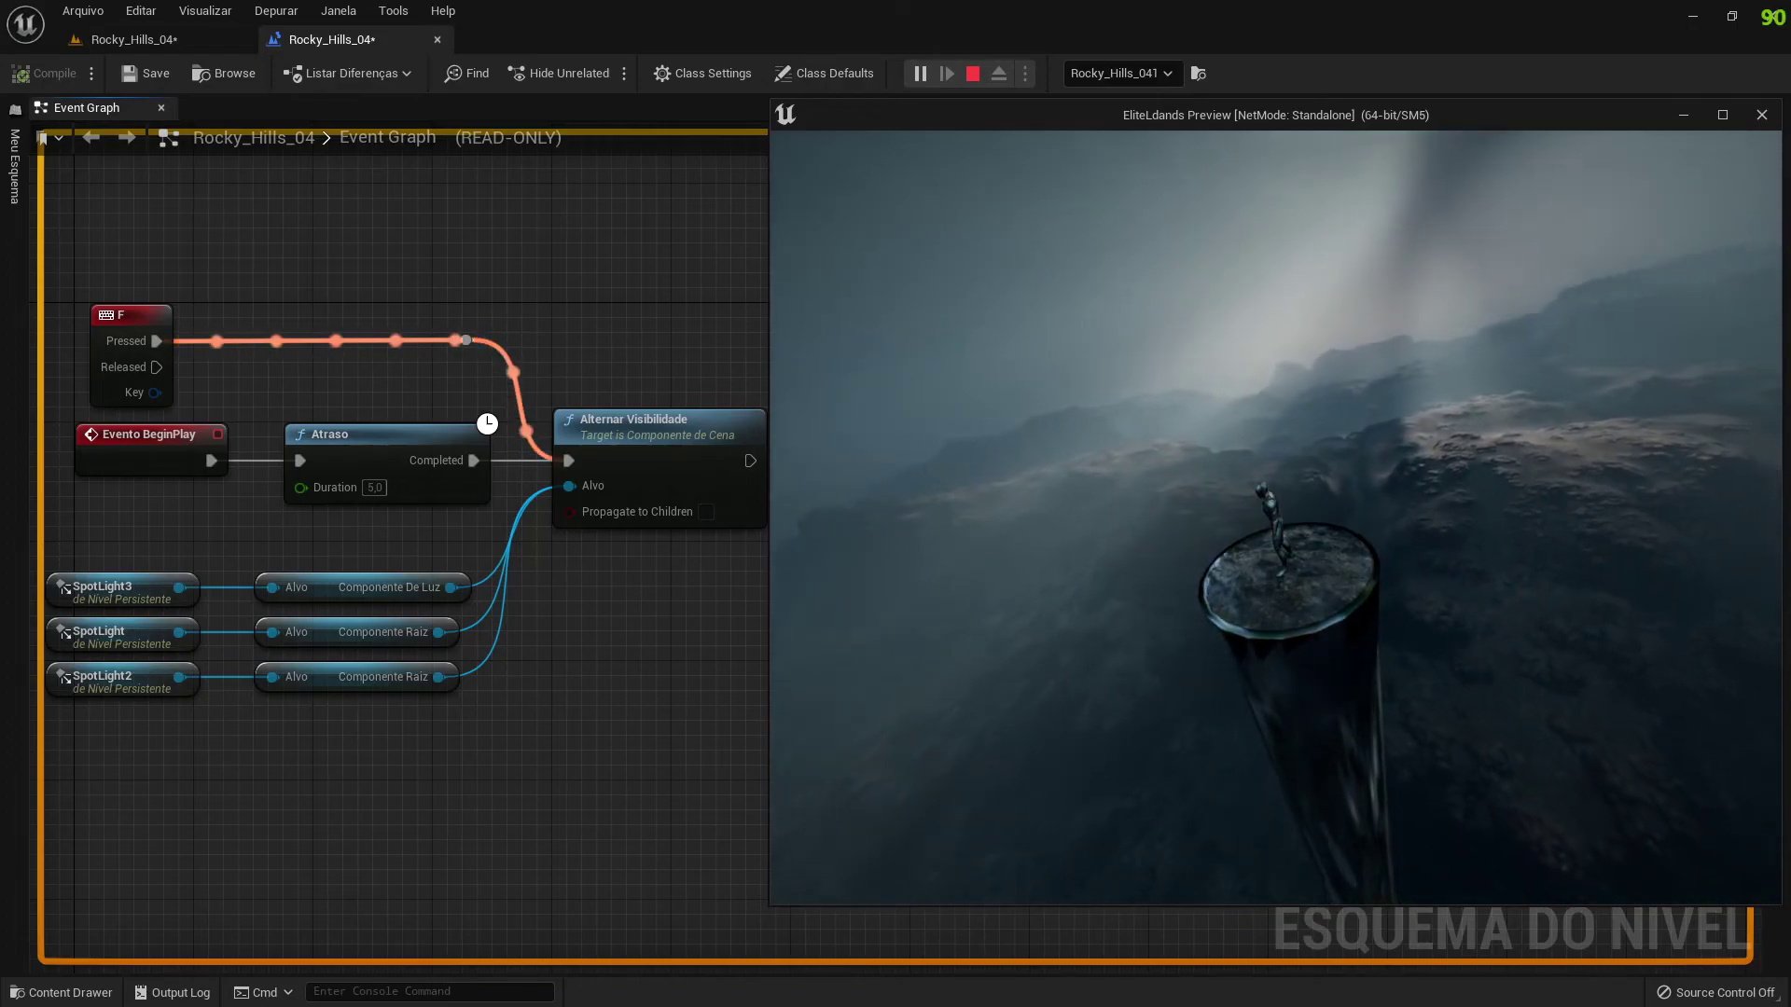
key(f)
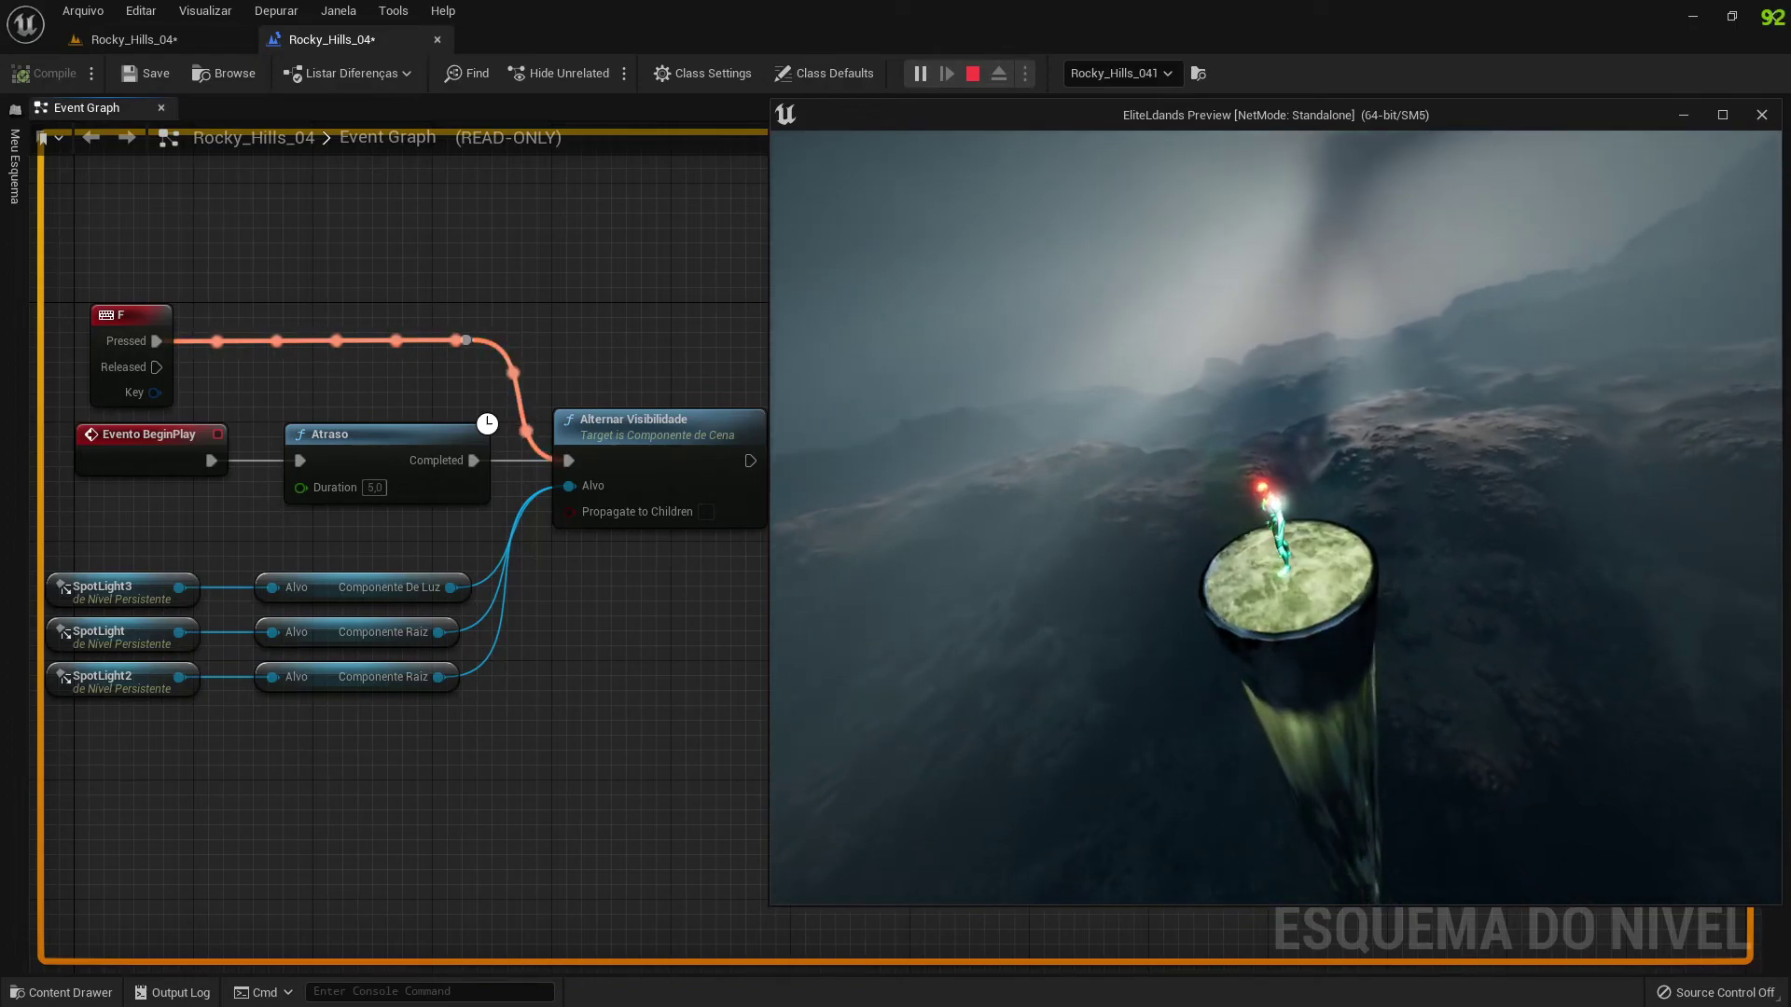